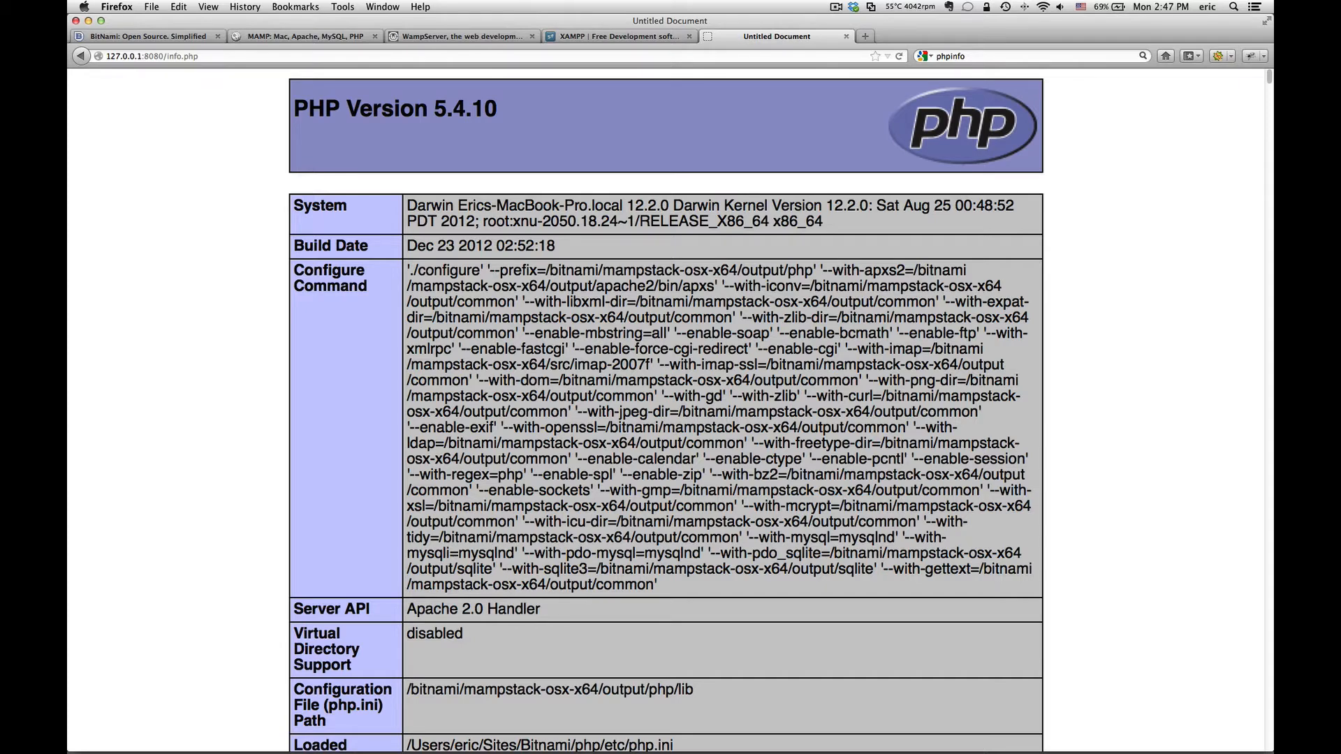
key(super+u)
drag(284, 324, 591, 23)
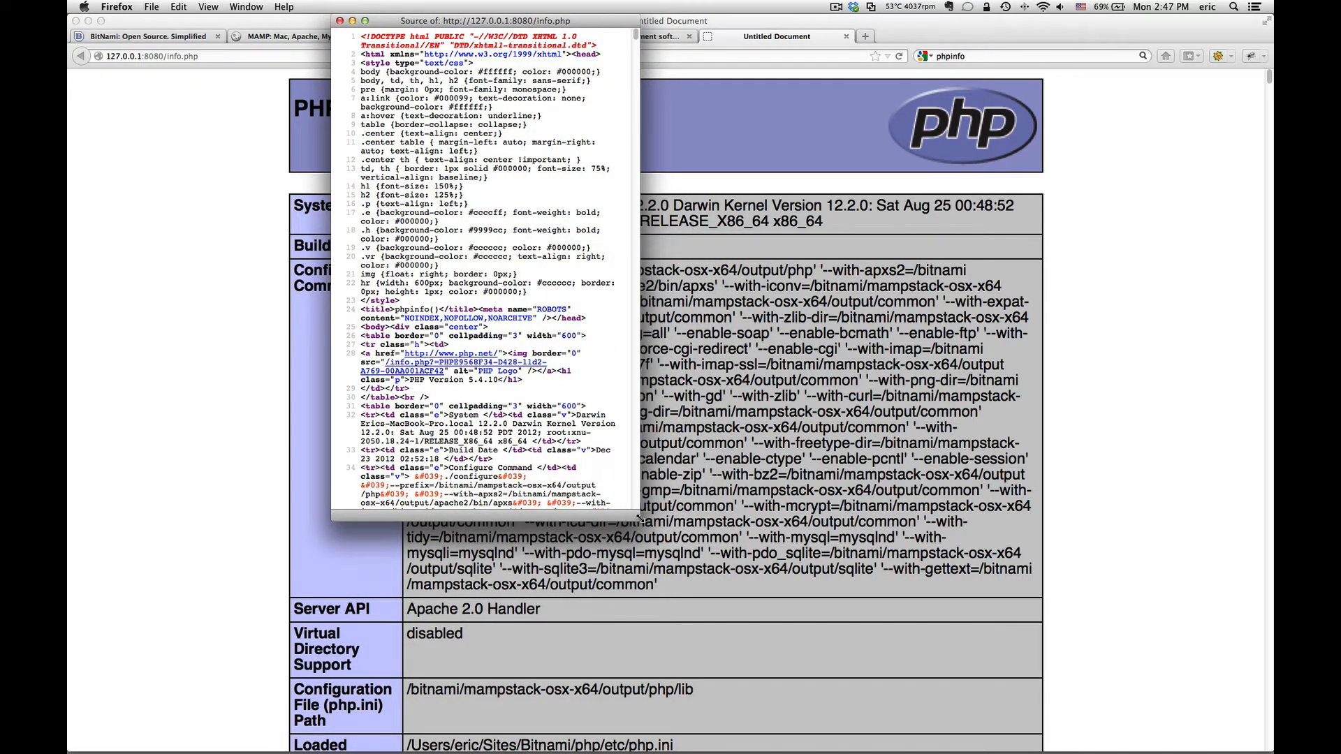
drag(637, 517, 1095, 679)
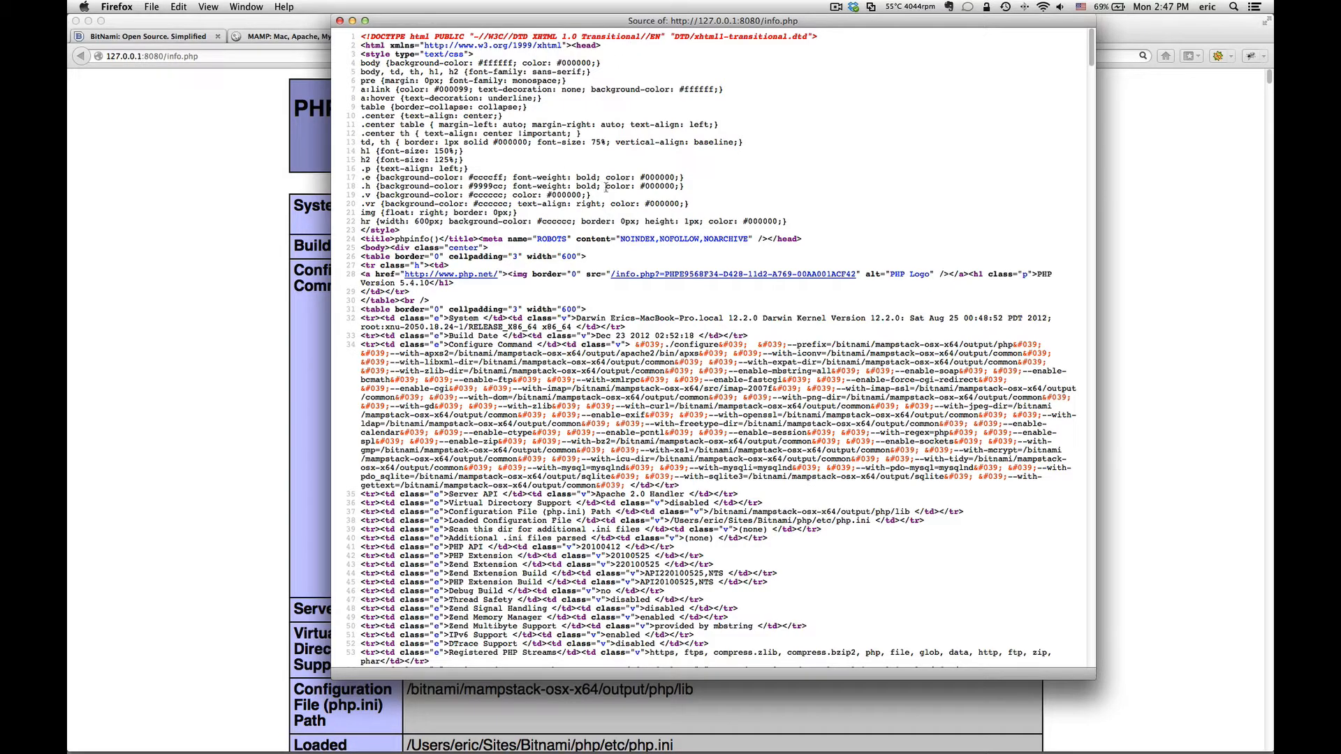
scroll(585, 353, down, 1)
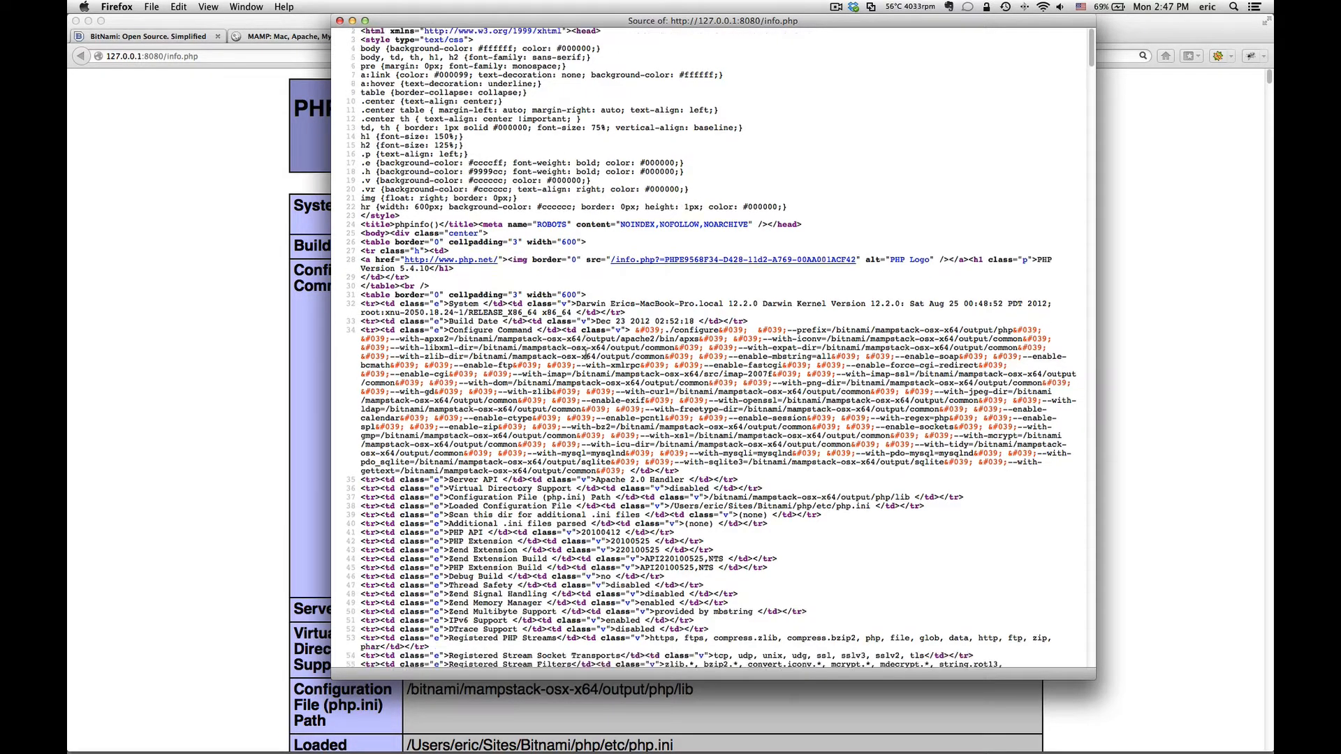
scroll(585, 353, down, 20)
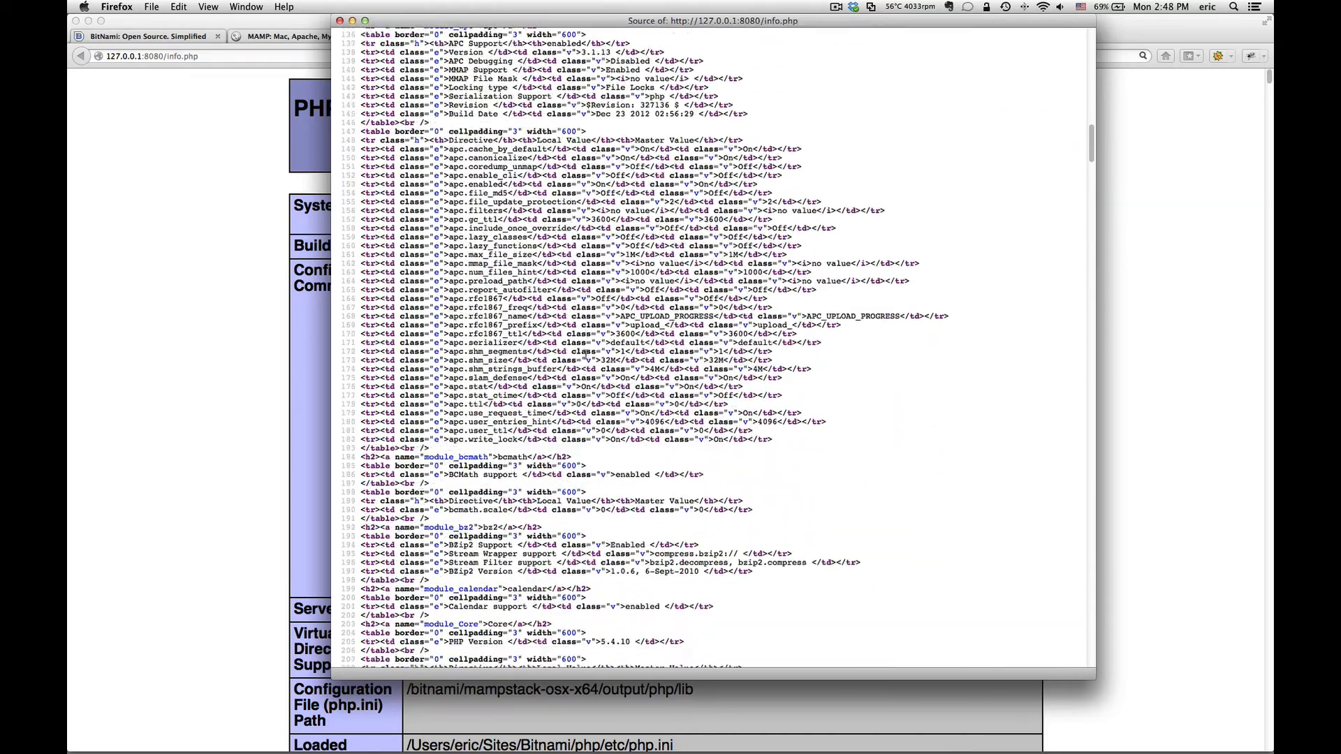
scroll(585, 353, down, 20)
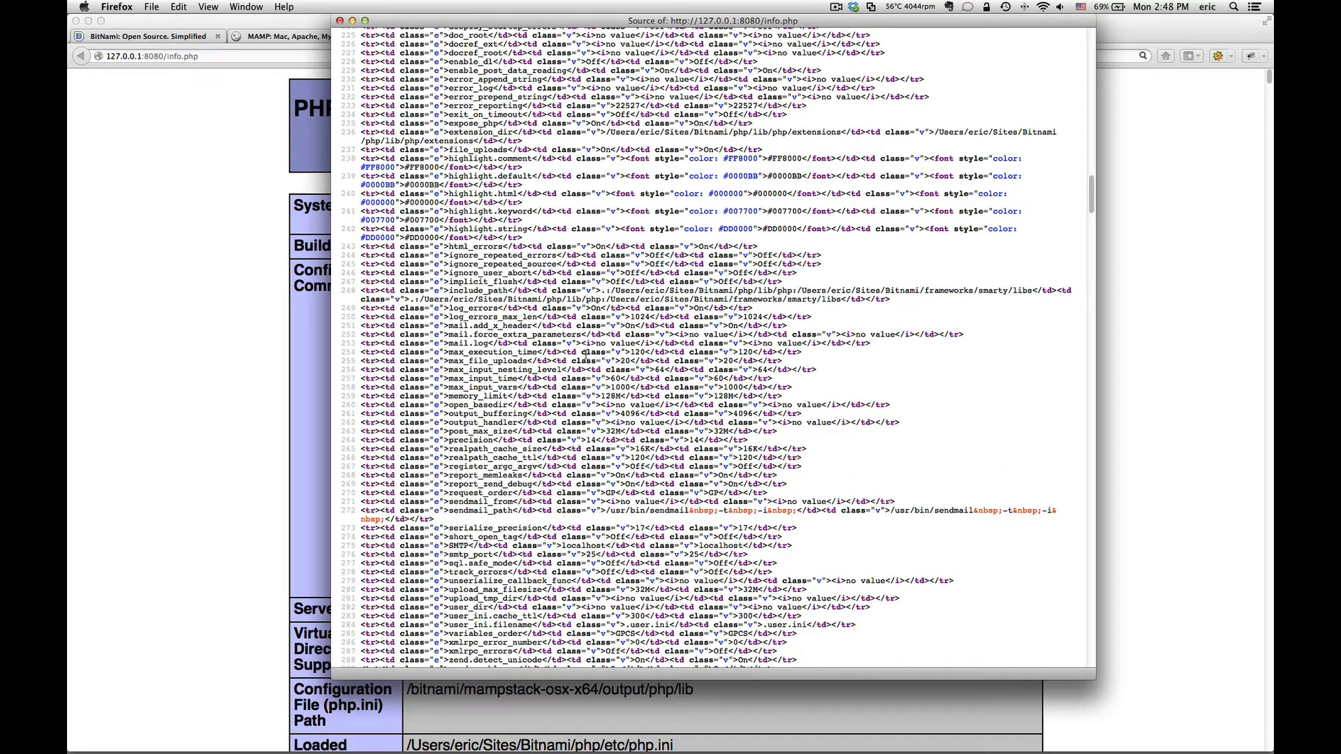
scroll(585, 354, up, 20)
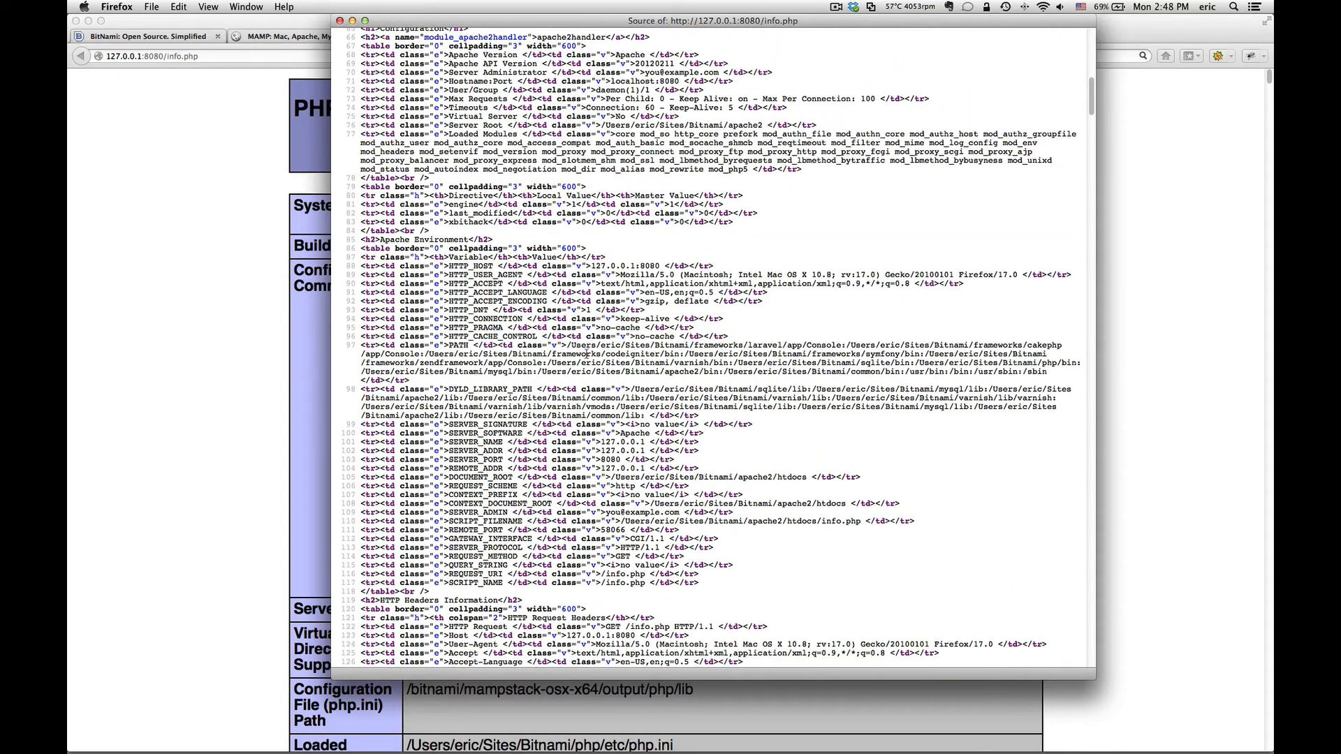
click(339, 21)
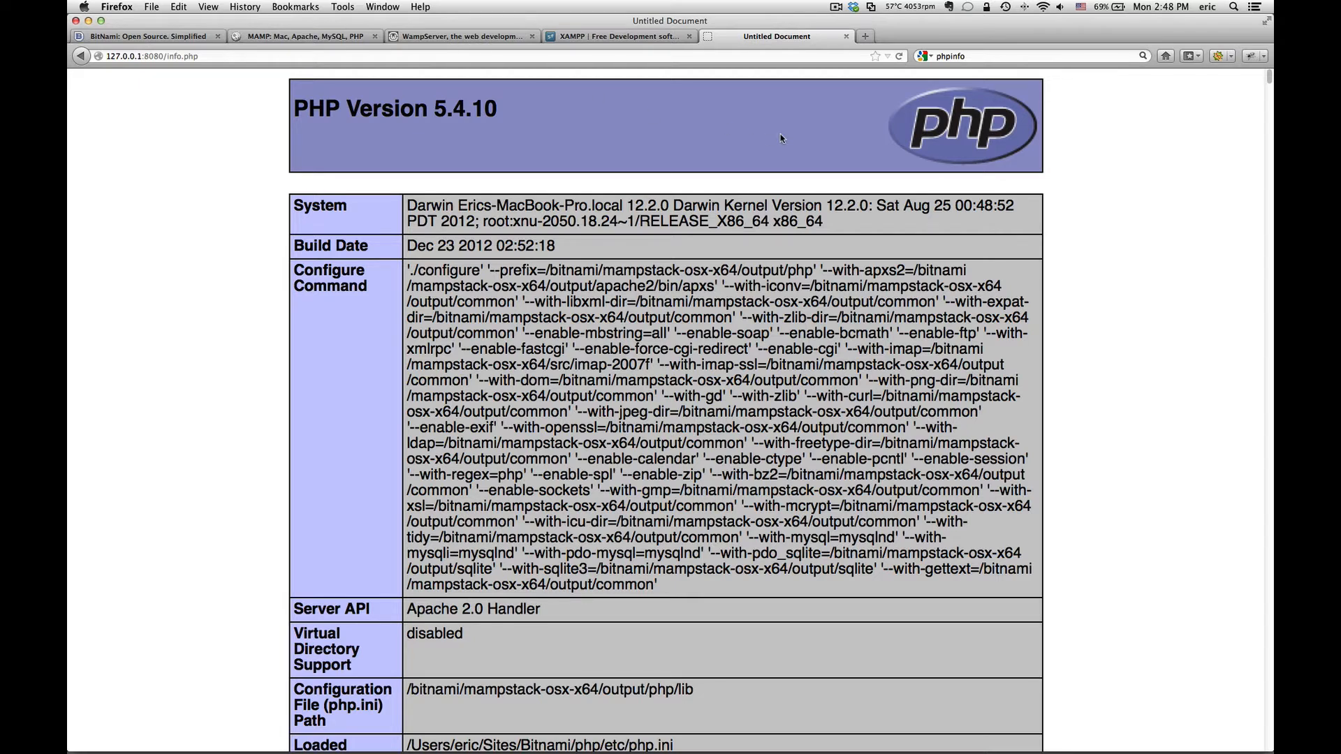
key(super+Tab)
key(super+Tab)
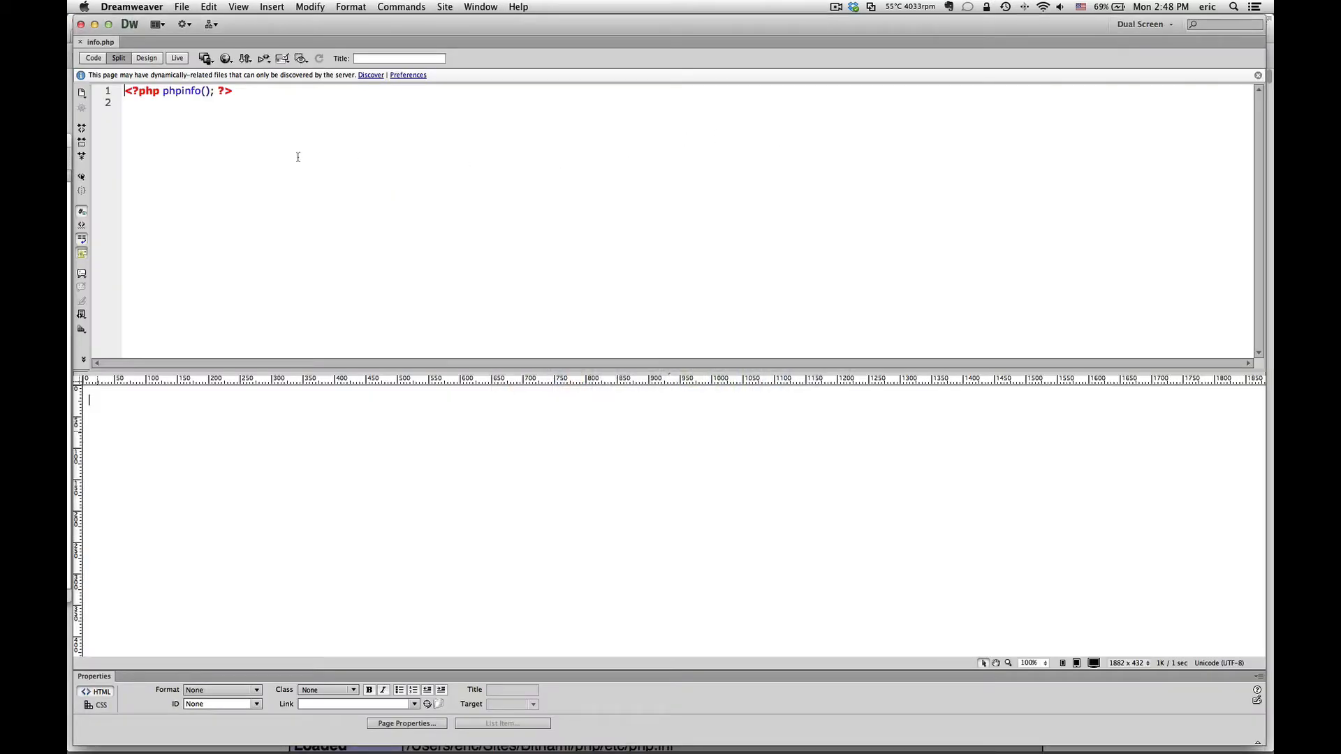
click(234, 140)
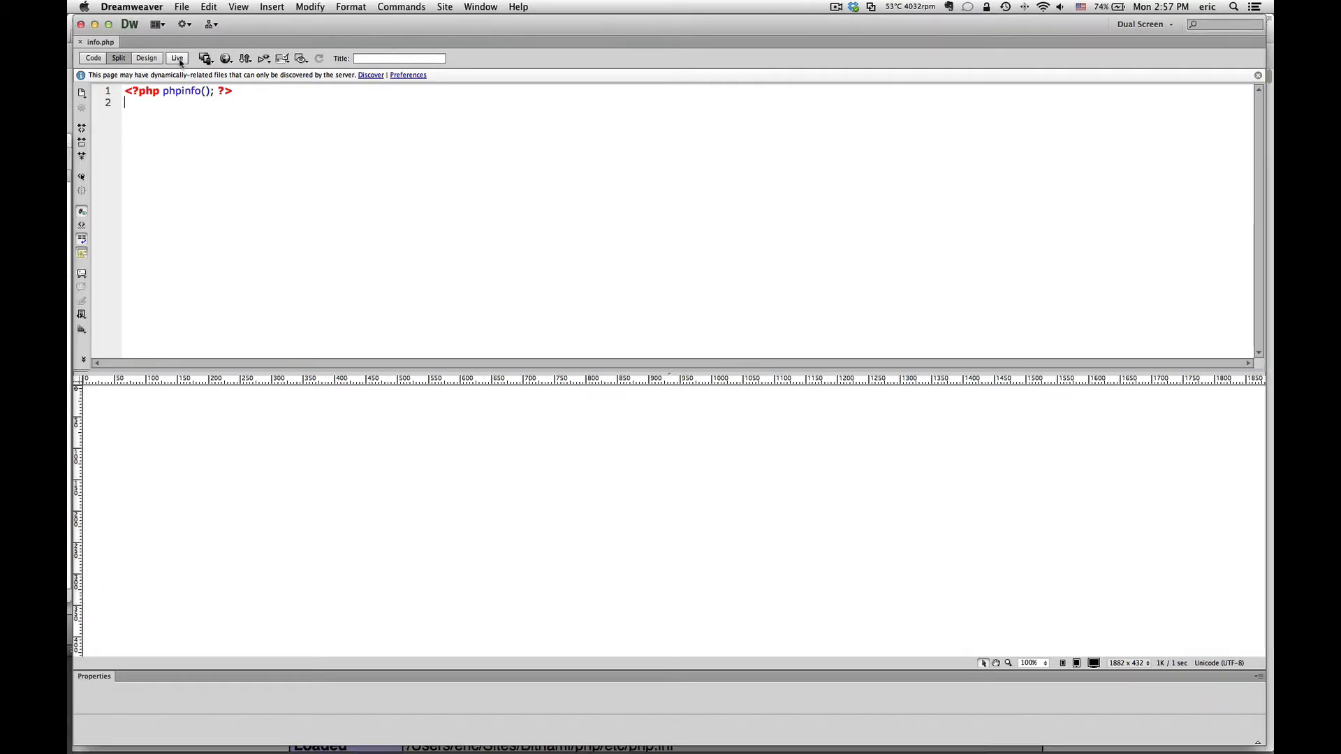
click(178, 59)
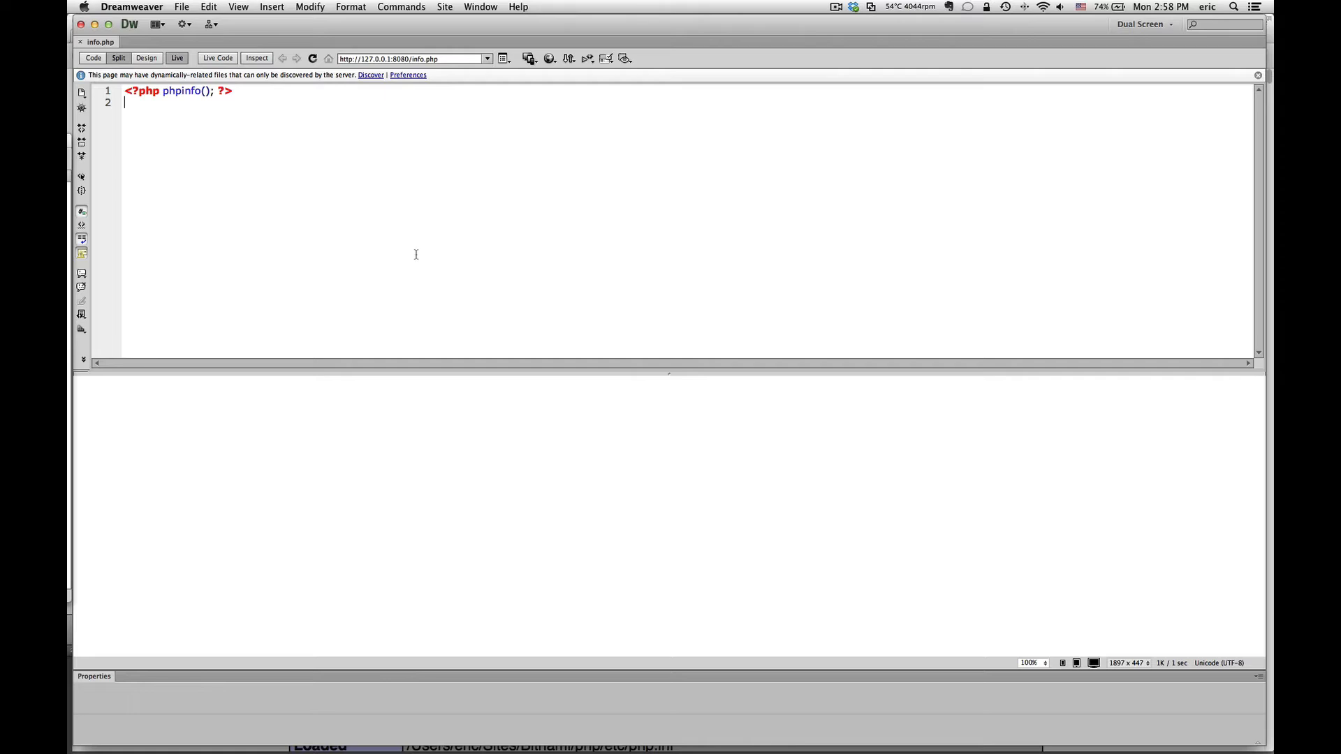
click(175, 59)
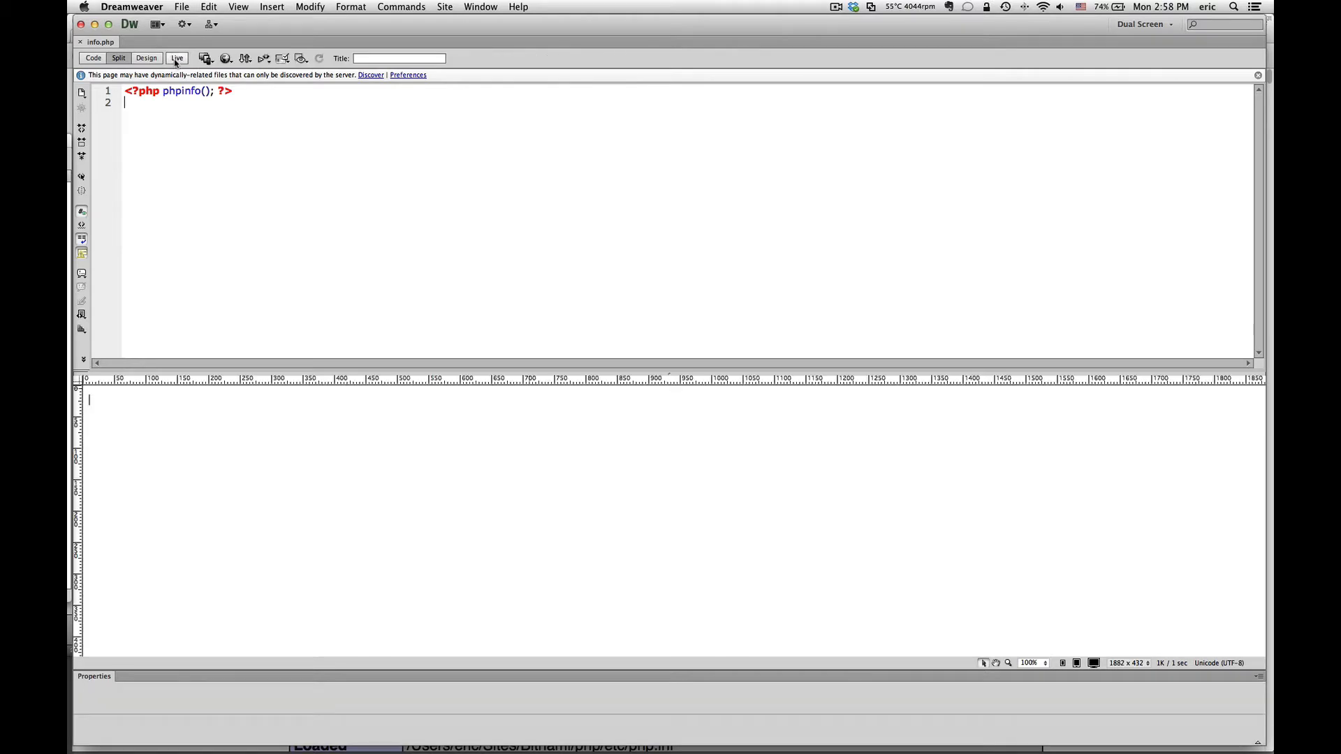
Step: In the BitNami Application Manager, start the Apache Web Server while MySQL stays stopped
key(super+Tab)
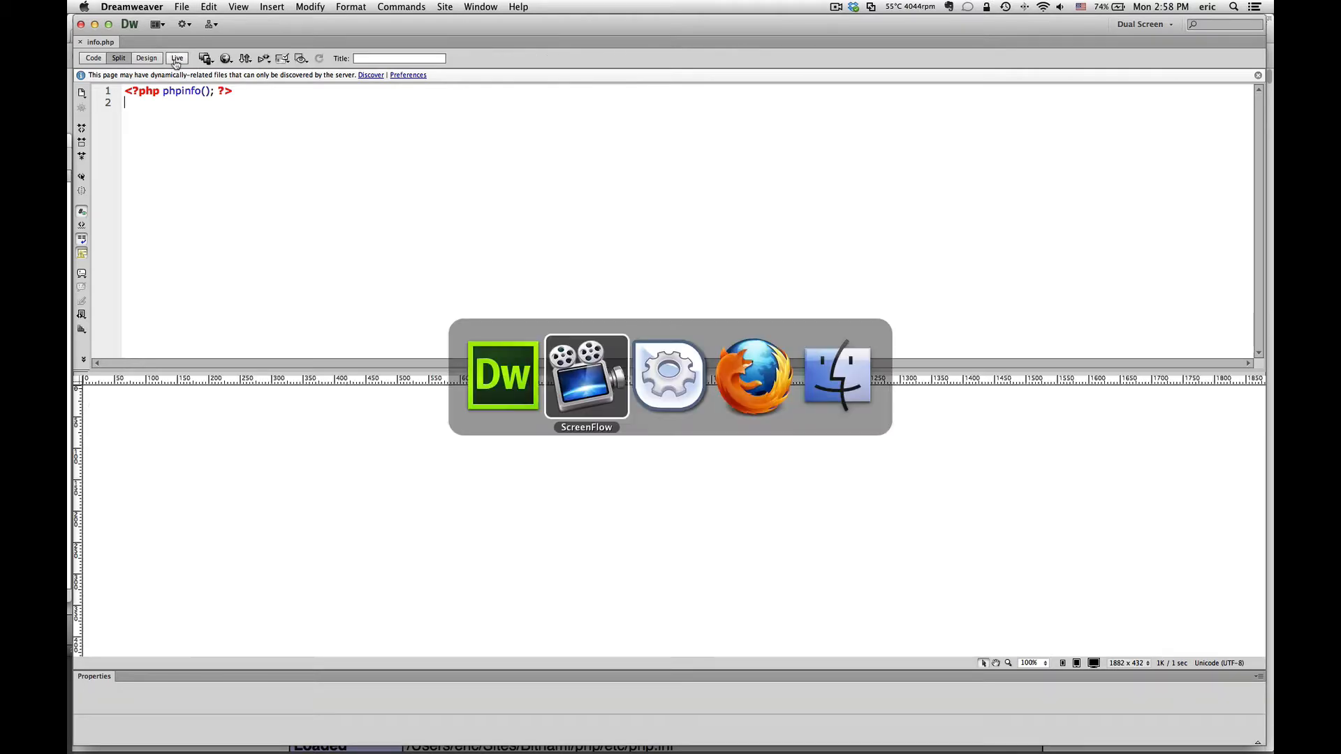
key(super+Tab)
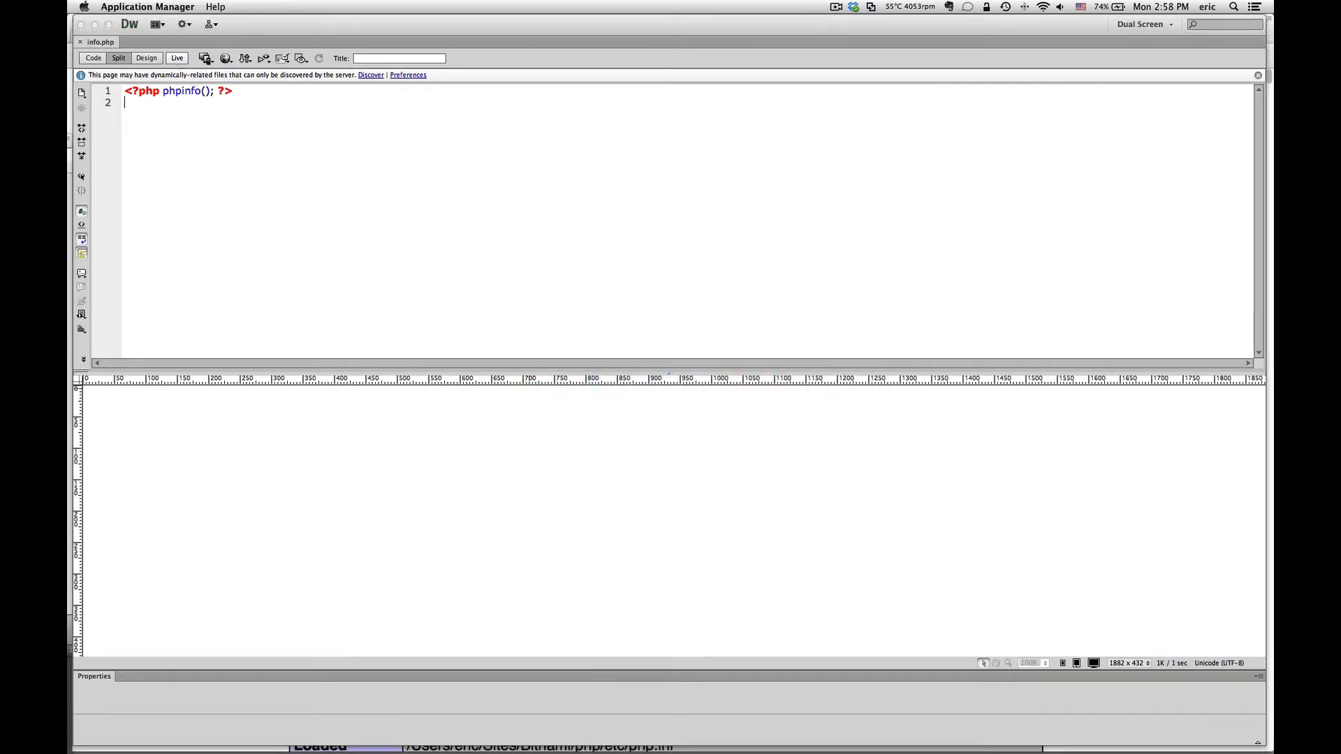
drag(704, 308, 749, 124)
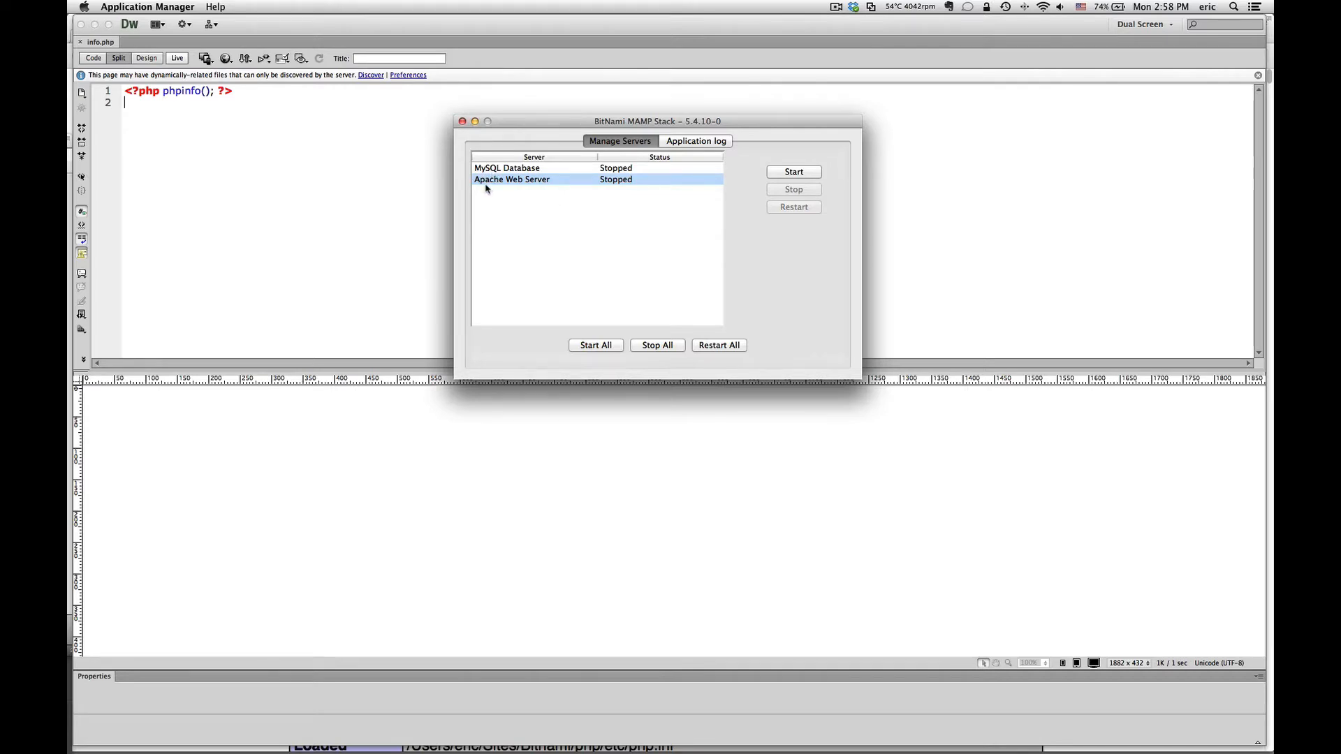
click(813, 174)
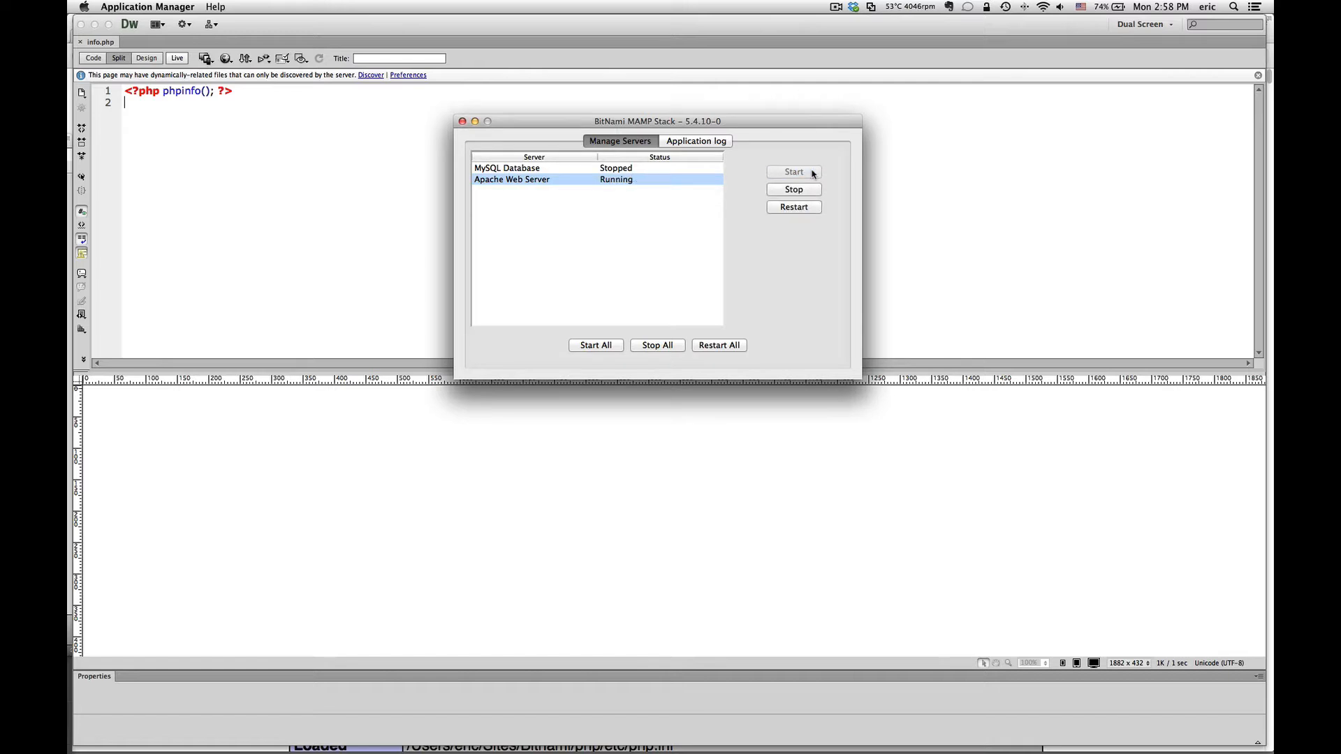
drag(797, 125, 68, 169)
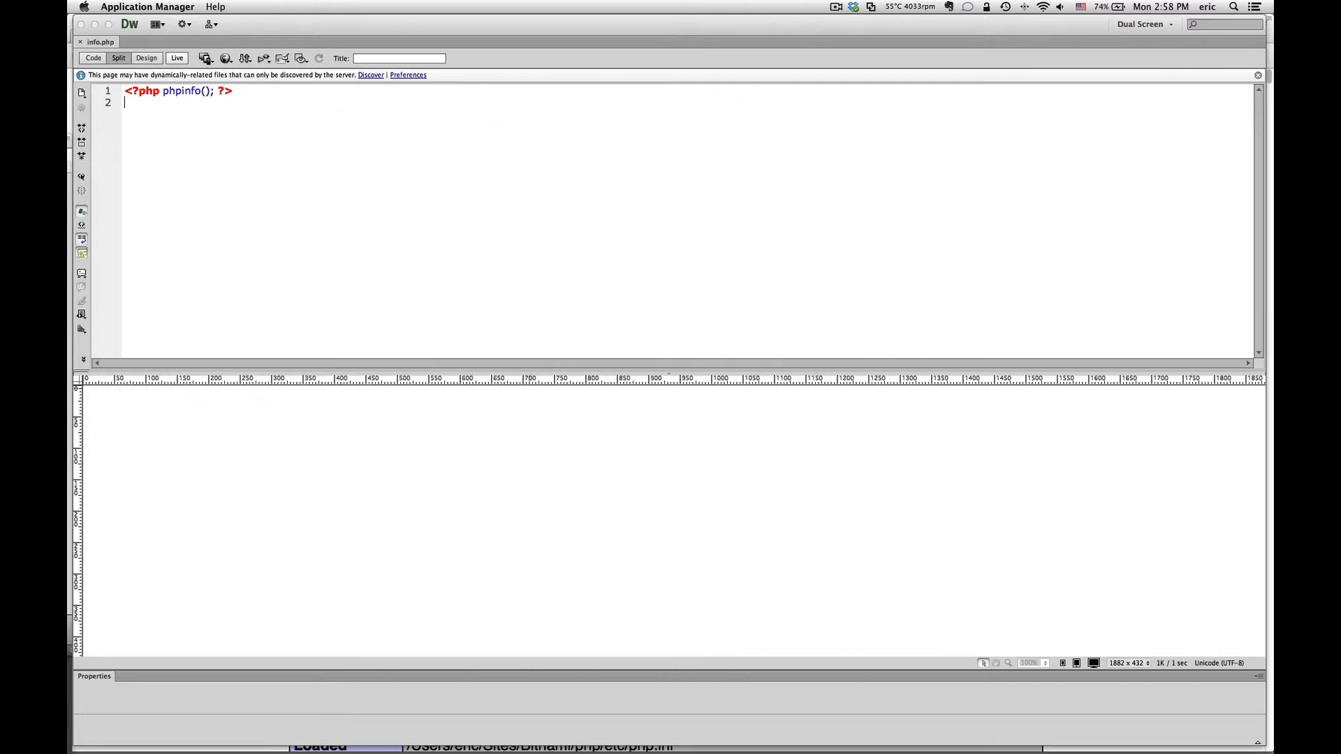
click(575, 185)
Step: Render info.php in Live view with a taller preview, then show its generated Live Code full-window
click(175, 59)
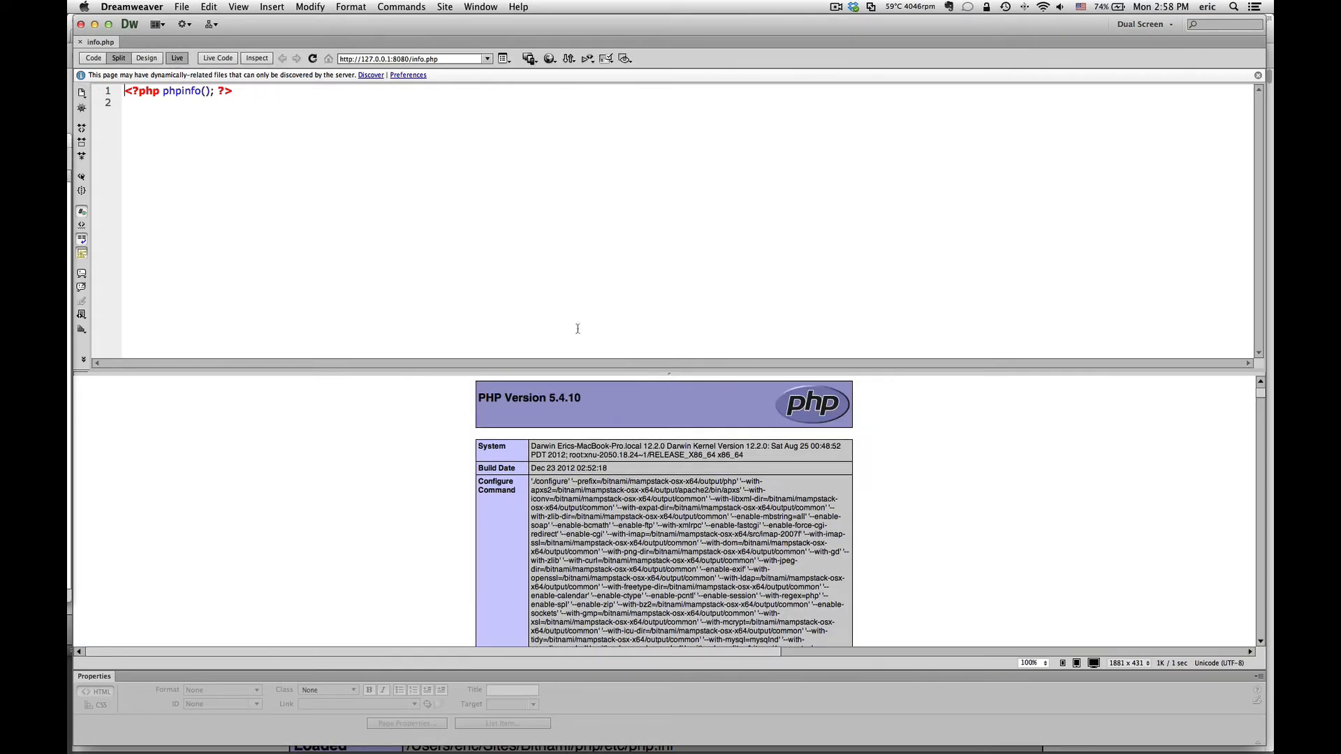
drag(668, 373, 667, 216)
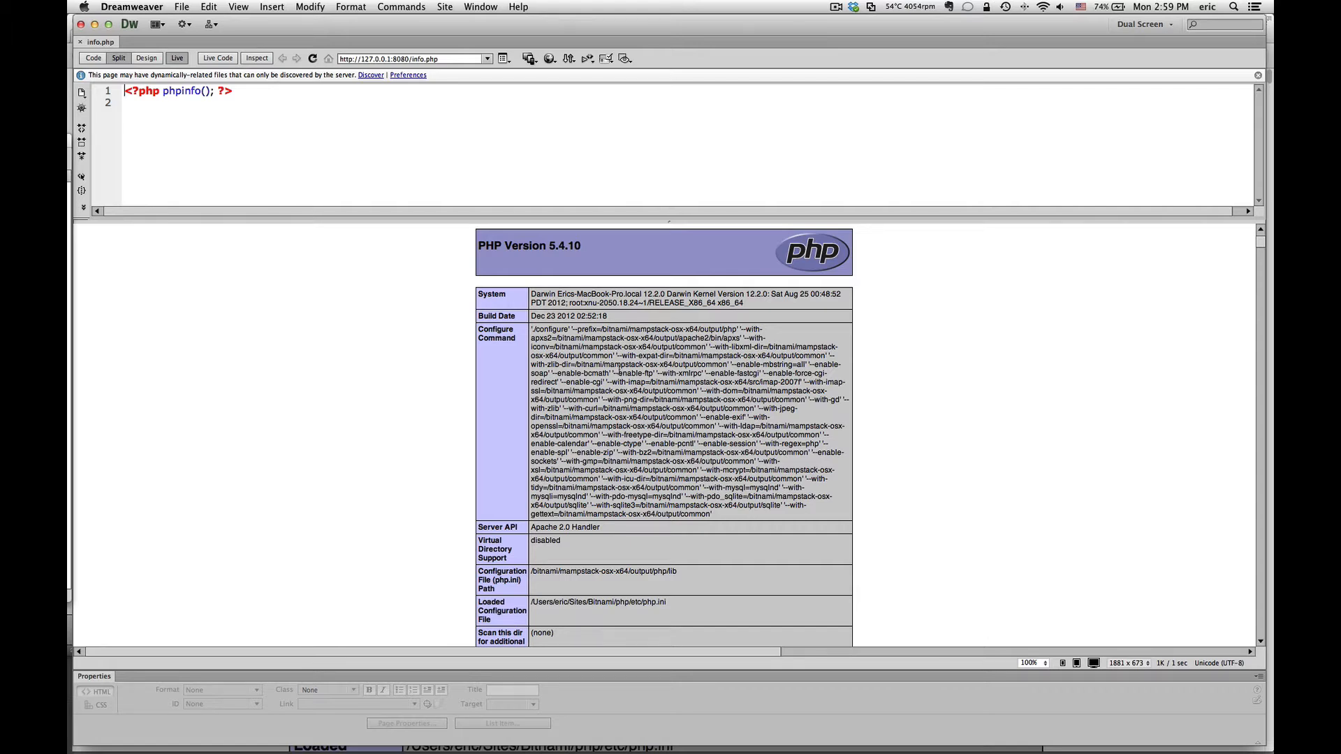
click(218, 59)
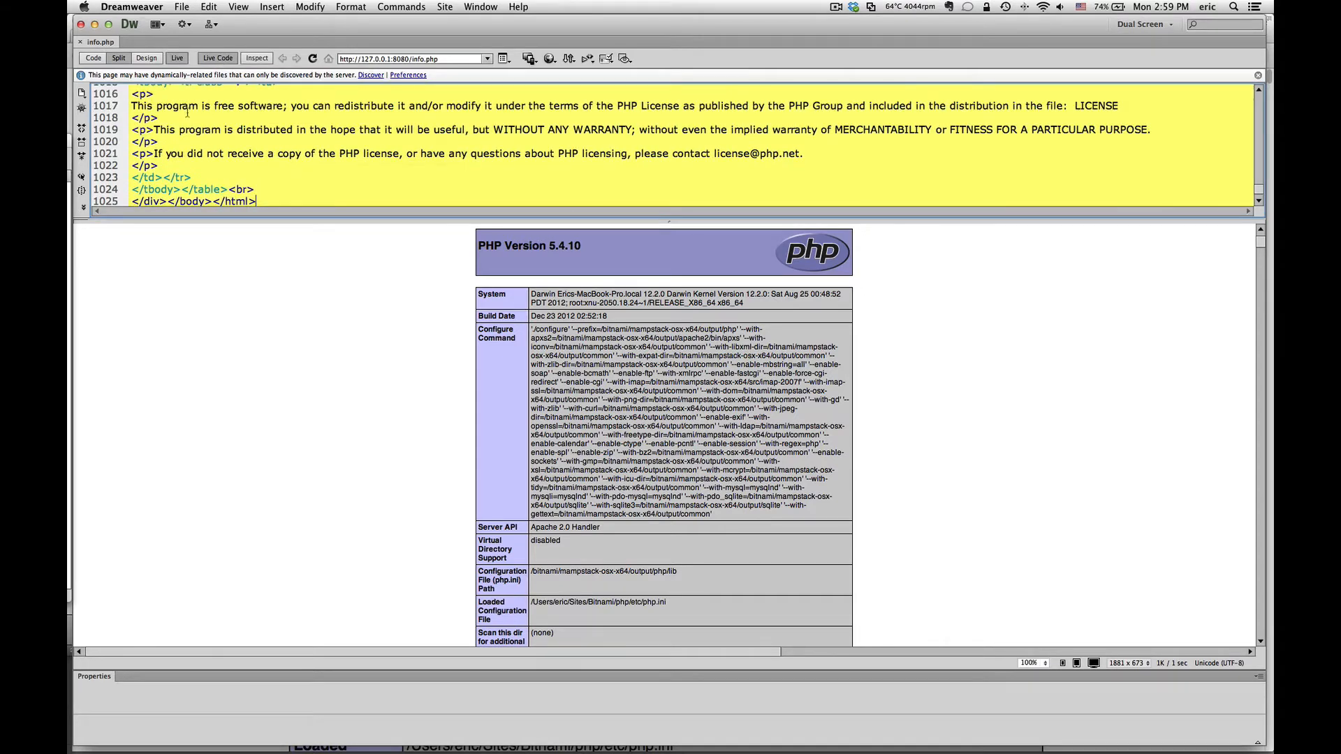
click(98, 59)
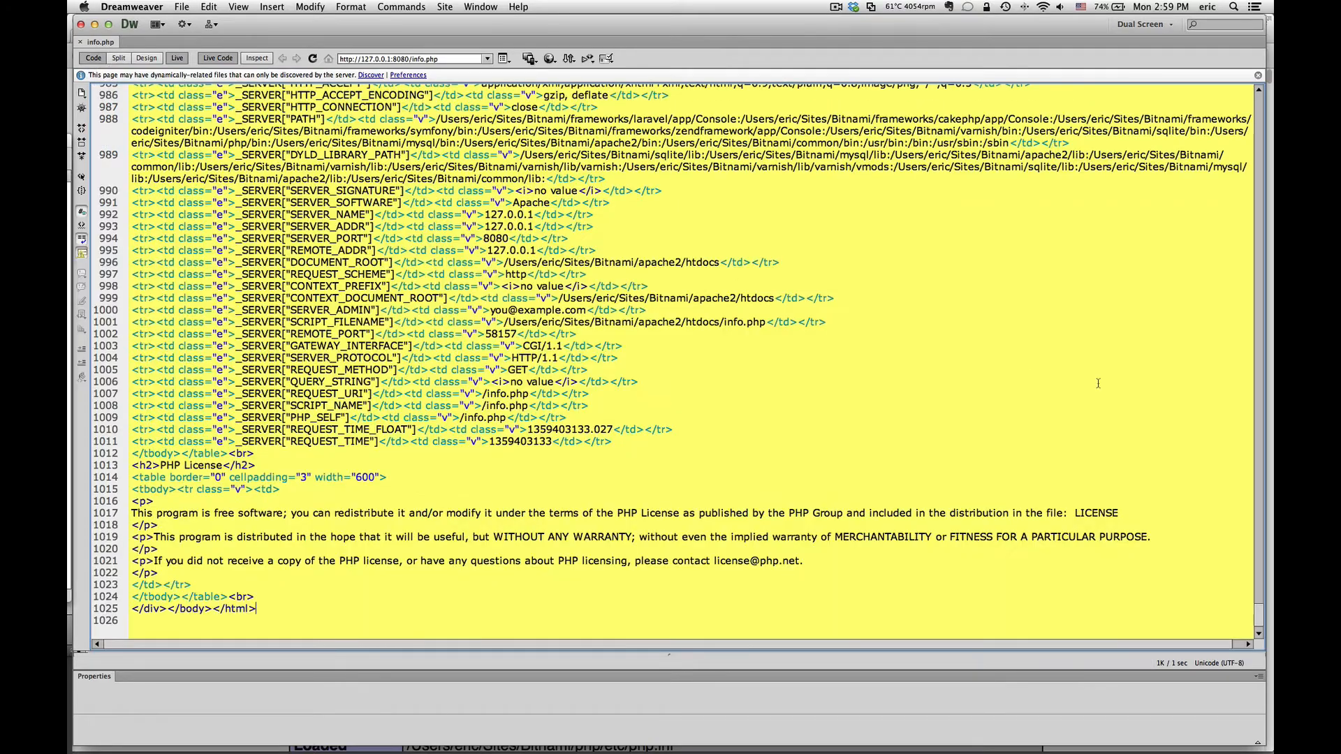
Step: Return to Split view, turn Live view off, and select the phpinfo() line of code
drag(1258, 614, 1263, 356)
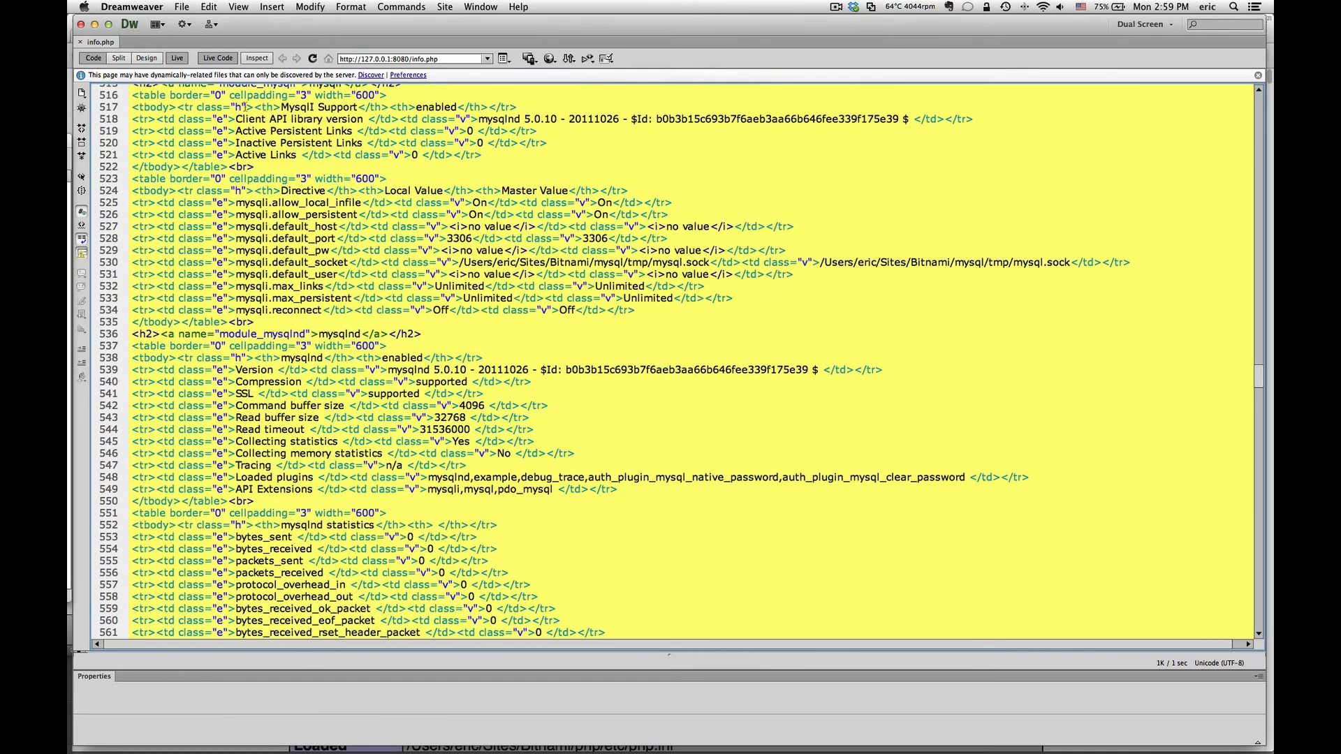
click(118, 58)
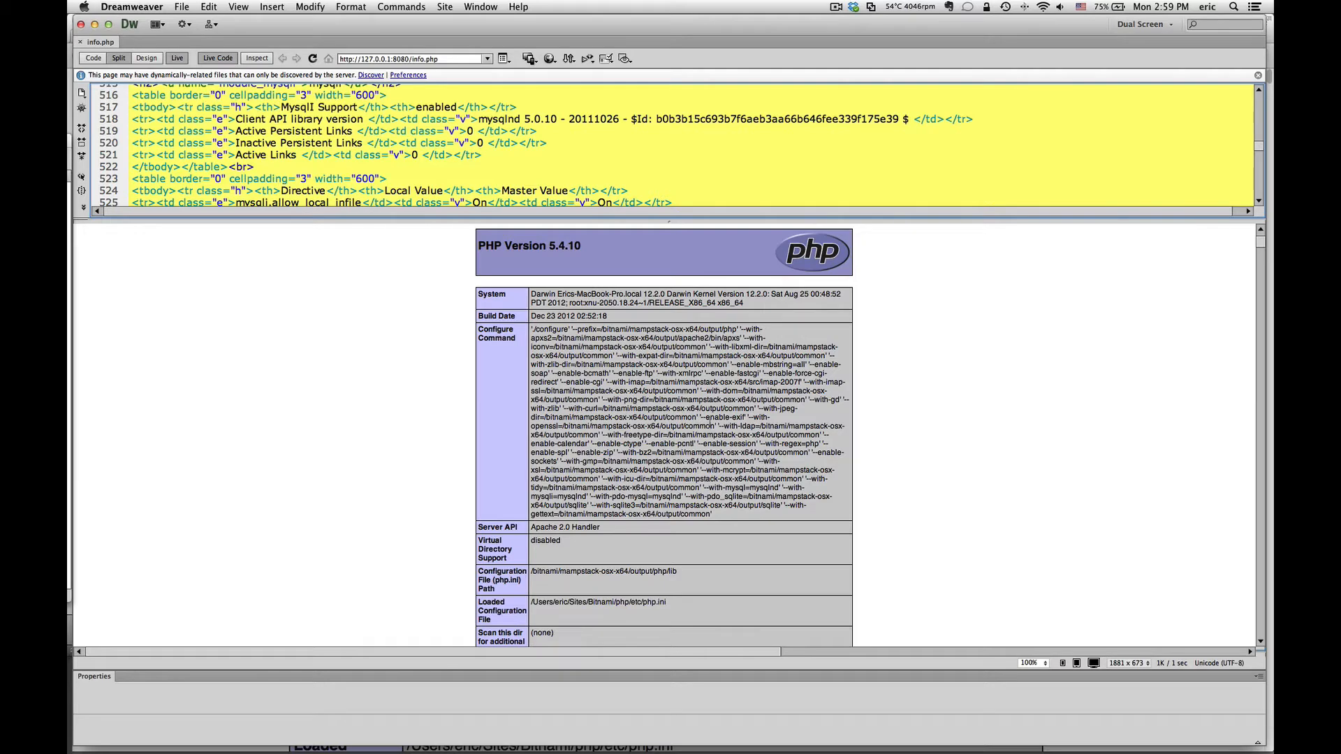
click(177, 59)
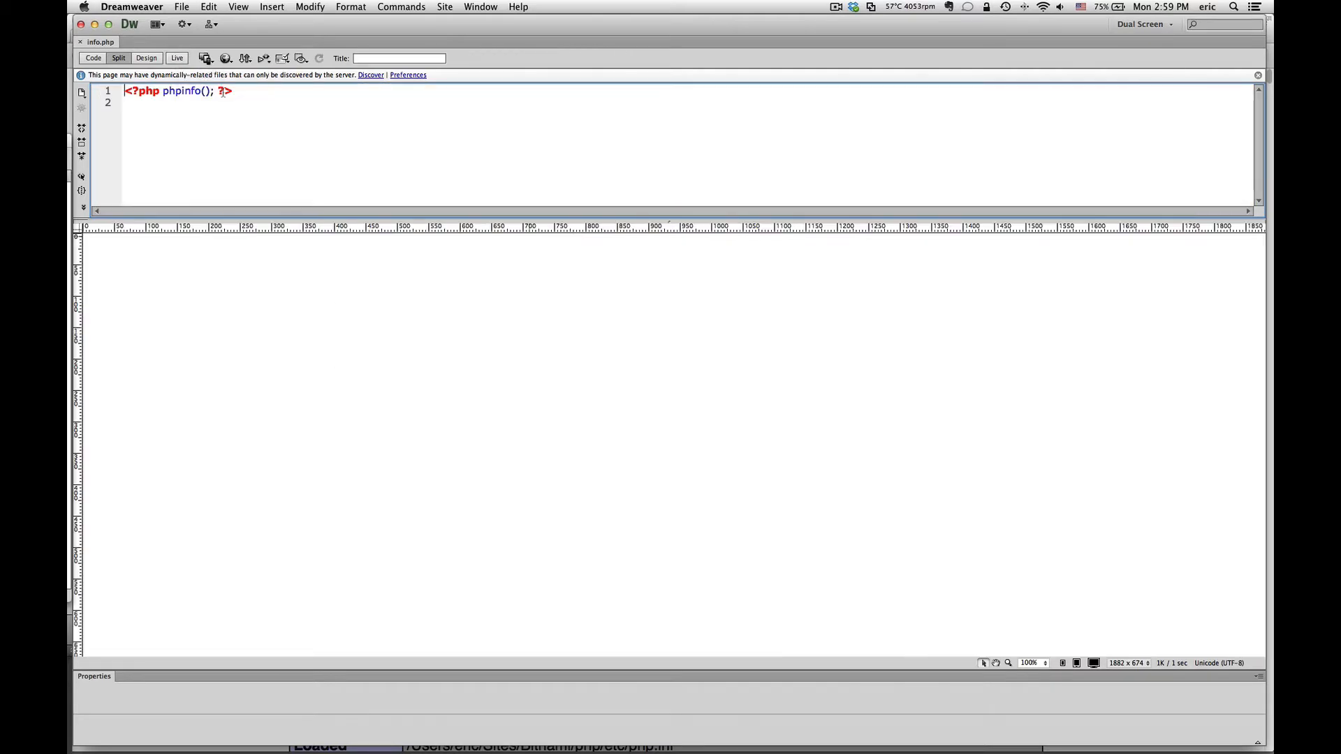
drag(241, 90, 125, 91)
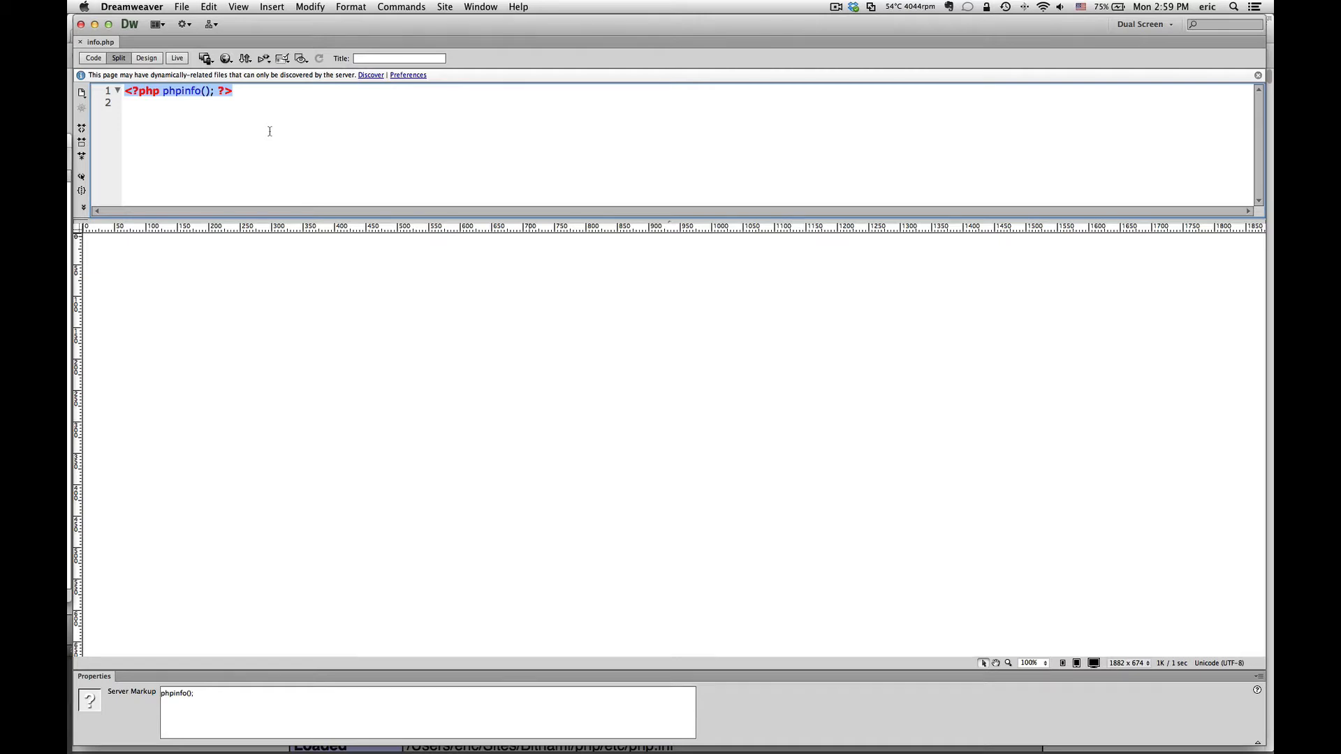
key(super+Tab)
key(super+Tab)
key(super+Tab)
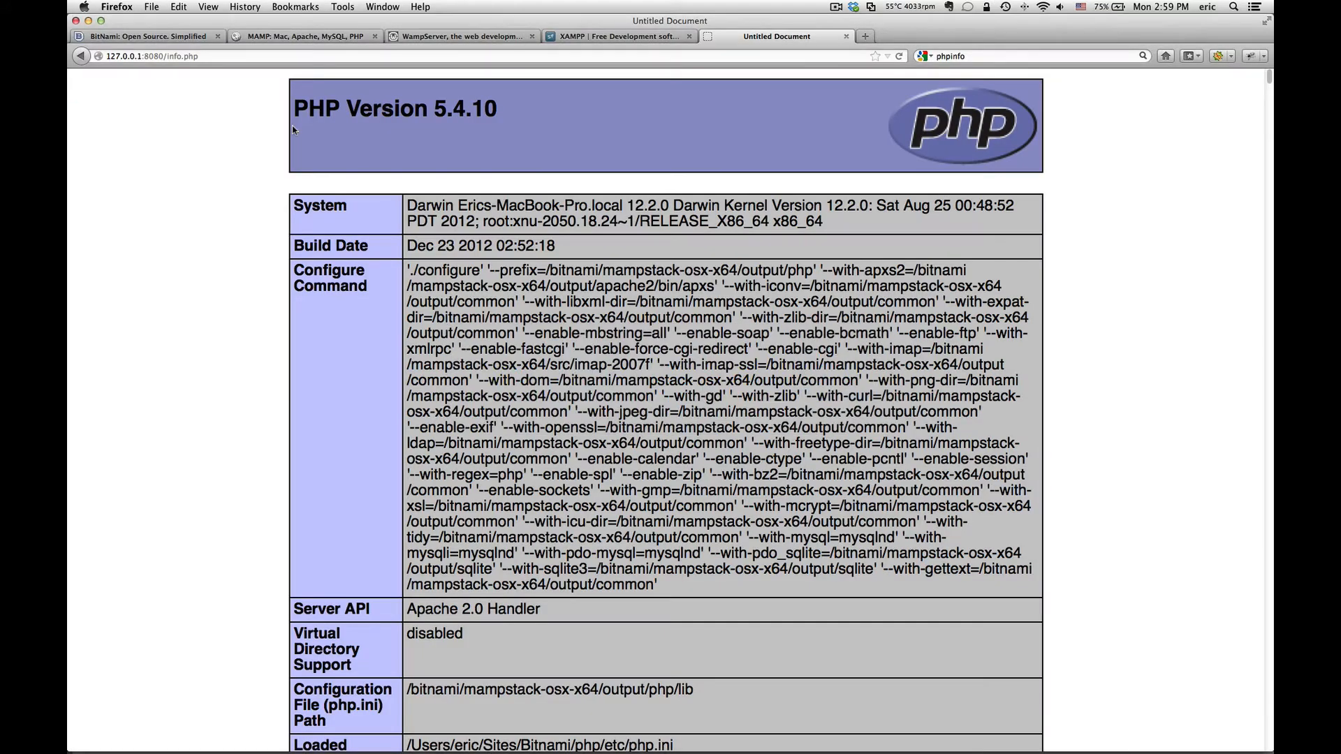
Step: Switch to the 'BitNami: Open Source. Simplified' tab showing the bitnami.org home page
click(171, 37)
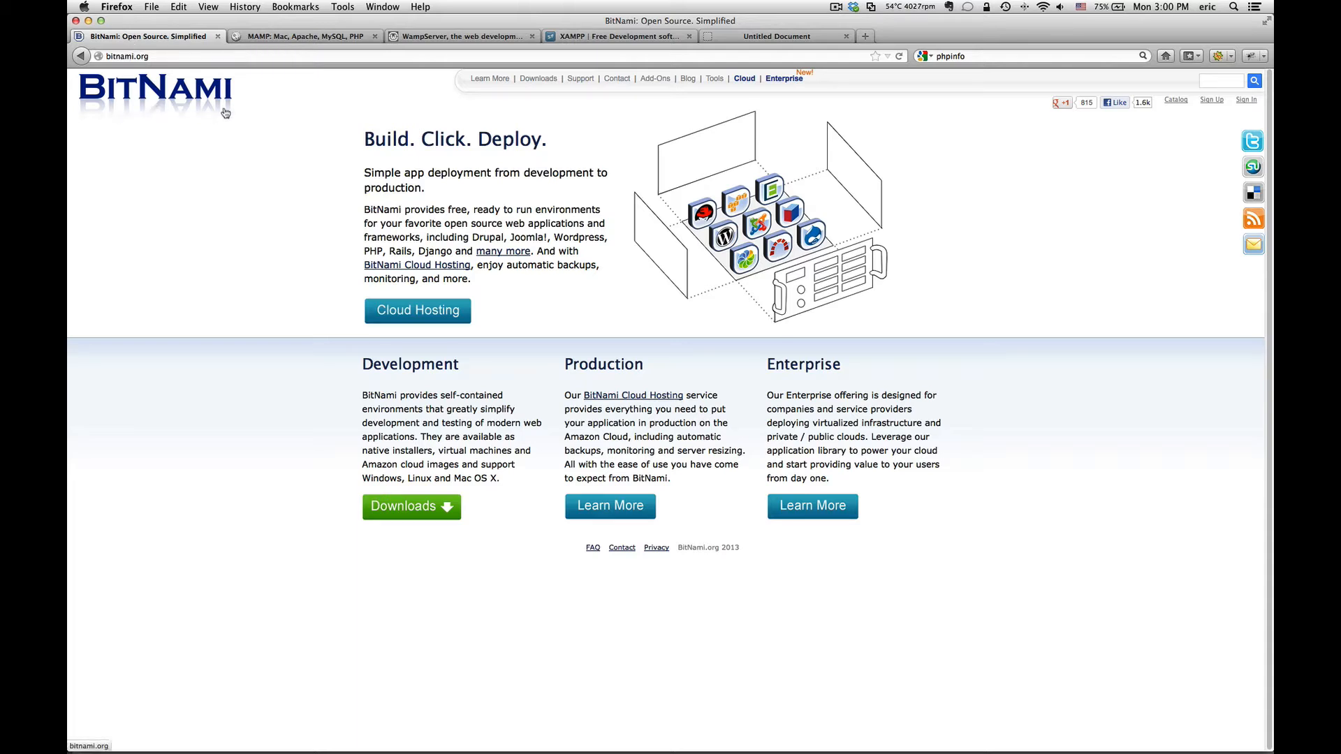
Step: Switch to the 'MAMP: Mac, Apache, MySQL, PHP' tab showing the mamp.info home page
click(291, 42)
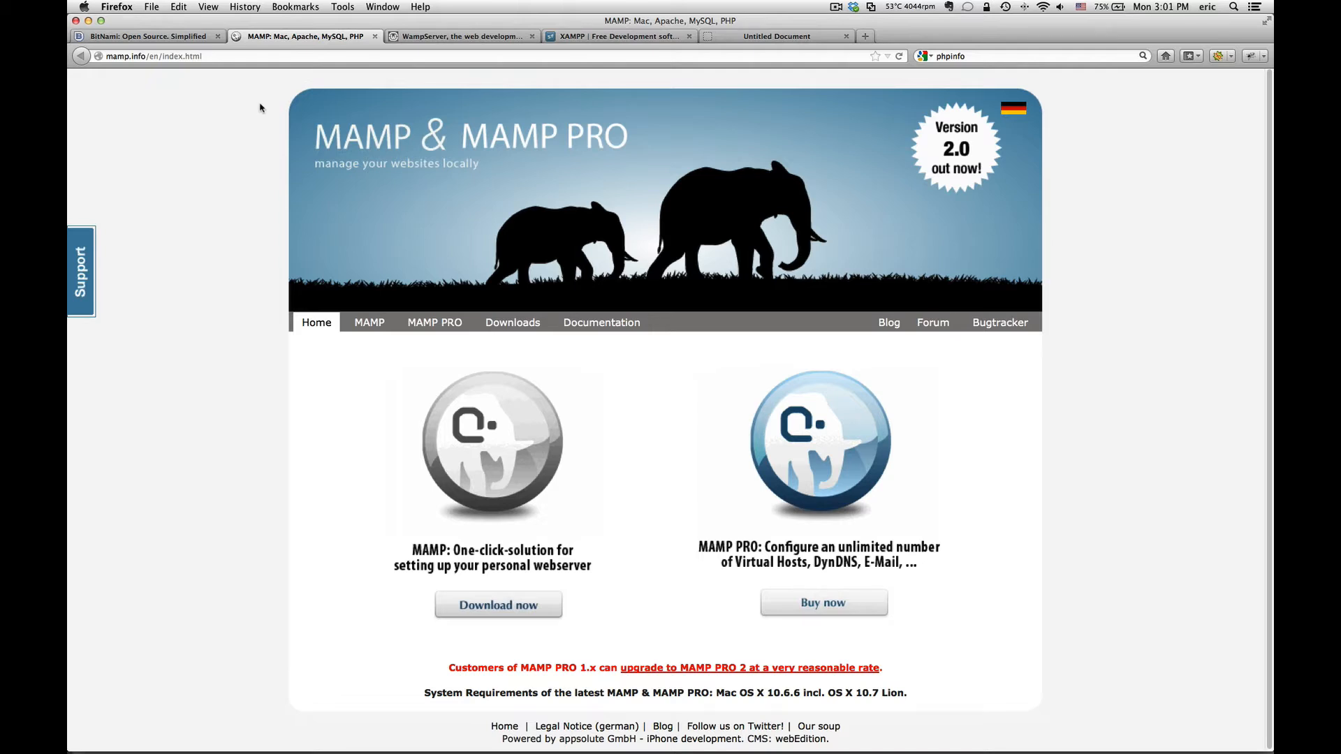
Step: View the WampServer site tab, then the XAMPP SourceForge project tab
click(455, 40)
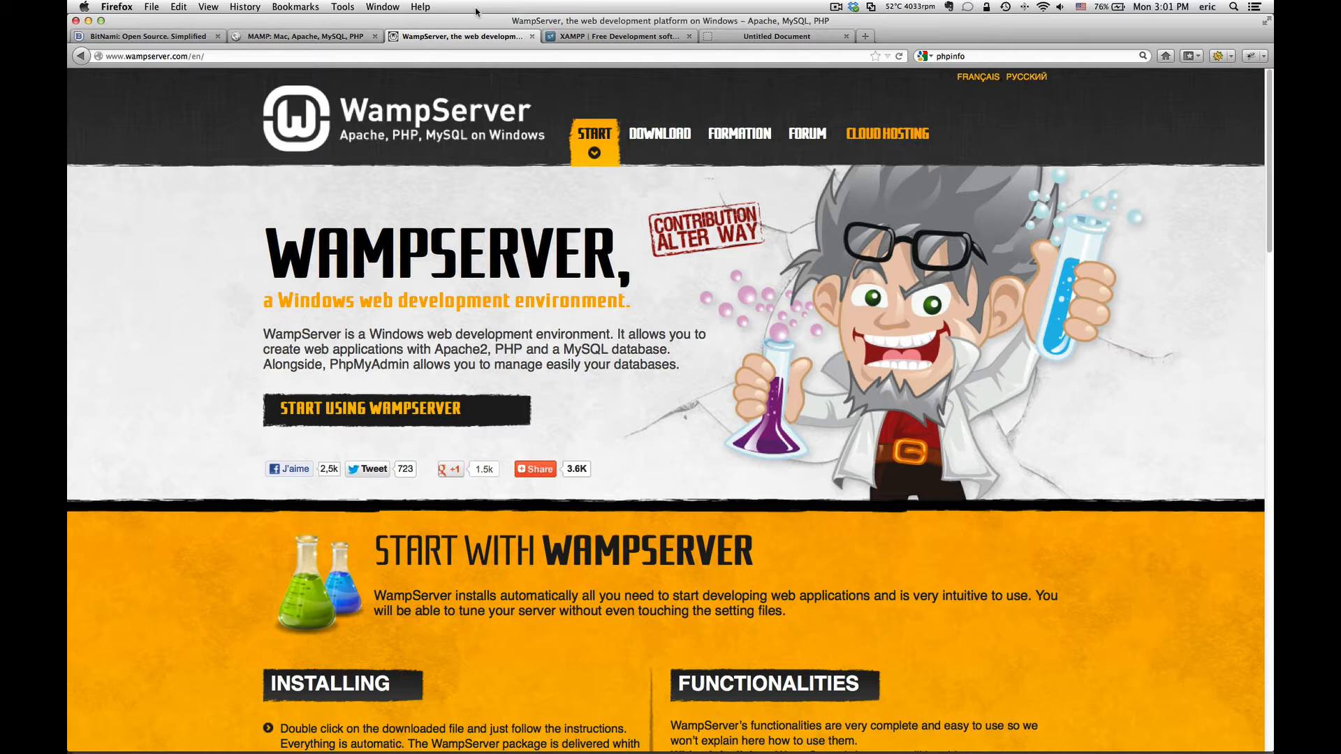
click(599, 37)
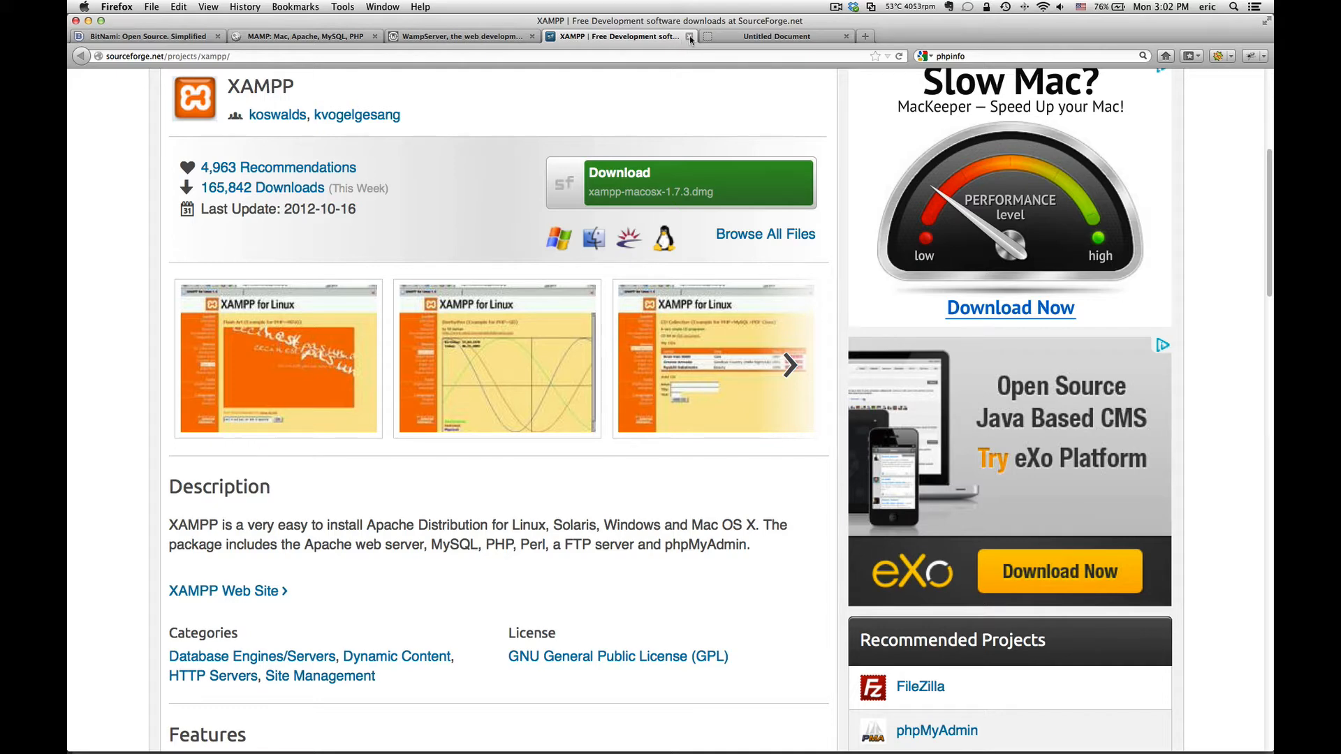
Step: Close the XAMPP, Untitled Document, WampServer and MAMP tabs, keeping only the bitnami.org tab
click(690, 36)
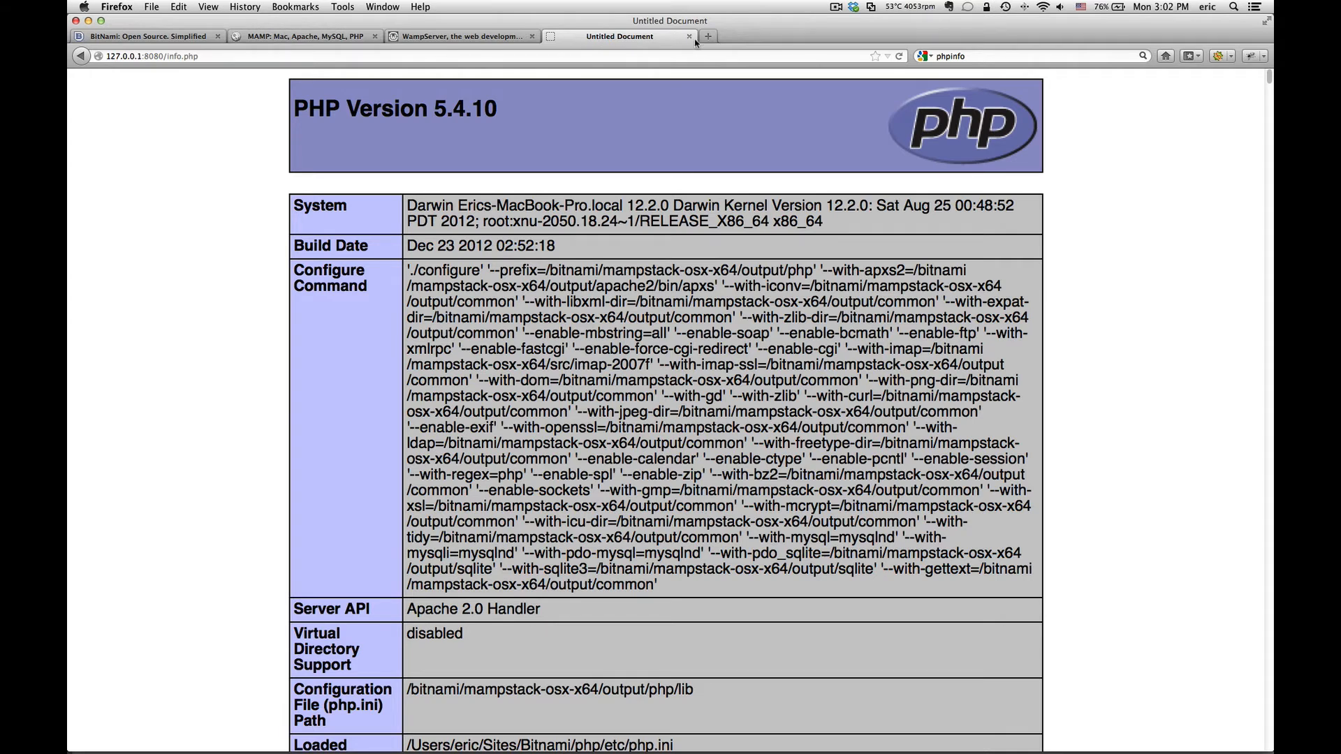
click(689, 37)
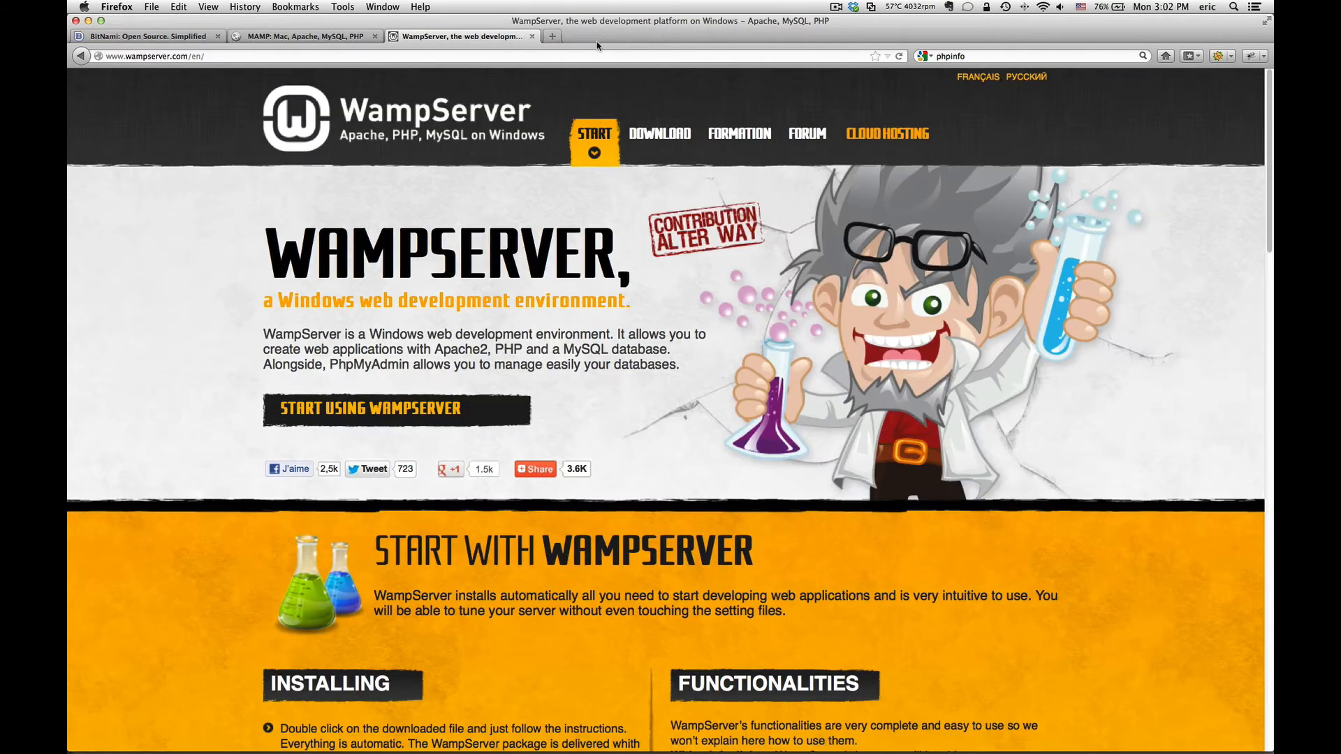
click(532, 37)
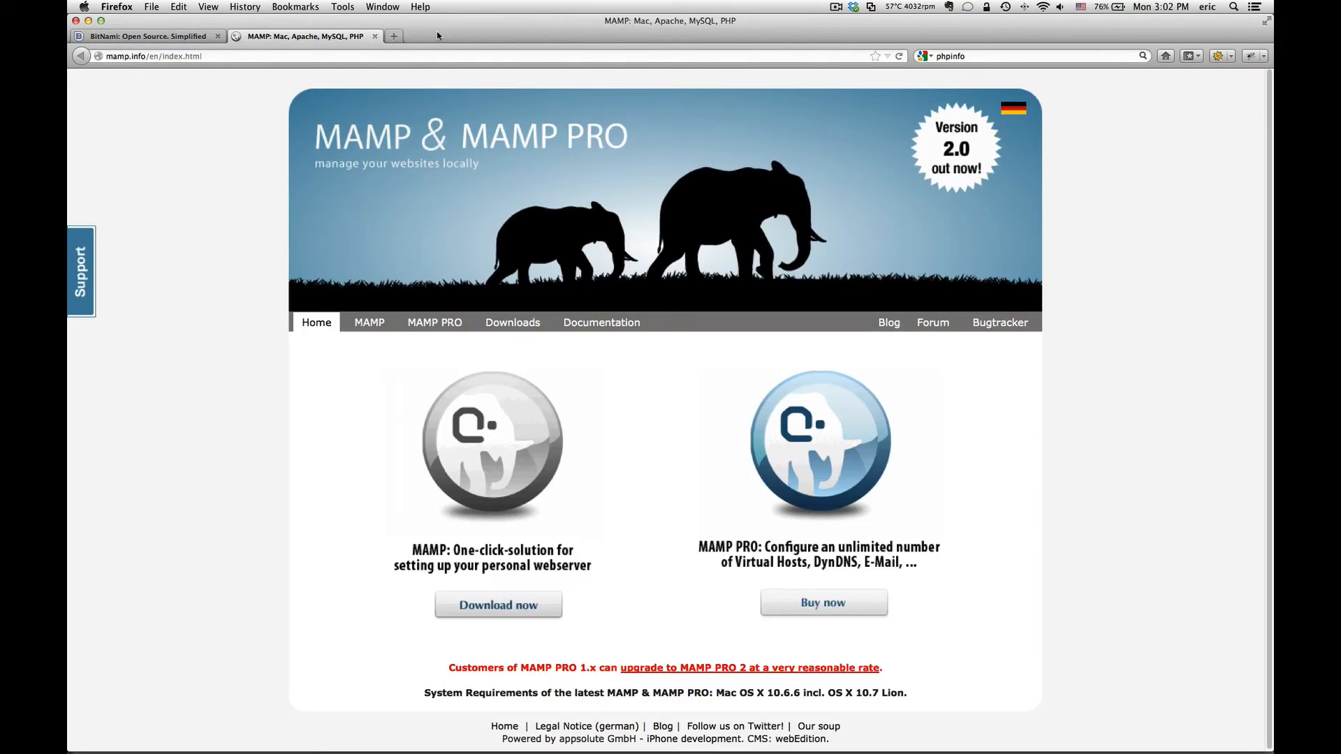
click(374, 37)
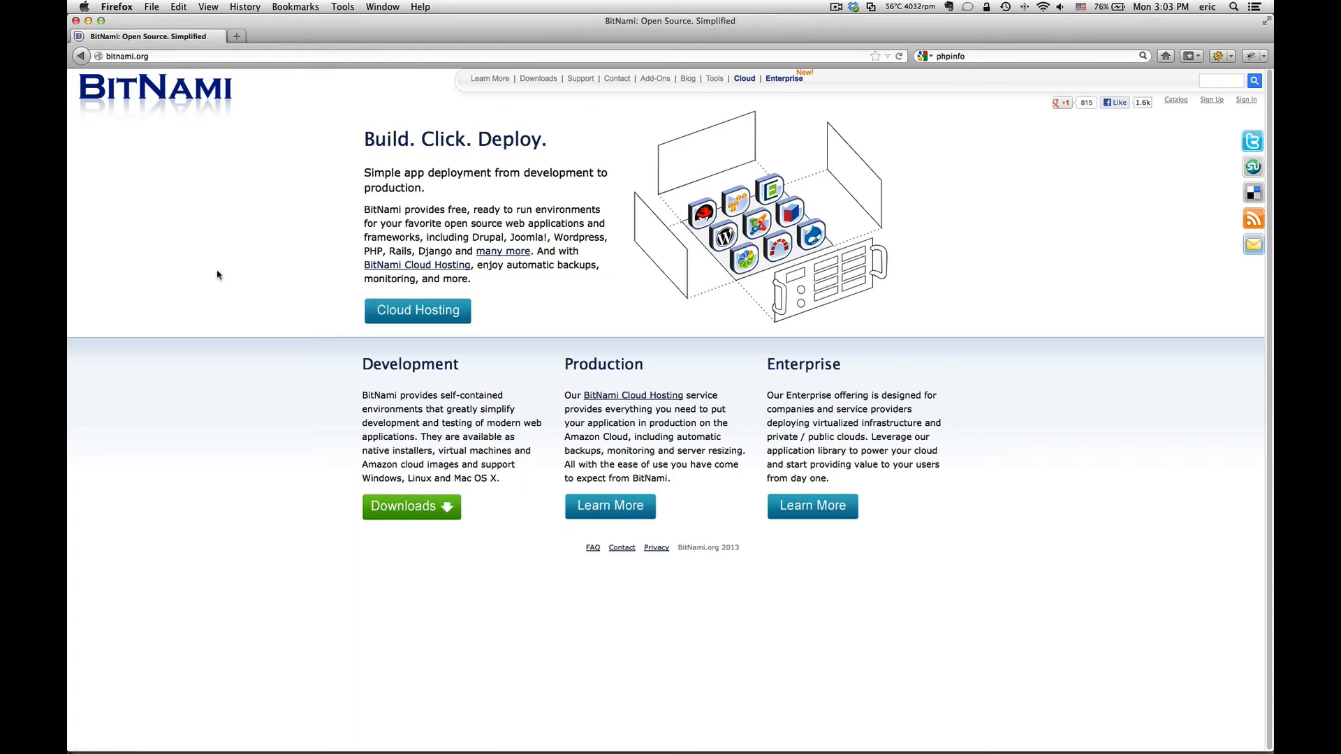
Step: Open the BitNami Stacks downloads page and zoom the page in three steps
click(425, 515)
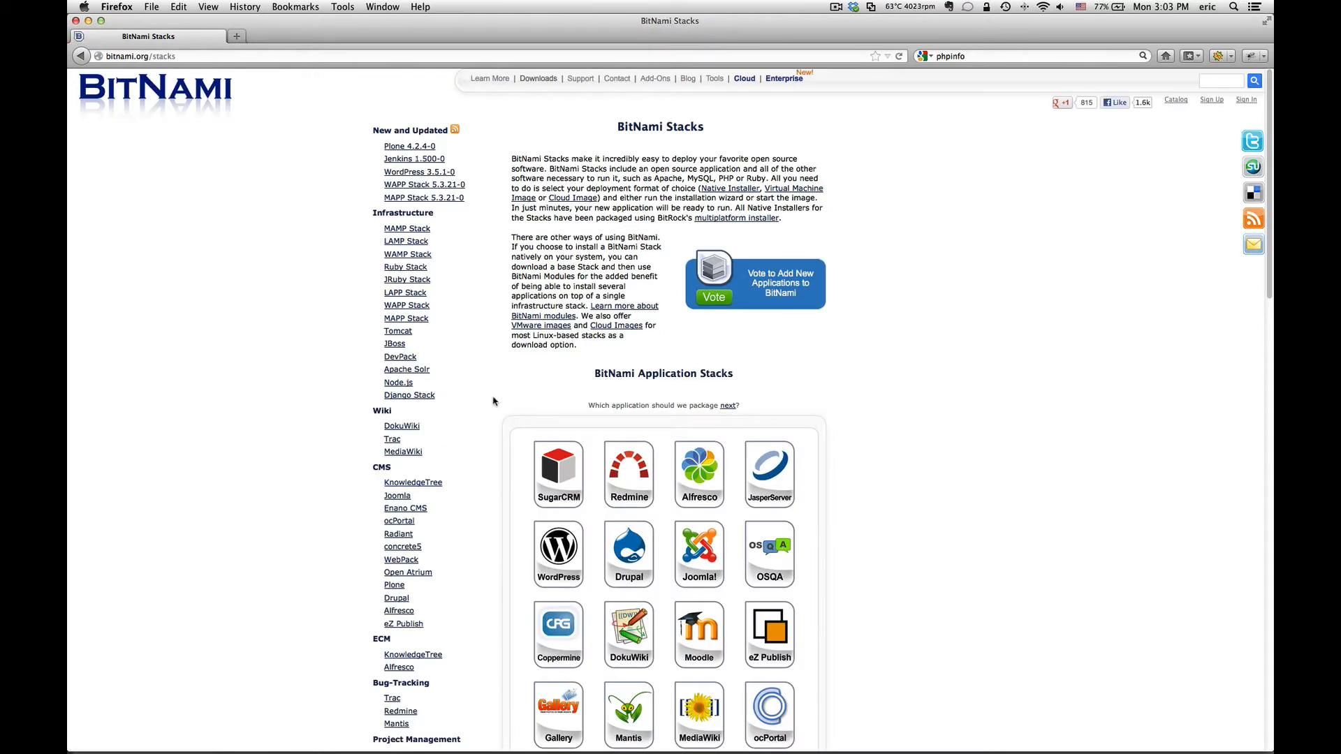
key(super+plus)
key(super+plus)
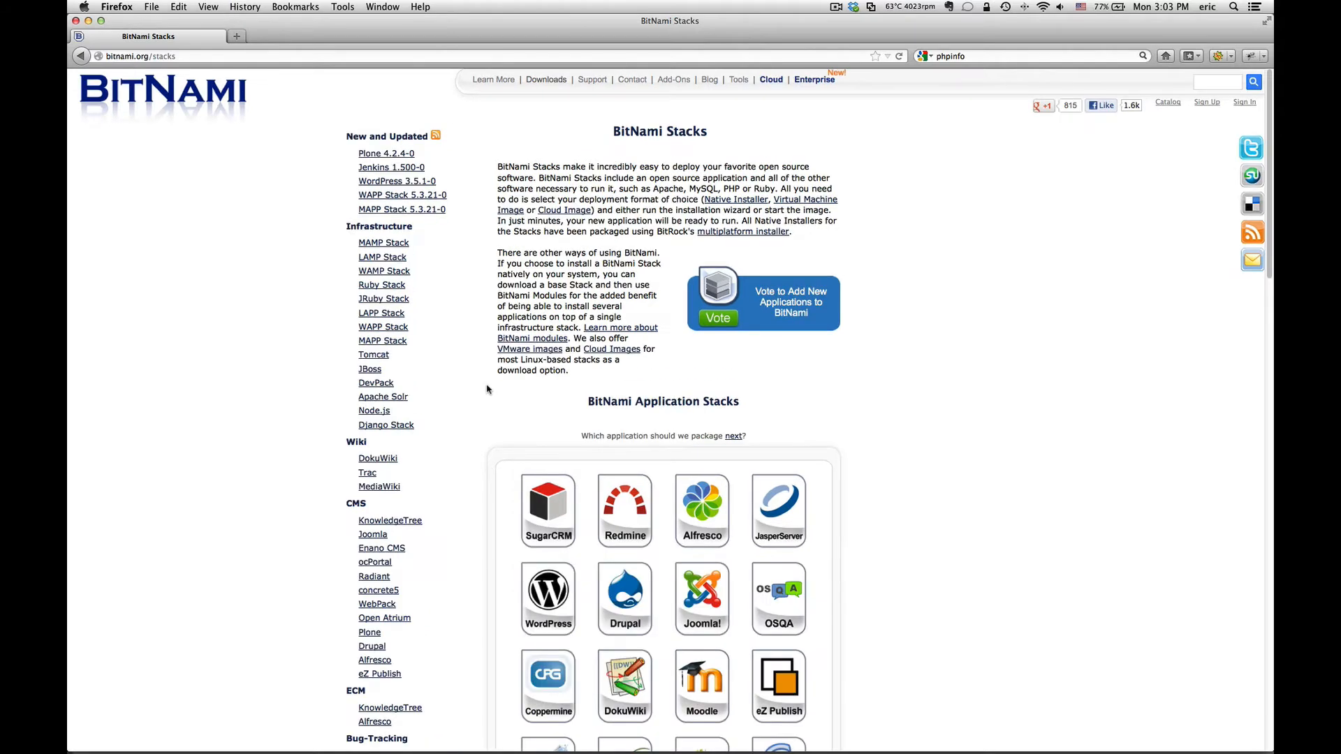
key(super+plus)
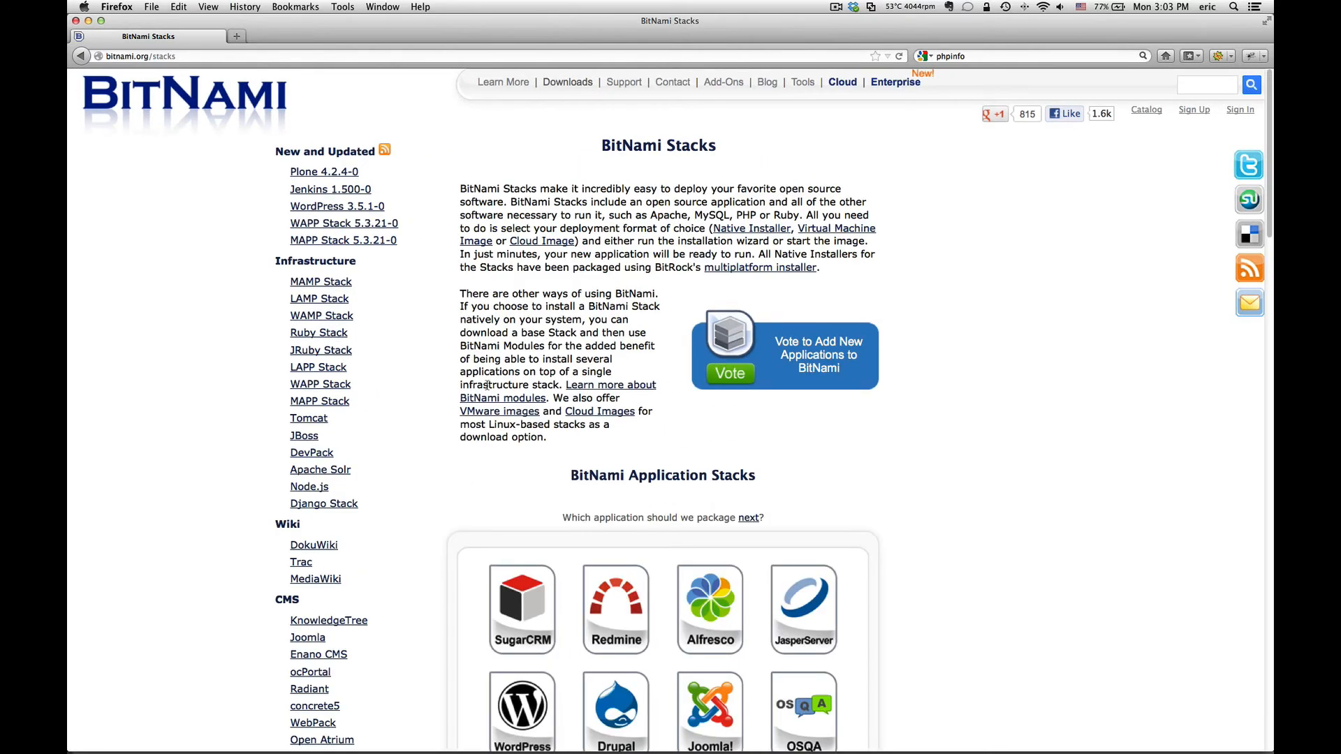
key(super+plus)
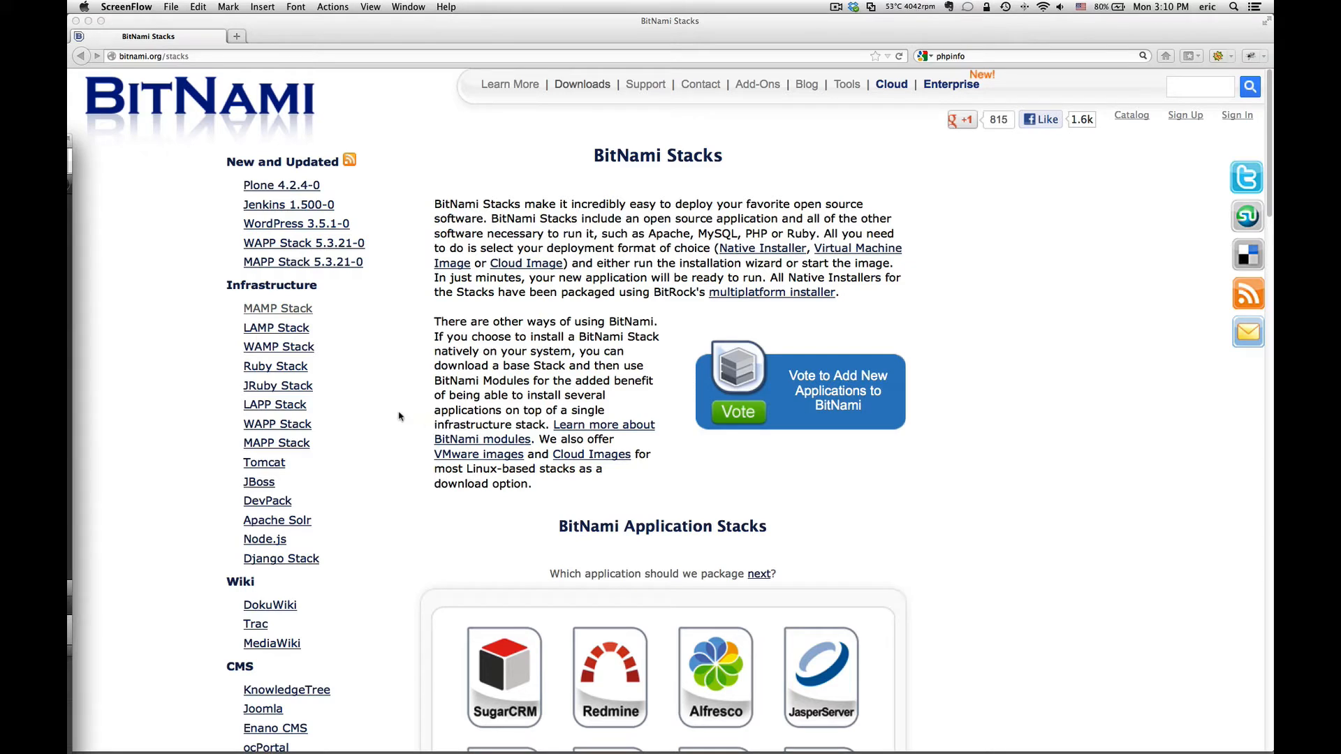
click(378, 416)
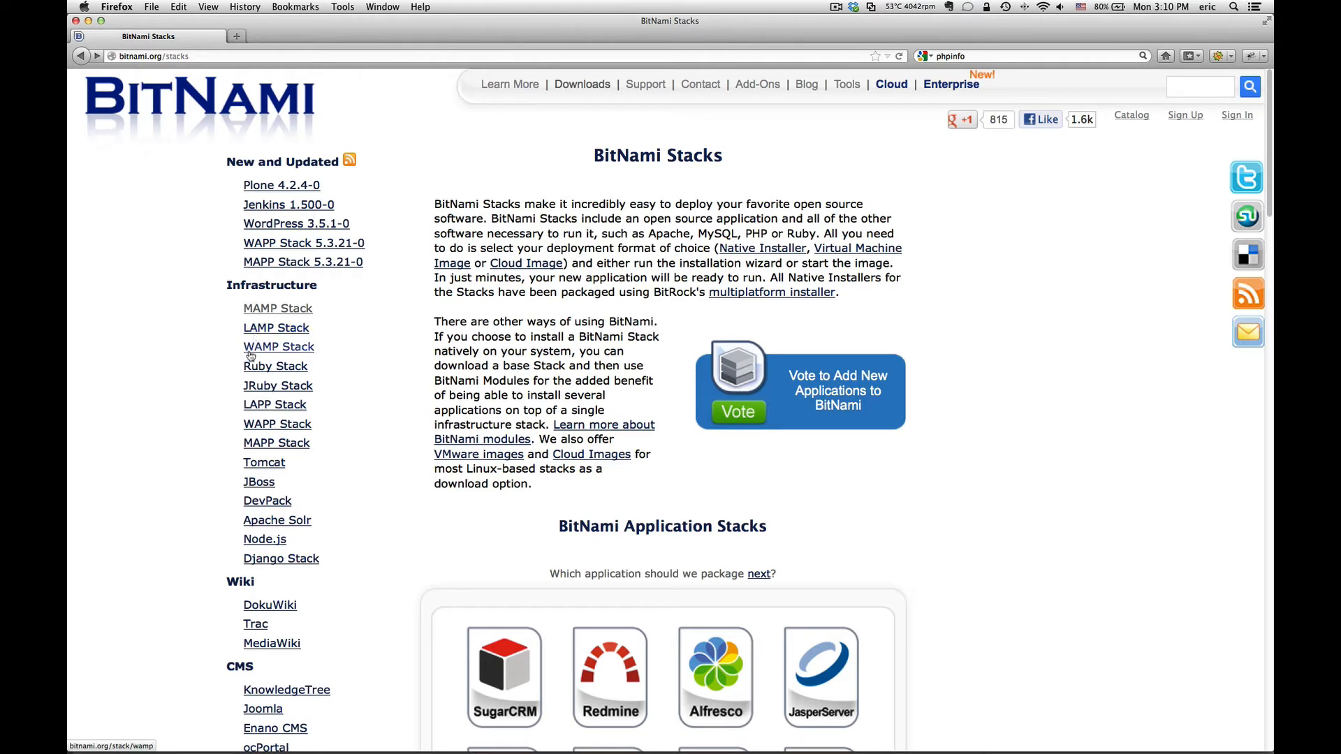
Step: Open the MAMP Stack page from the Infrastructure sidebar to see its 5.4.11 installer downloads
click(293, 311)
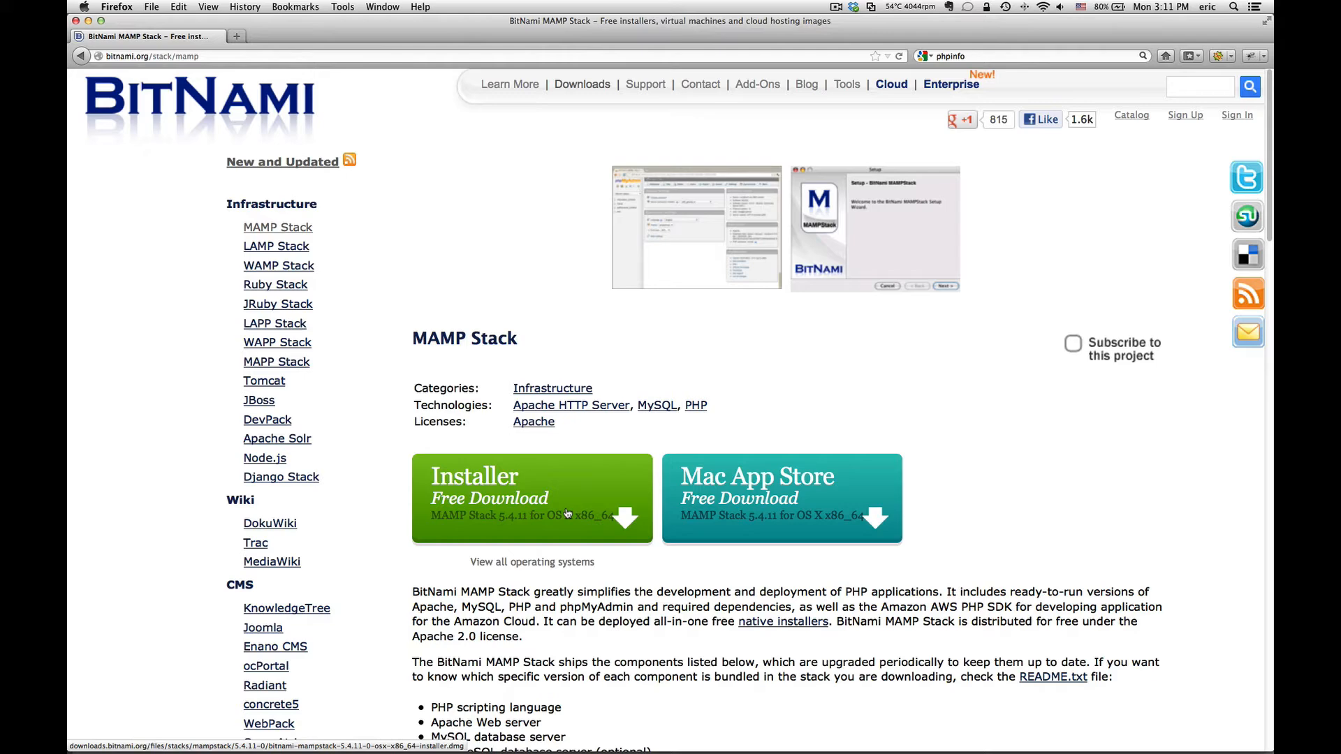
Step: Mount the downloaded bitnami-mampstack disk image and centre the MAMP 5.4.10-0 window
key(super+Tab)
key(super+Tab)
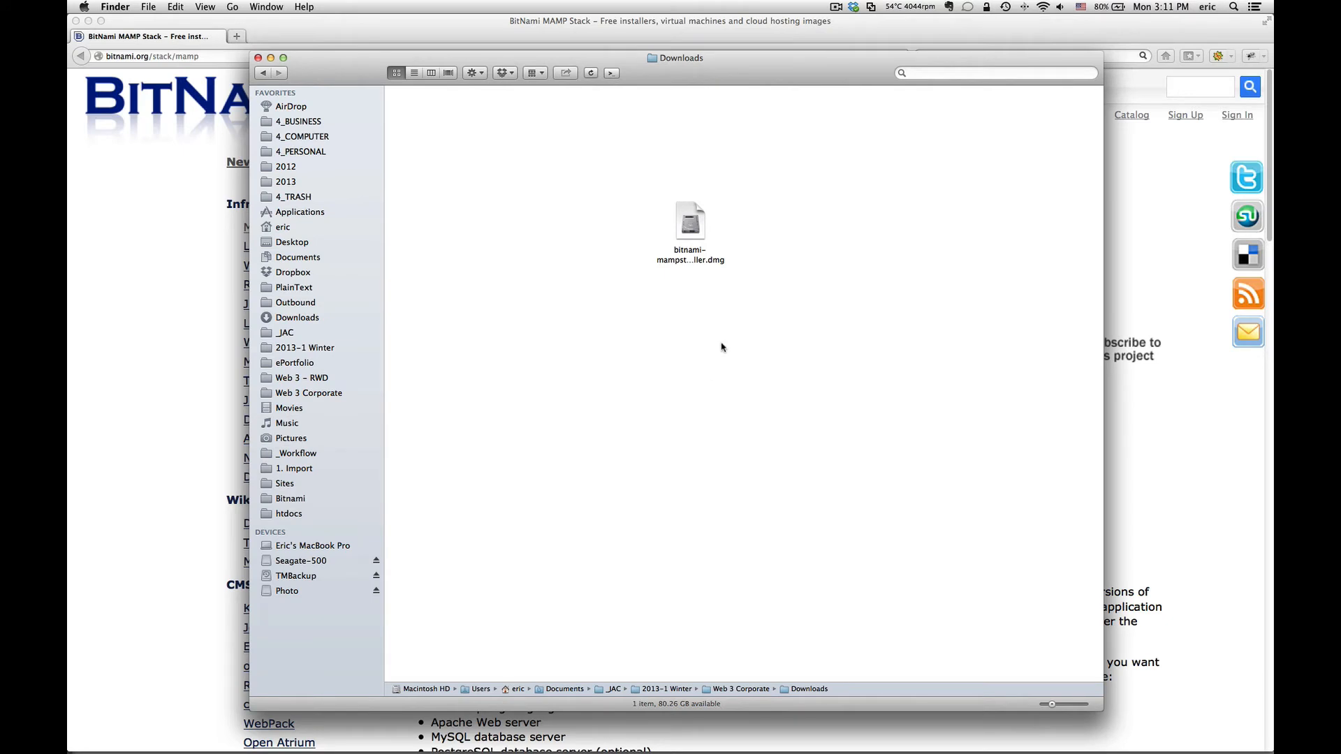
click(698, 236)
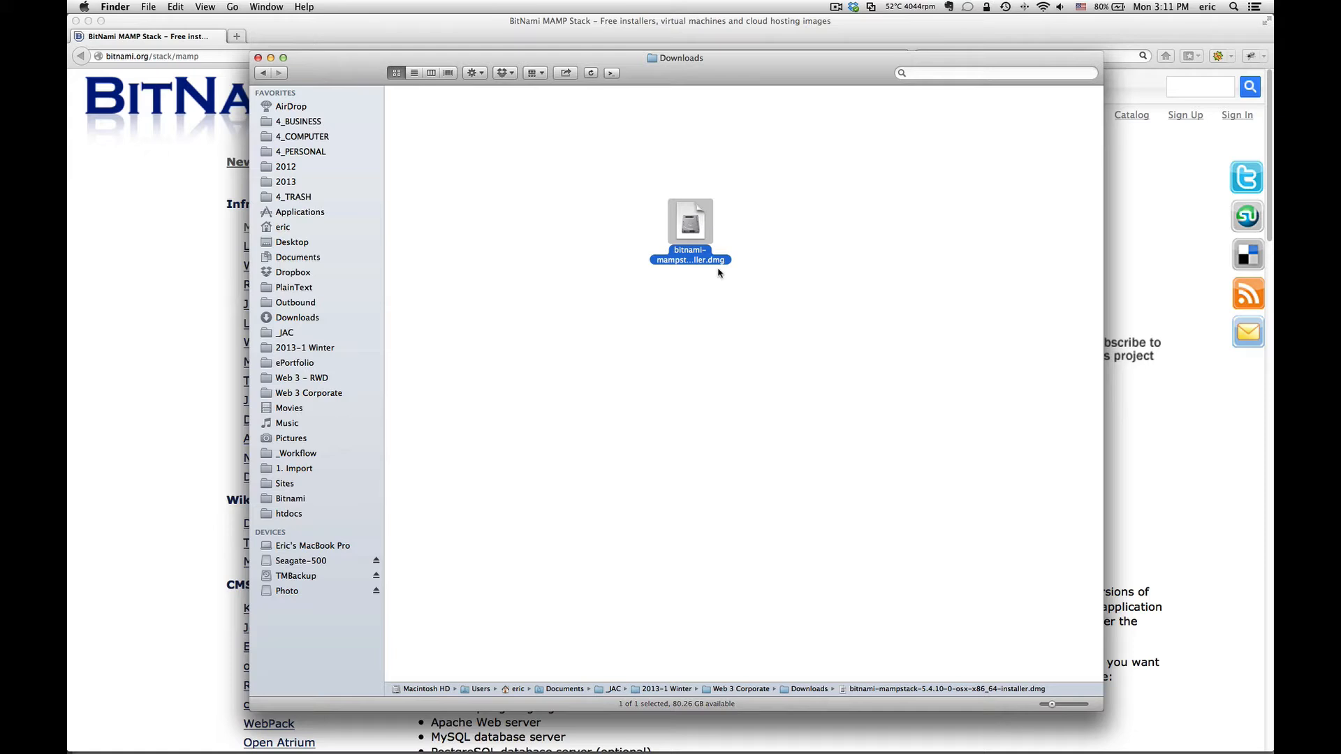
double_click(691, 221)
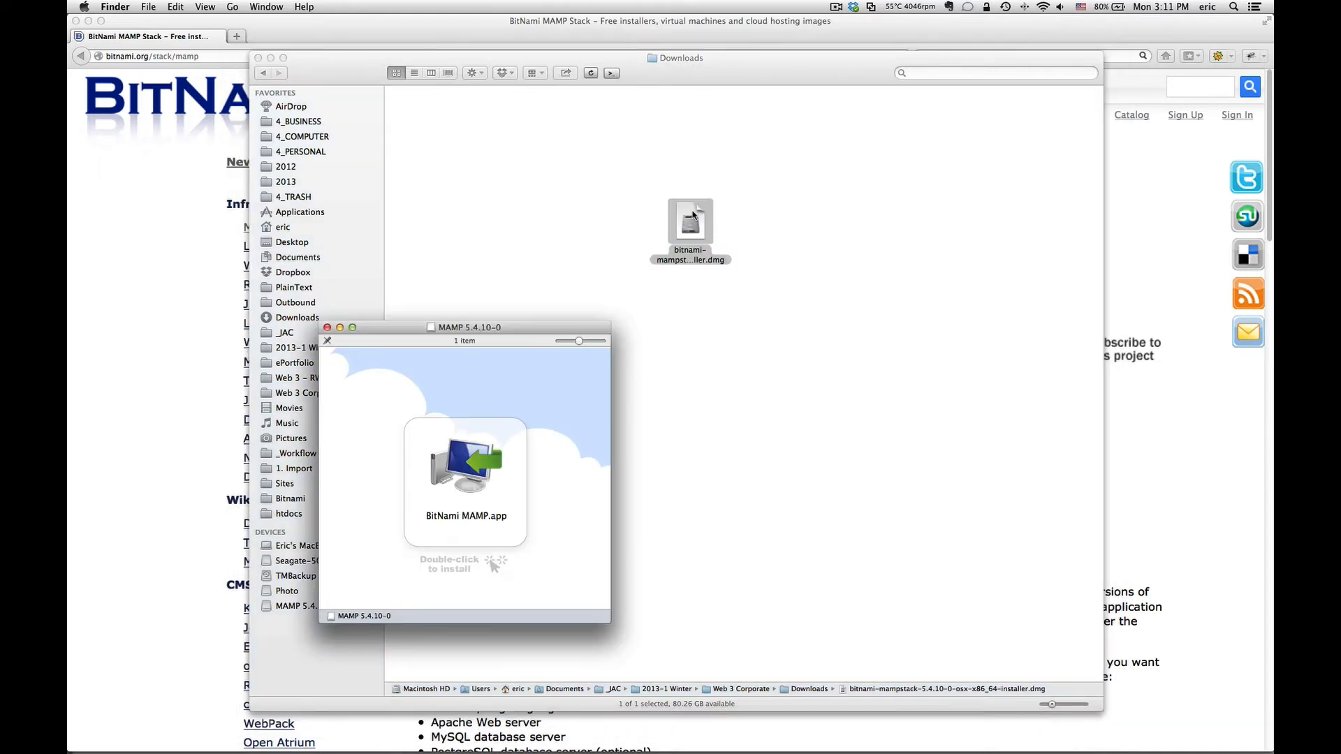
drag(521, 326, 765, 138)
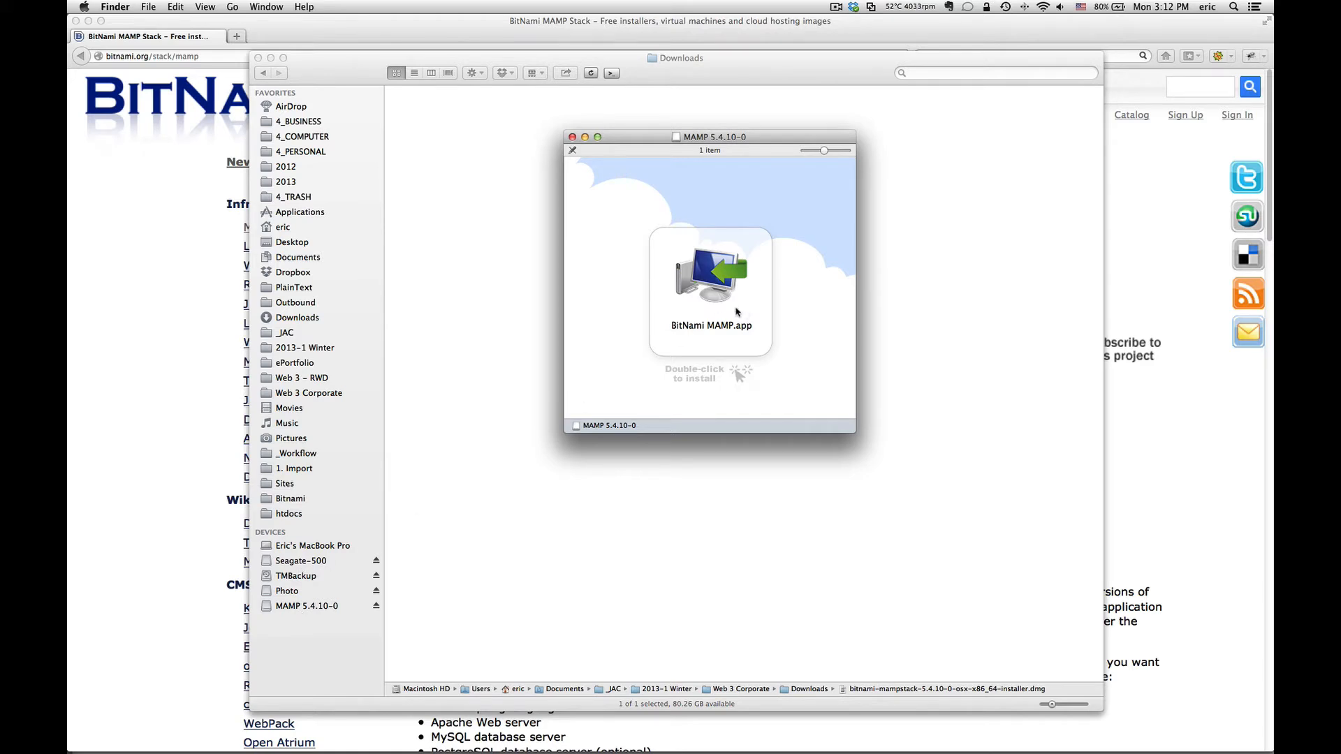
Step: Launch BitNami MAMP.app and approve the downloaded-application warning to start the setup wizard
click(720, 293)
double_click(717, 291)
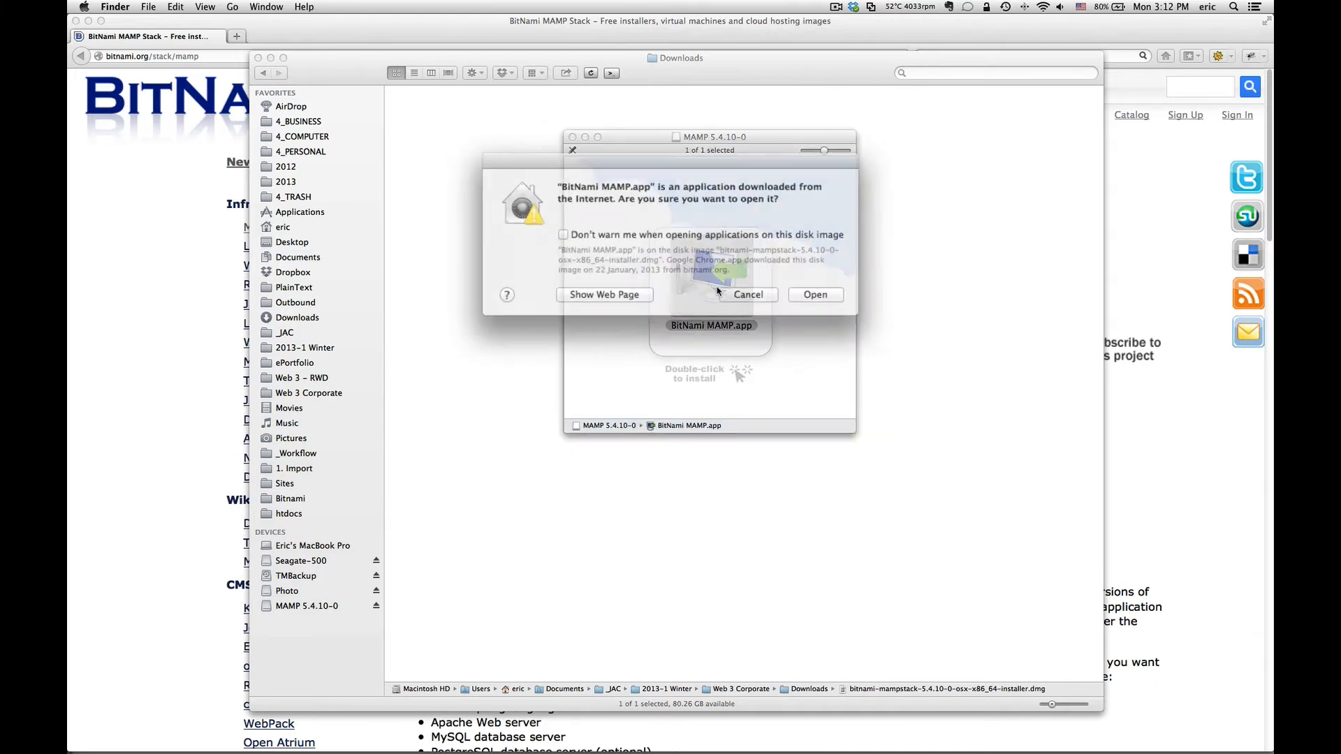
click(808, 293)
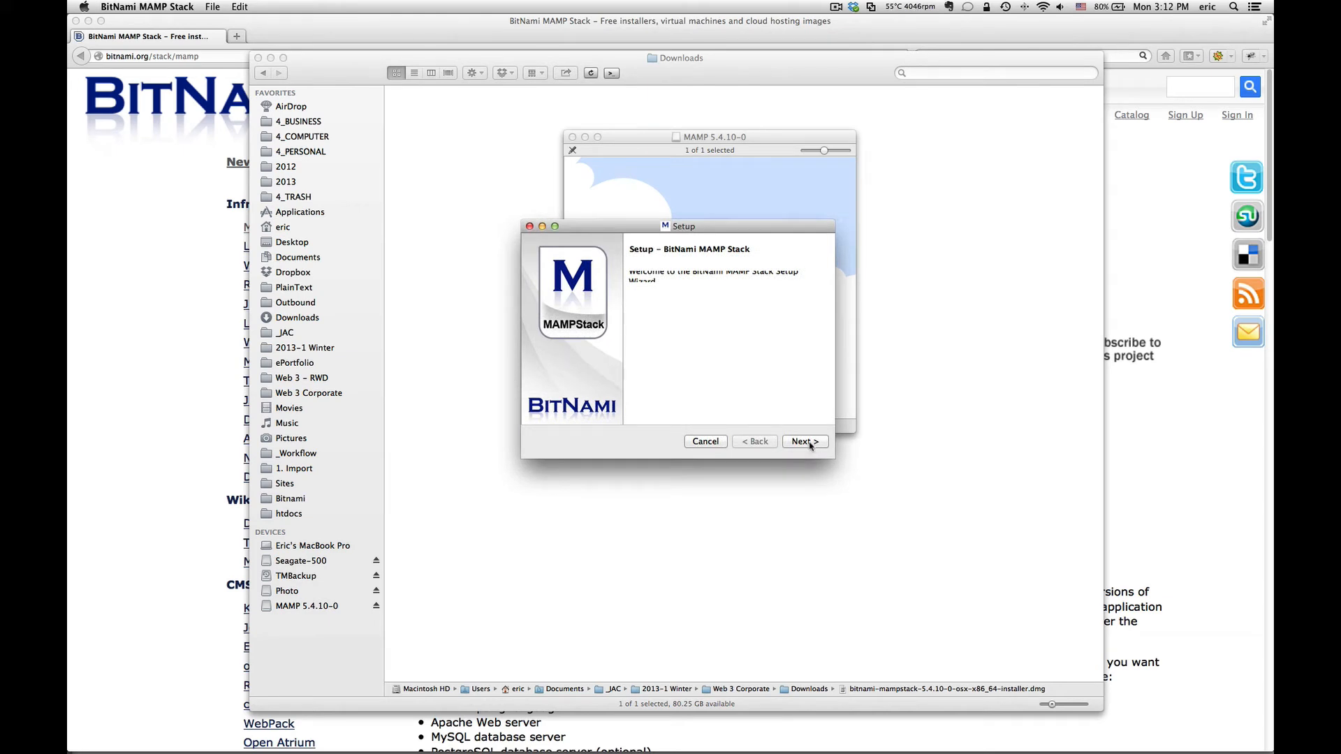
Step: Move past the Welcome page and keep all components checked, including Varnish, Laravel and PhpMyAdmin
click(804, 442)
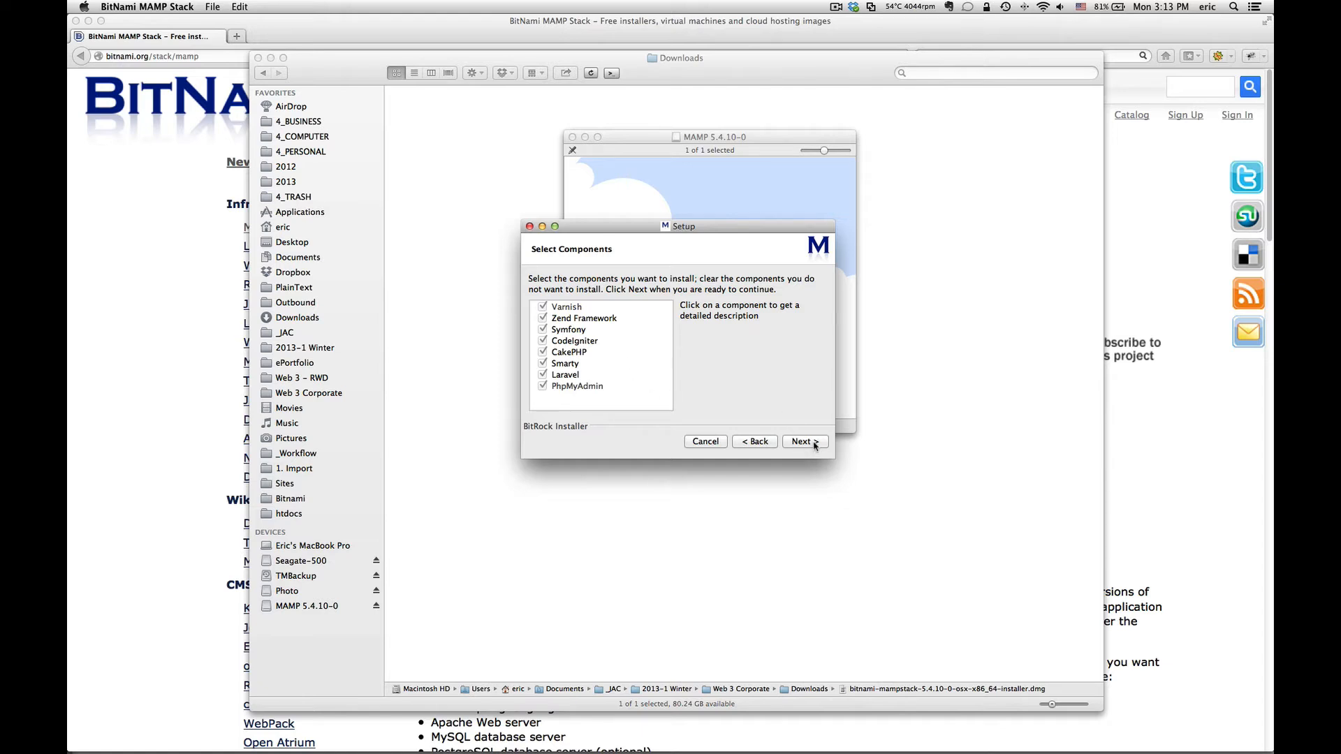
click(814, 444)
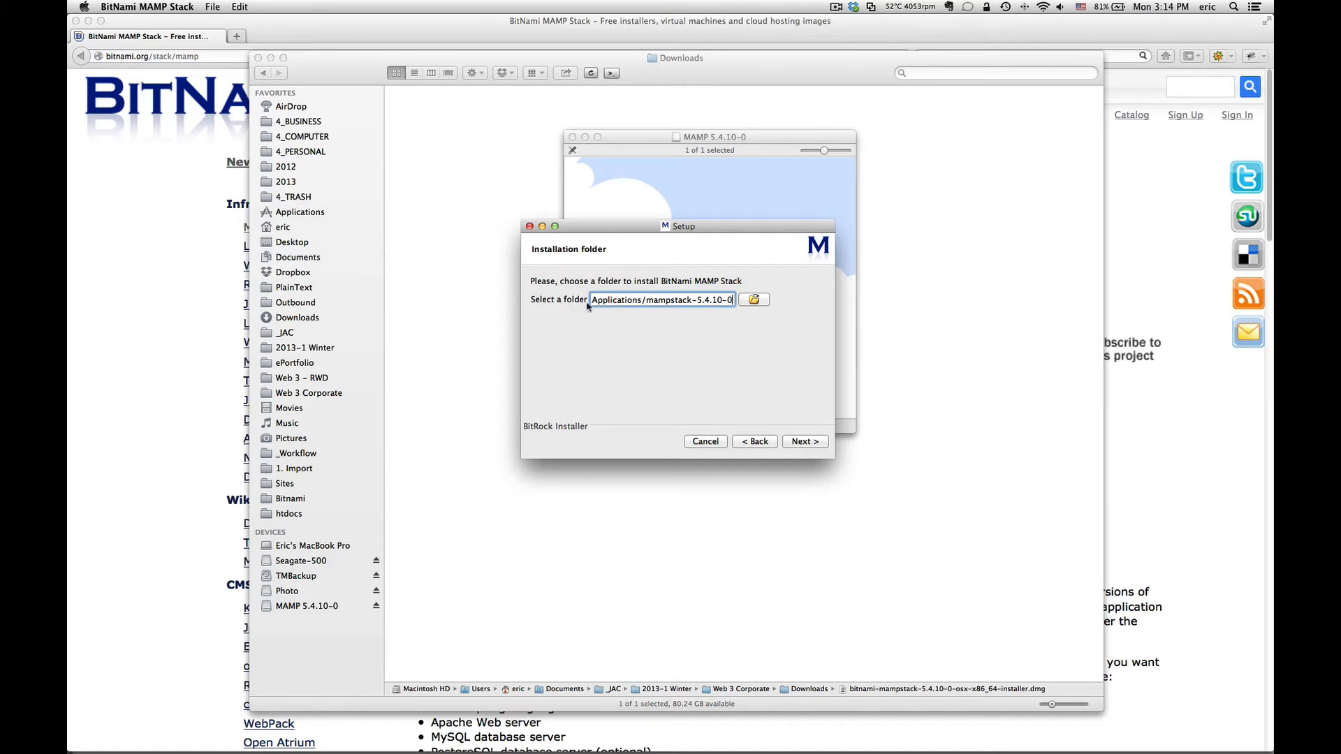
Step: Set the installation folder to Desktop/Bitnami and continue to the MySQL root account step
click(753, 299)
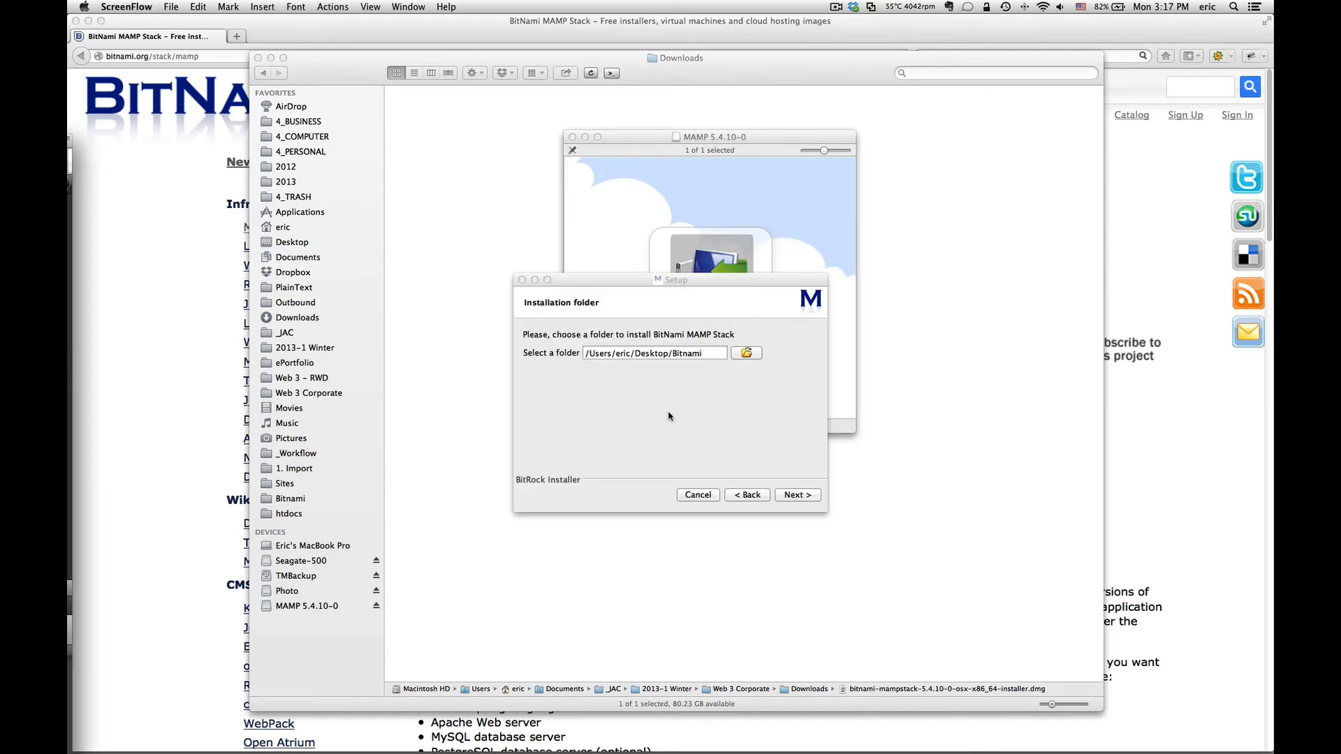
click(669, 417)
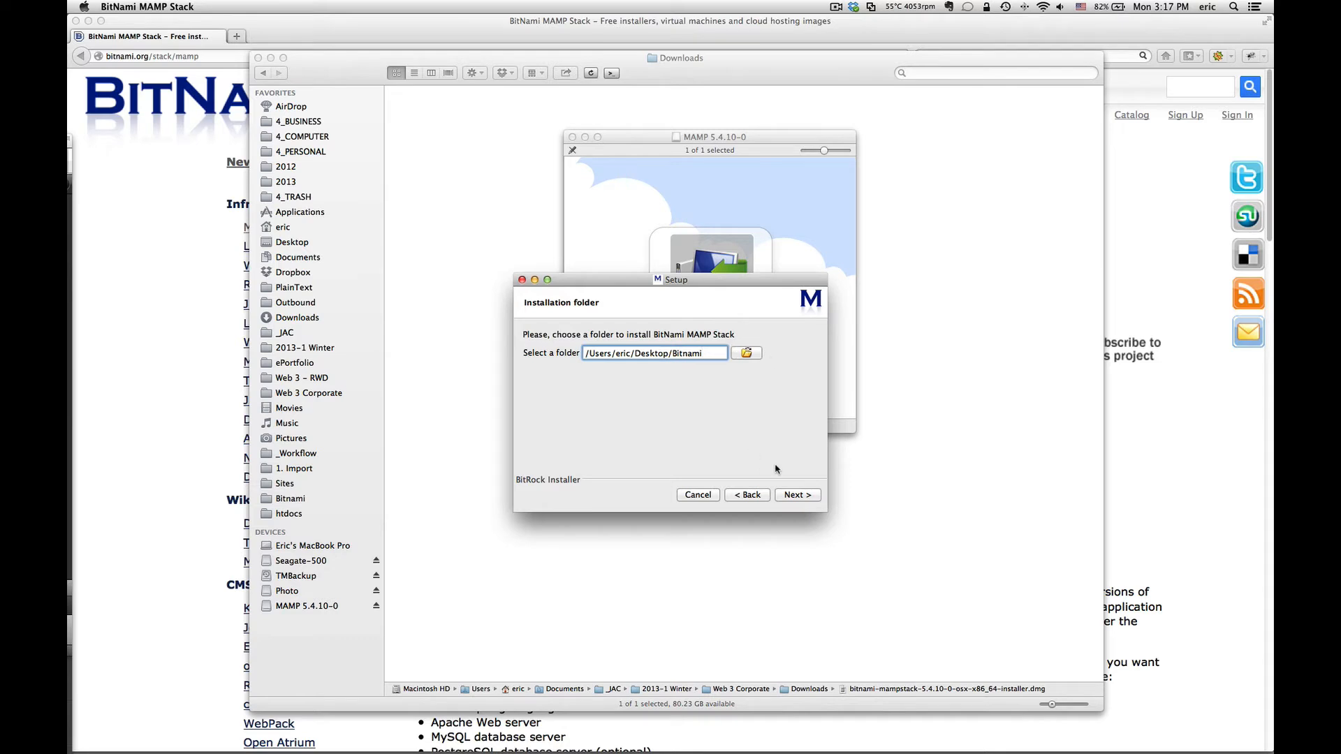
click(808, 497)
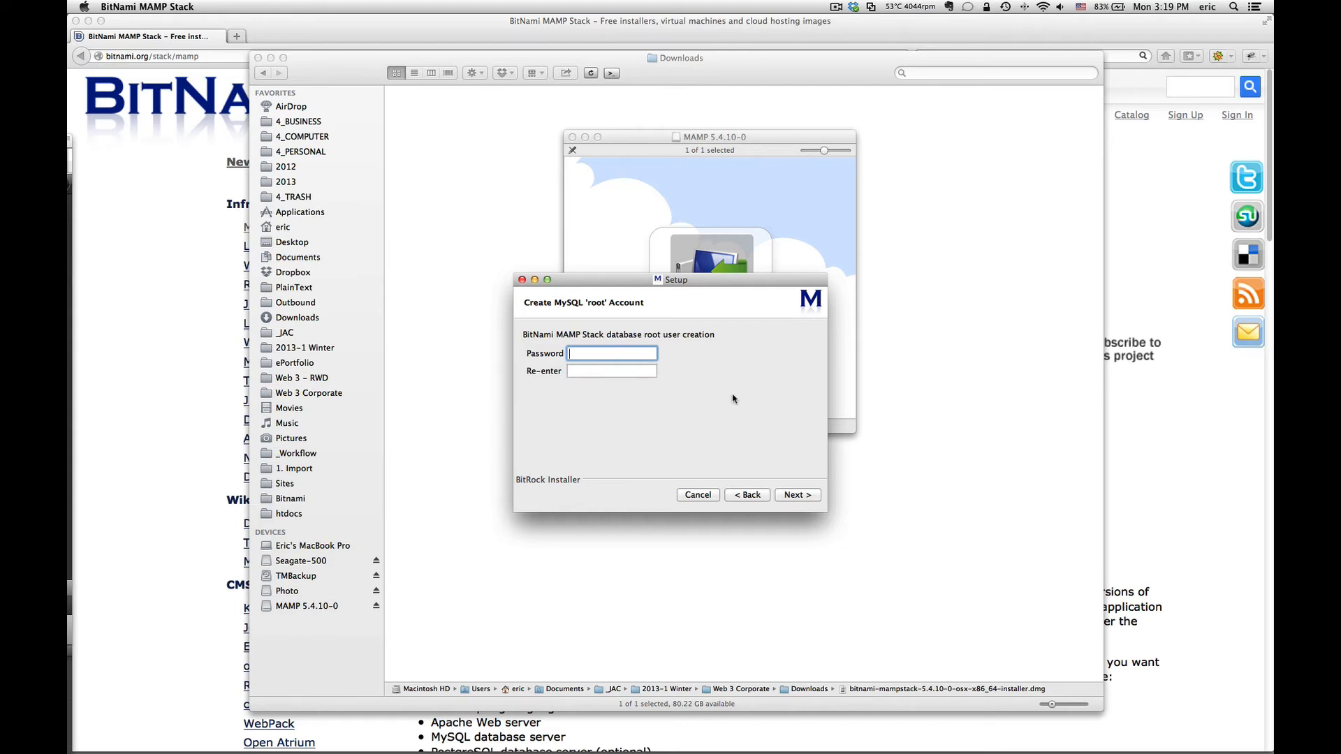
Step: Enter the MySQL root password, retype it to confirm, and continue
text(passwor•••••)
key(Tab)
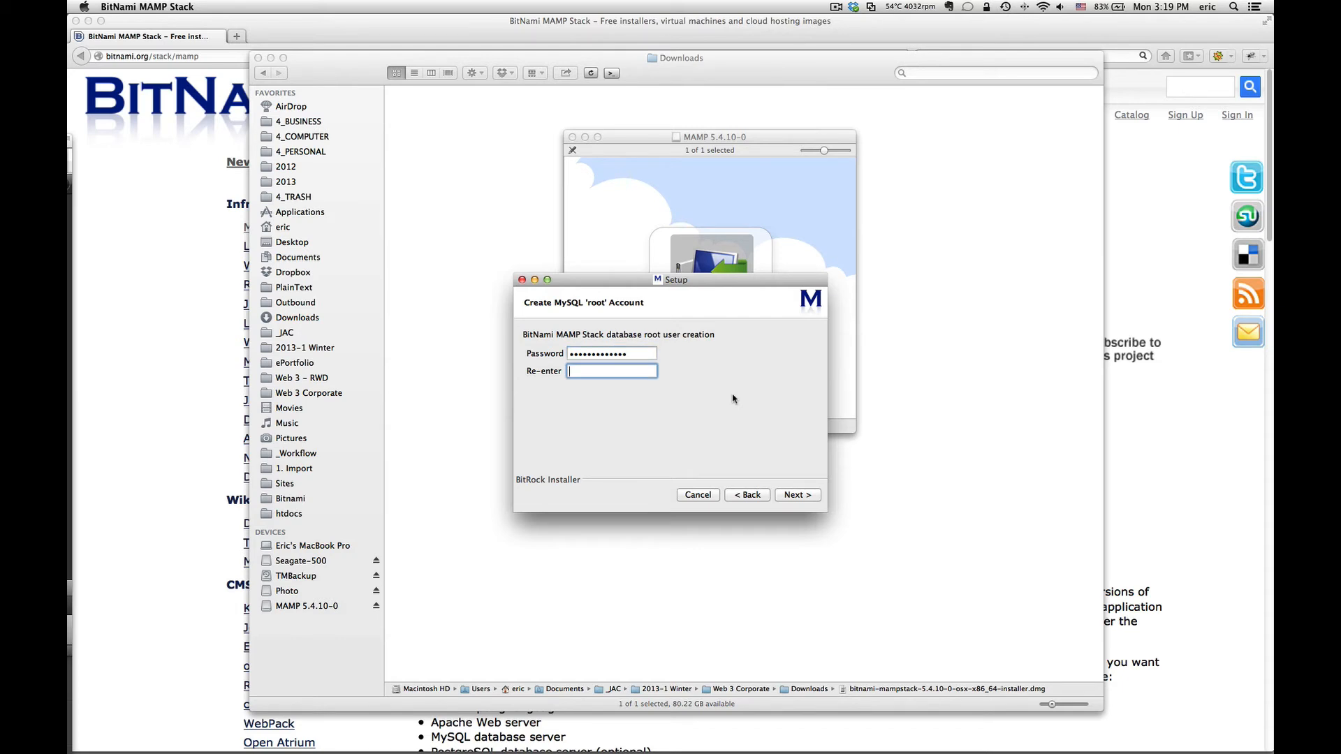
text(•••••••••••••)
click(808, 499)
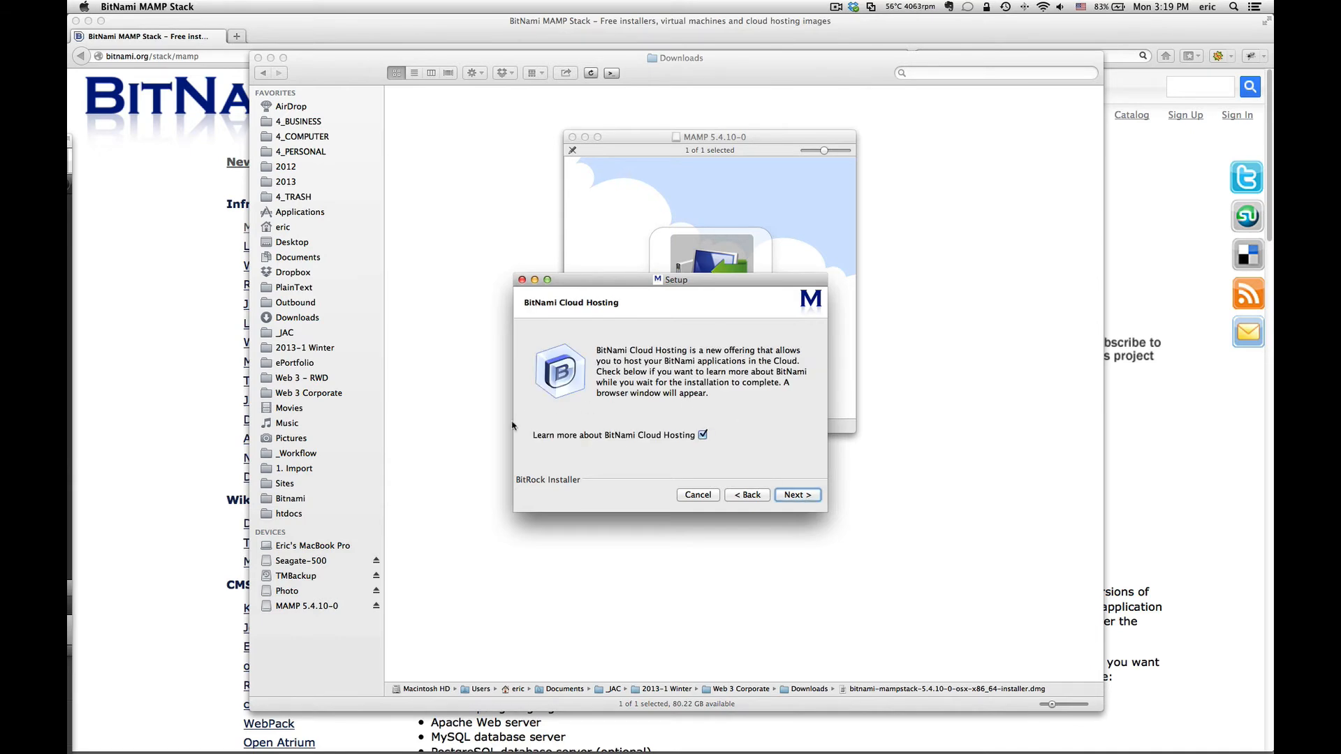
Step: Uncheck 'Learn more about BitNami Cloud Hosting', then cancel and confirm aborting the installation
click(703, 435)
click(698, 495)
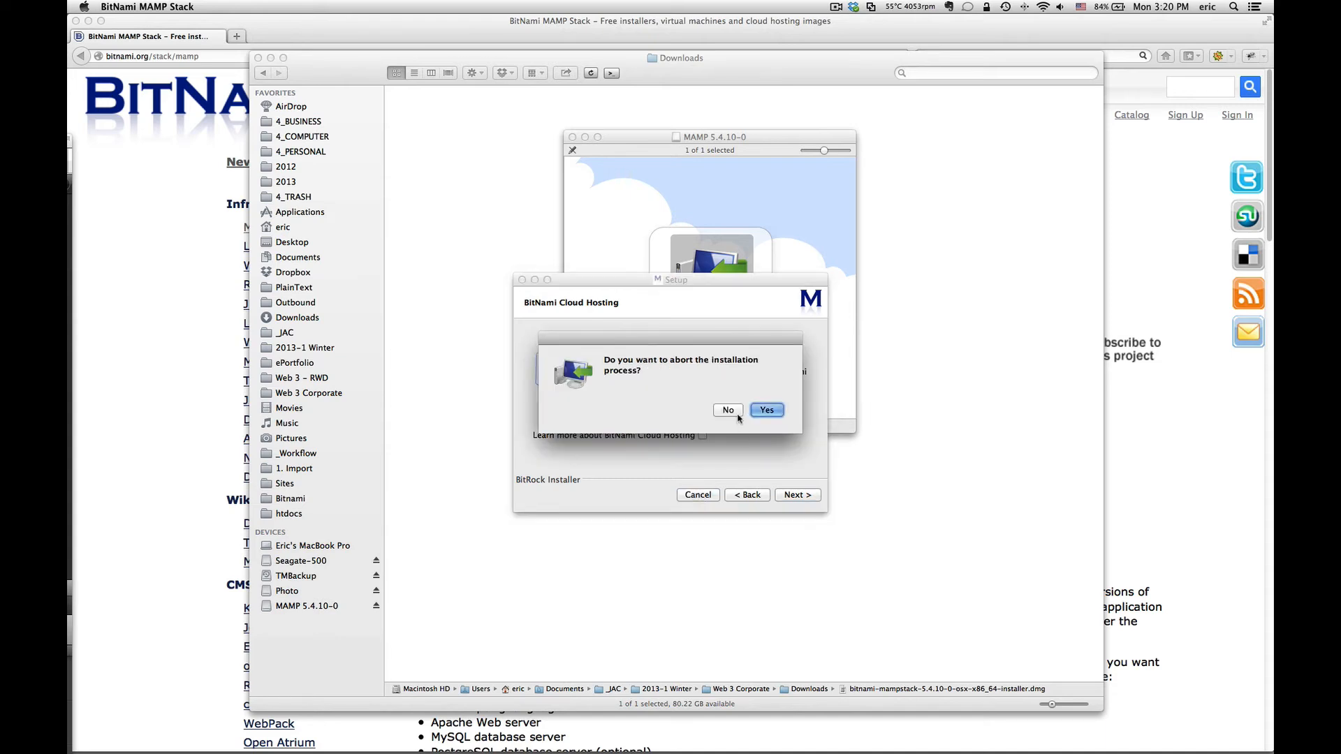
click(768, 410)
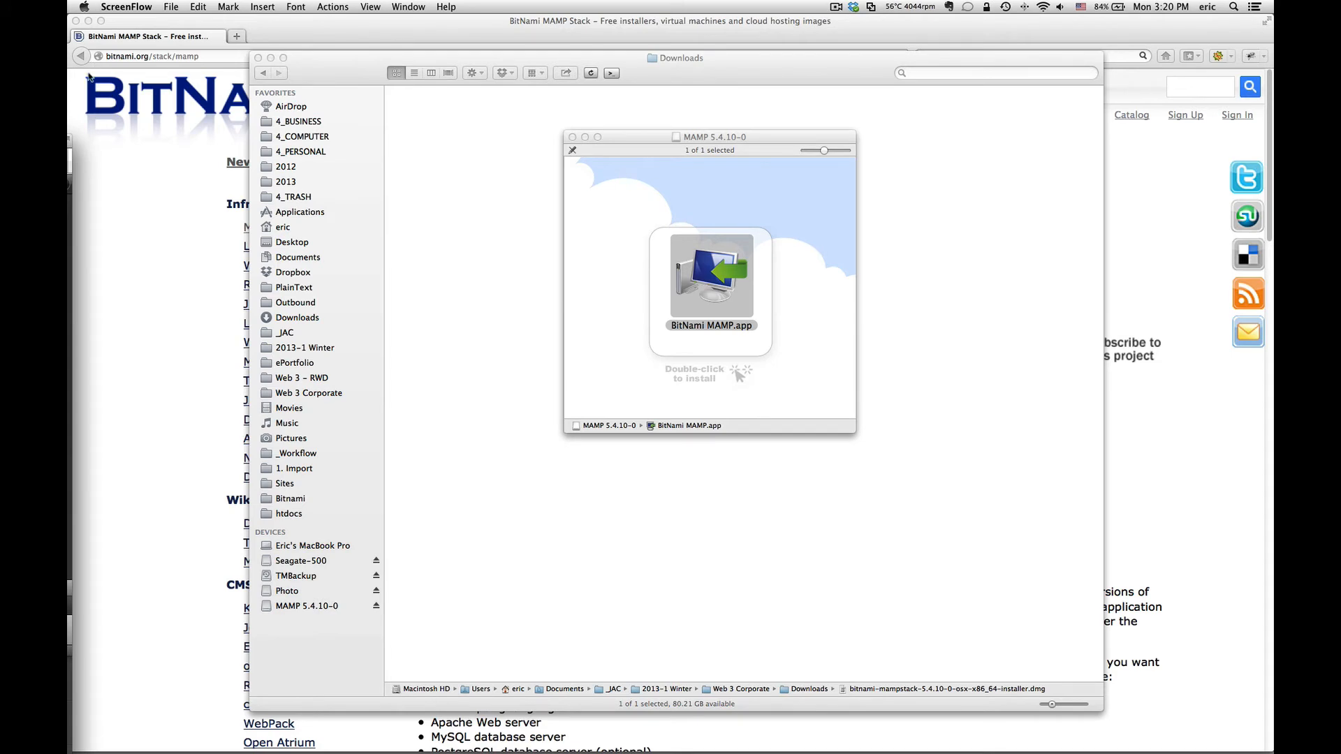
Step: Back in Finder, close the MAMP 5.4.10-0 disk image window and eject it
key(super+Tab)
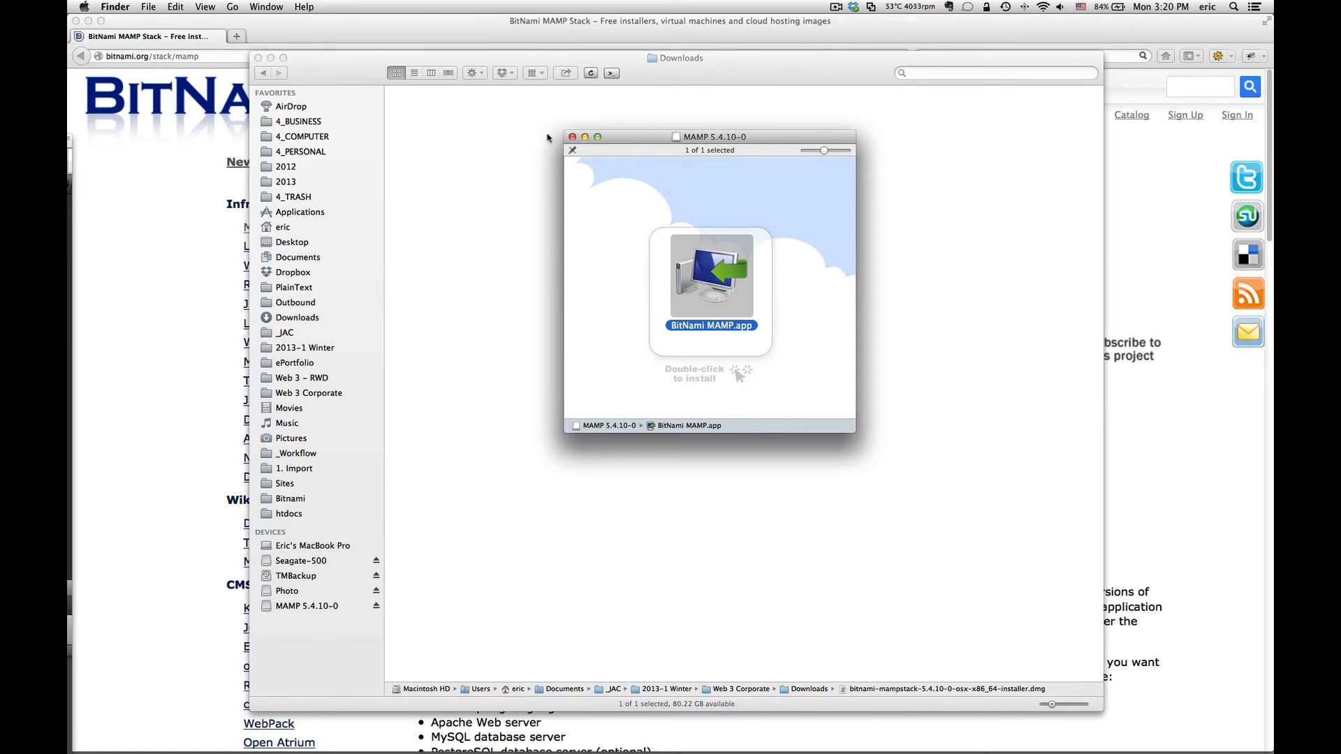
click(572, 137)
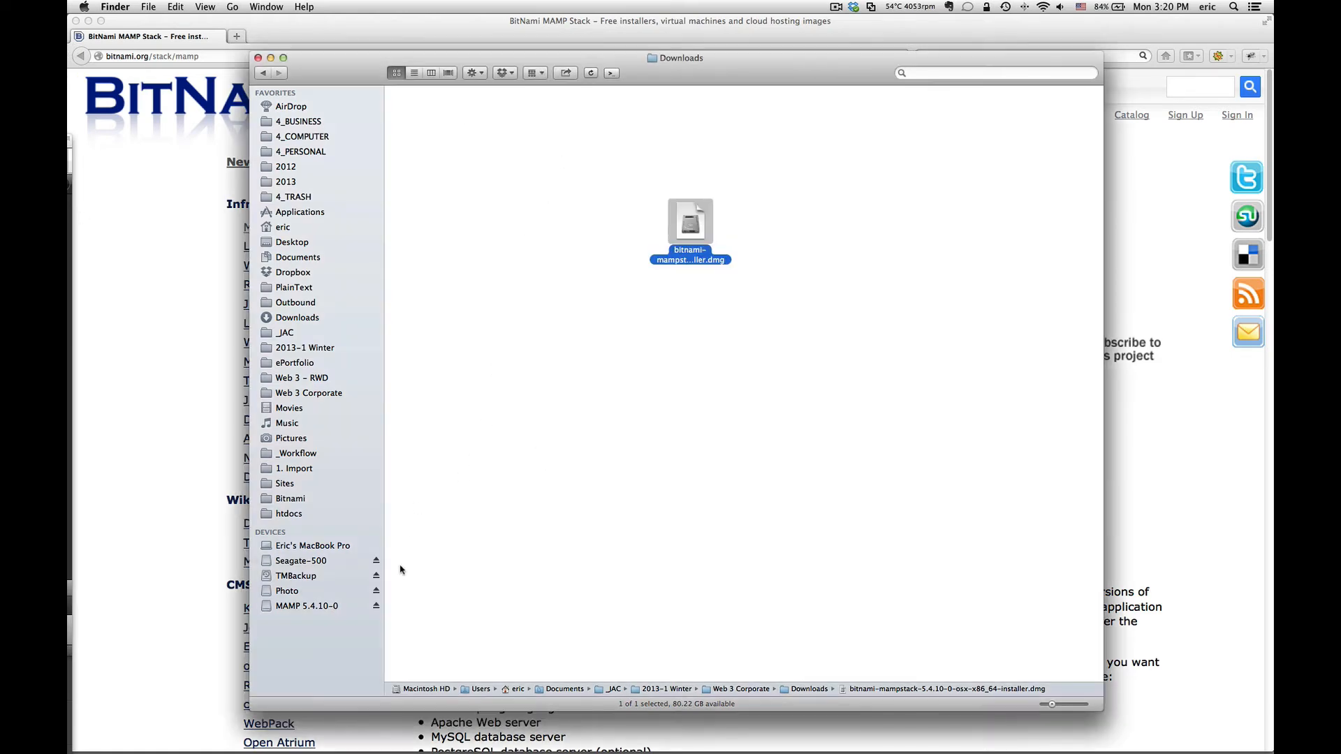
click(376, 606)
Step: Close the Downloads window and go up from apache2 to the Bitnami folder in Sites
click(258, 58)
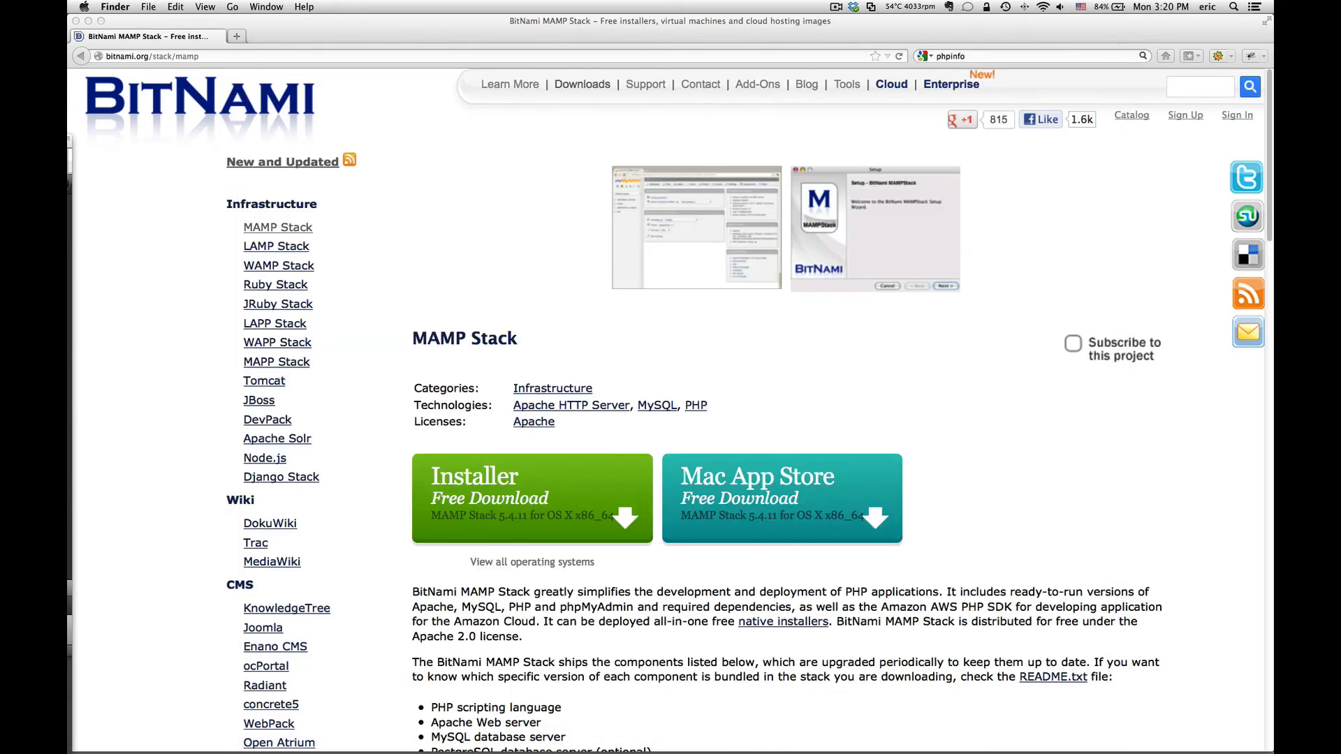
drag(67, 230, 776, 53)
right_click(699, 57)
click(690, 67)
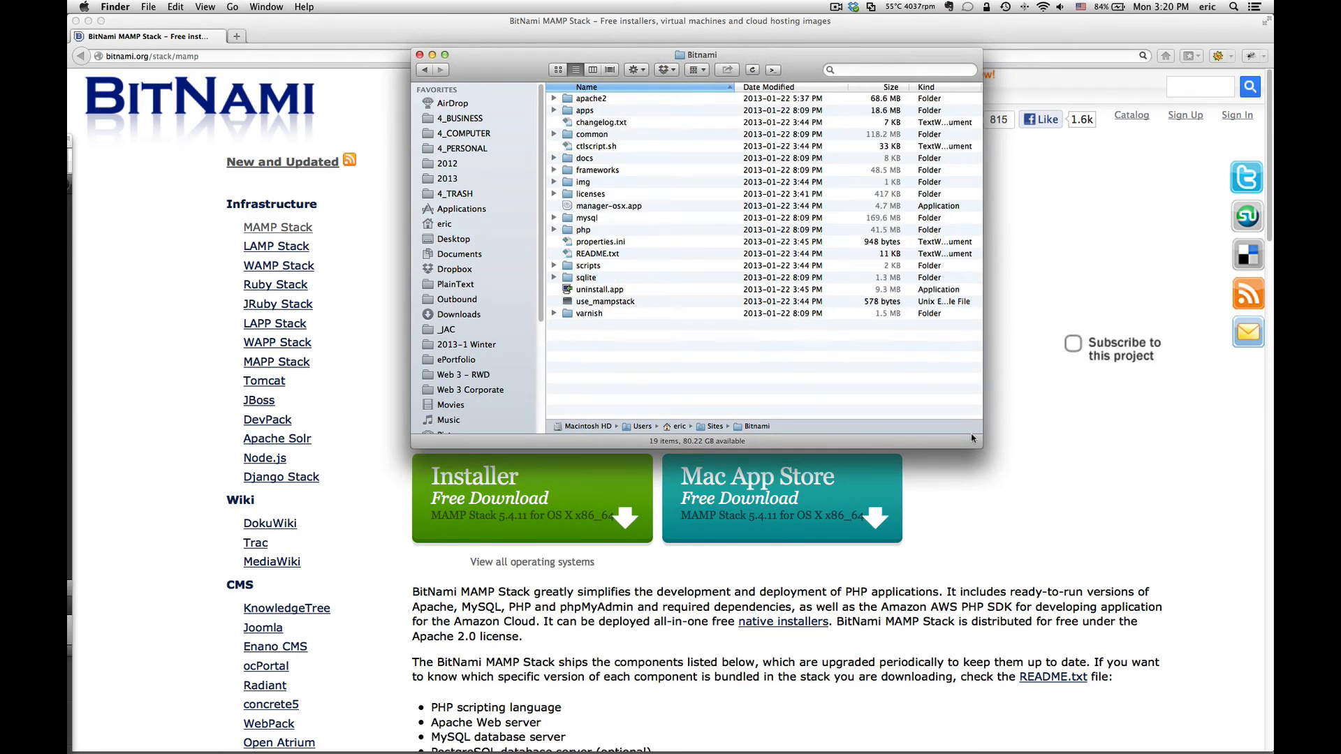
Step: Resize the Bitnami folder window larger and shift it left to show all 19 items
drag(981, 443, 1073, 484)
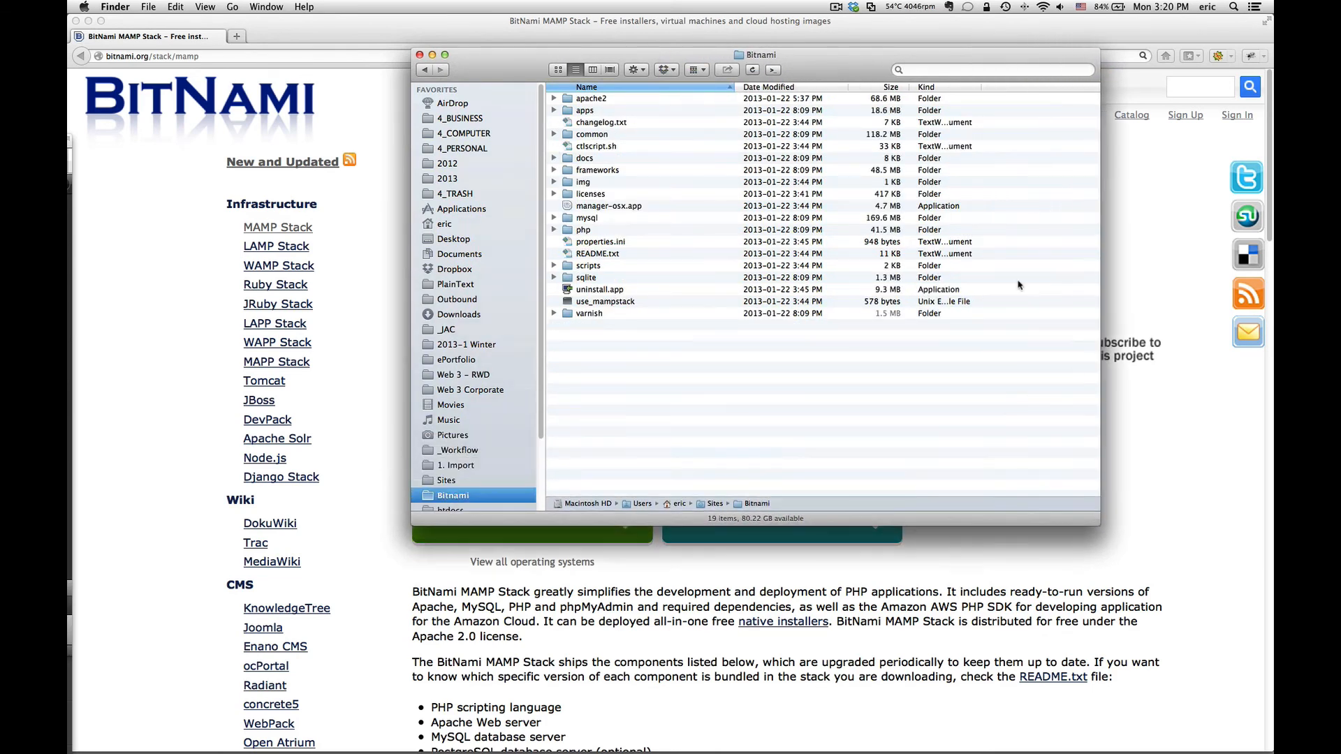
drag(840, 68, 759, 73)
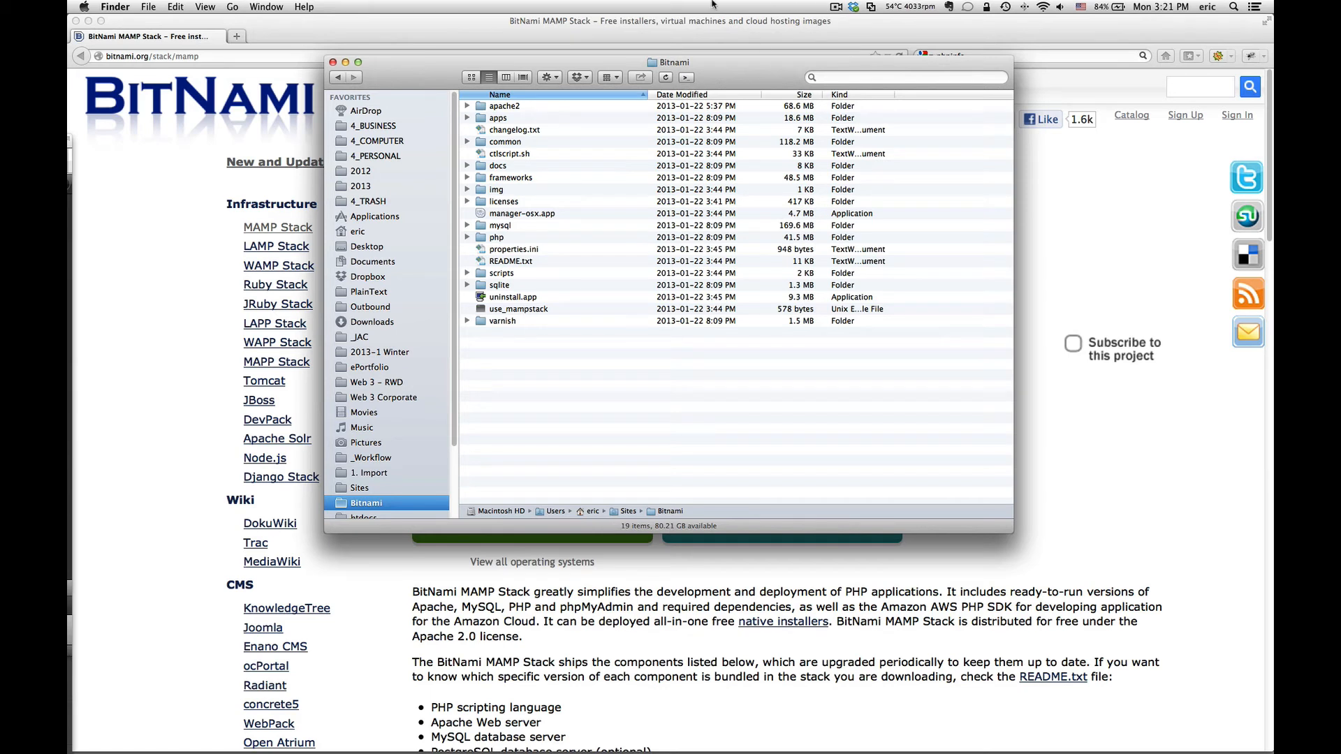
click(506, 107)
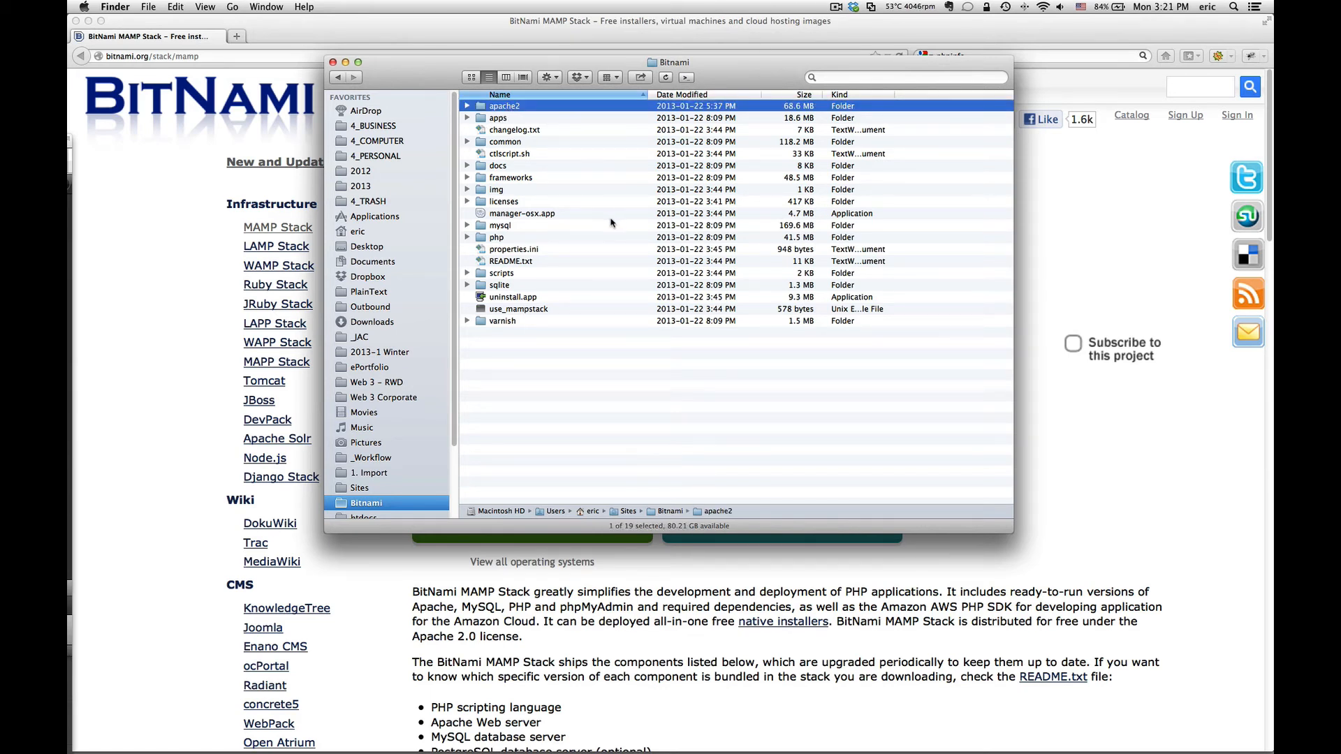
click(467, 106)
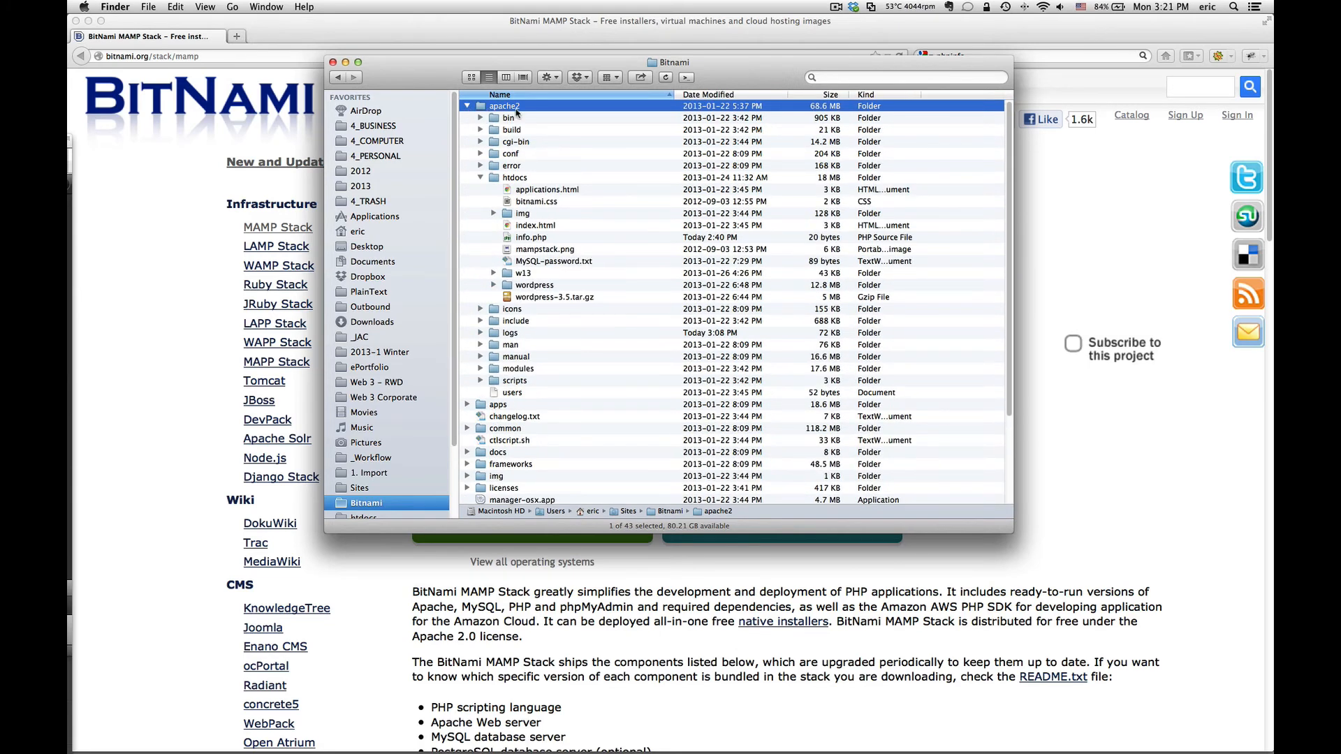
click(480, 177)
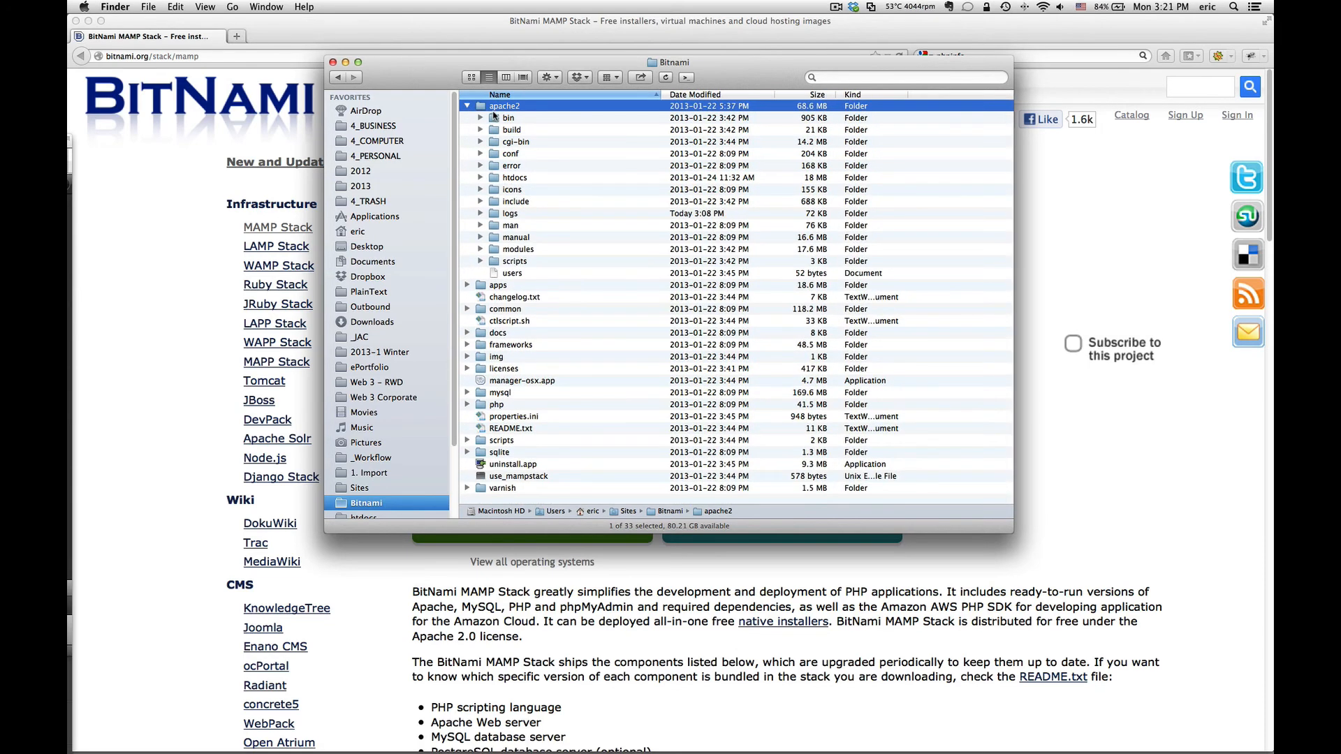
click(467, 107)
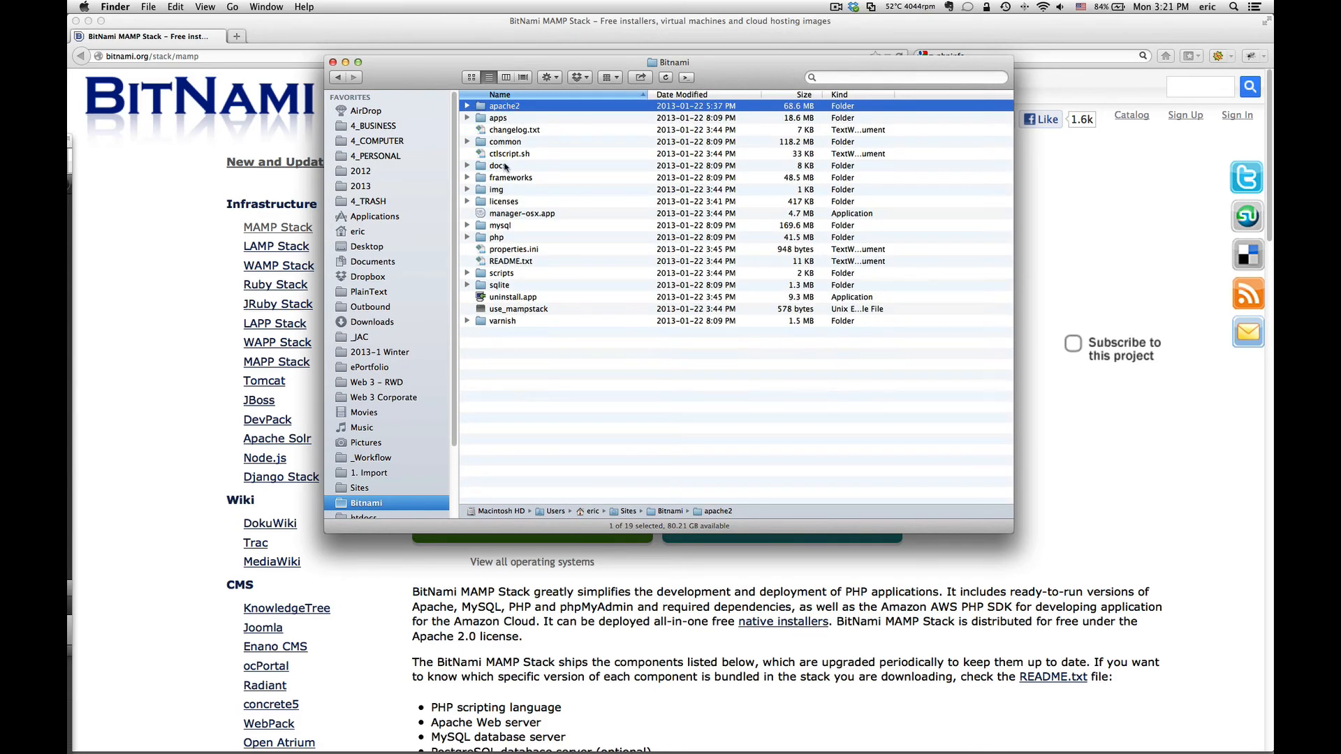
click(467, 177)
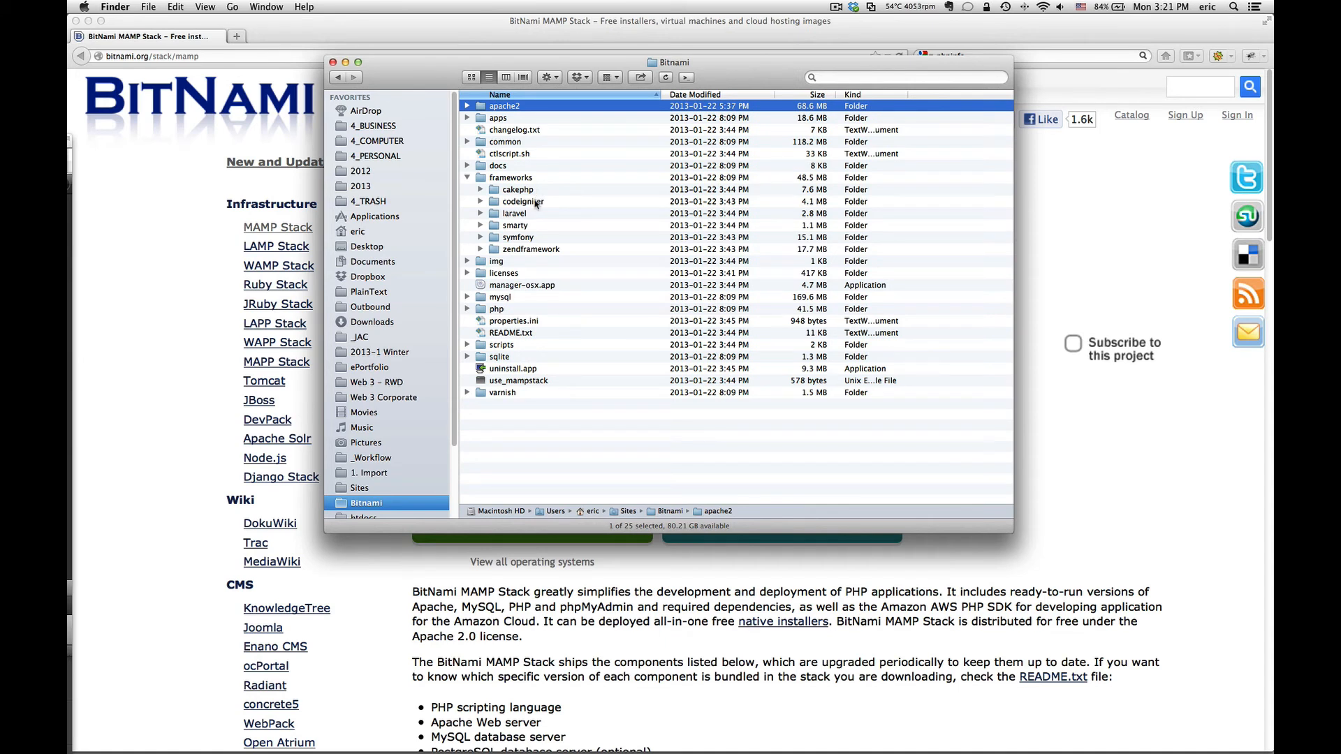
click(467, 177)
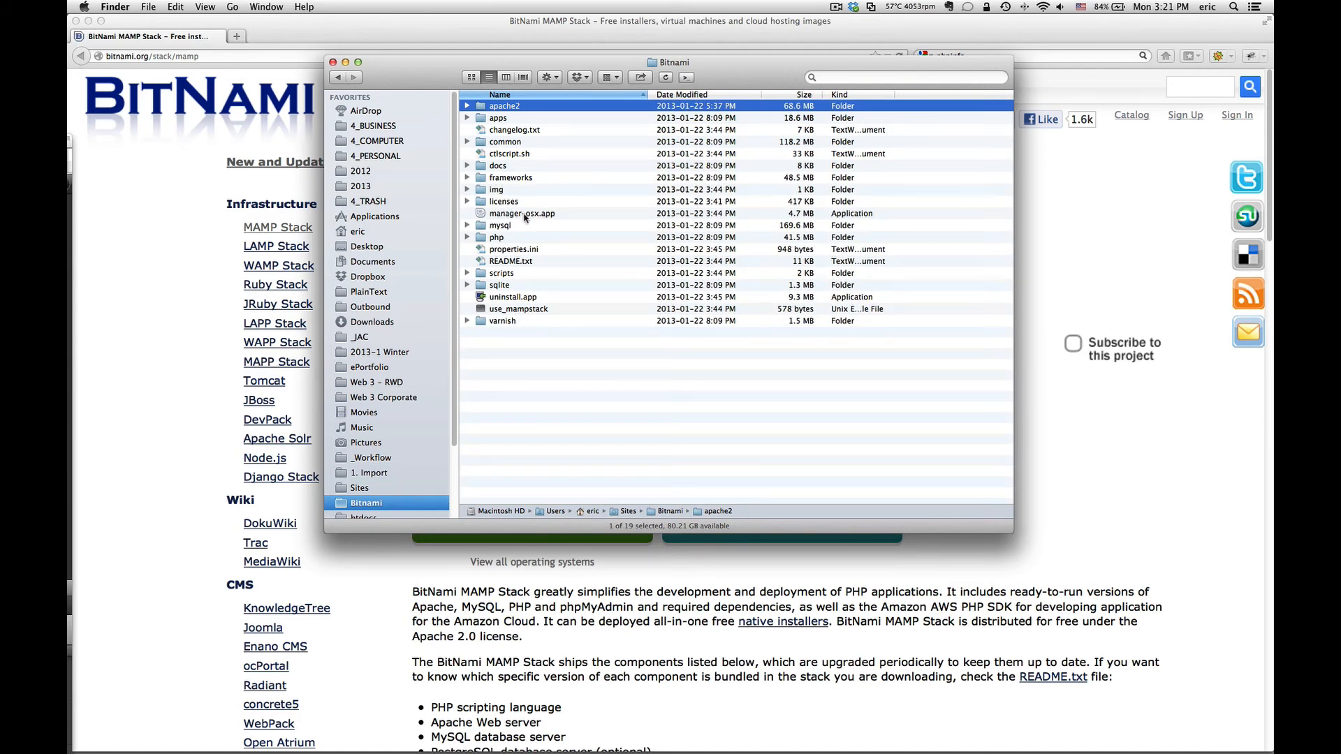
click(525, 214)
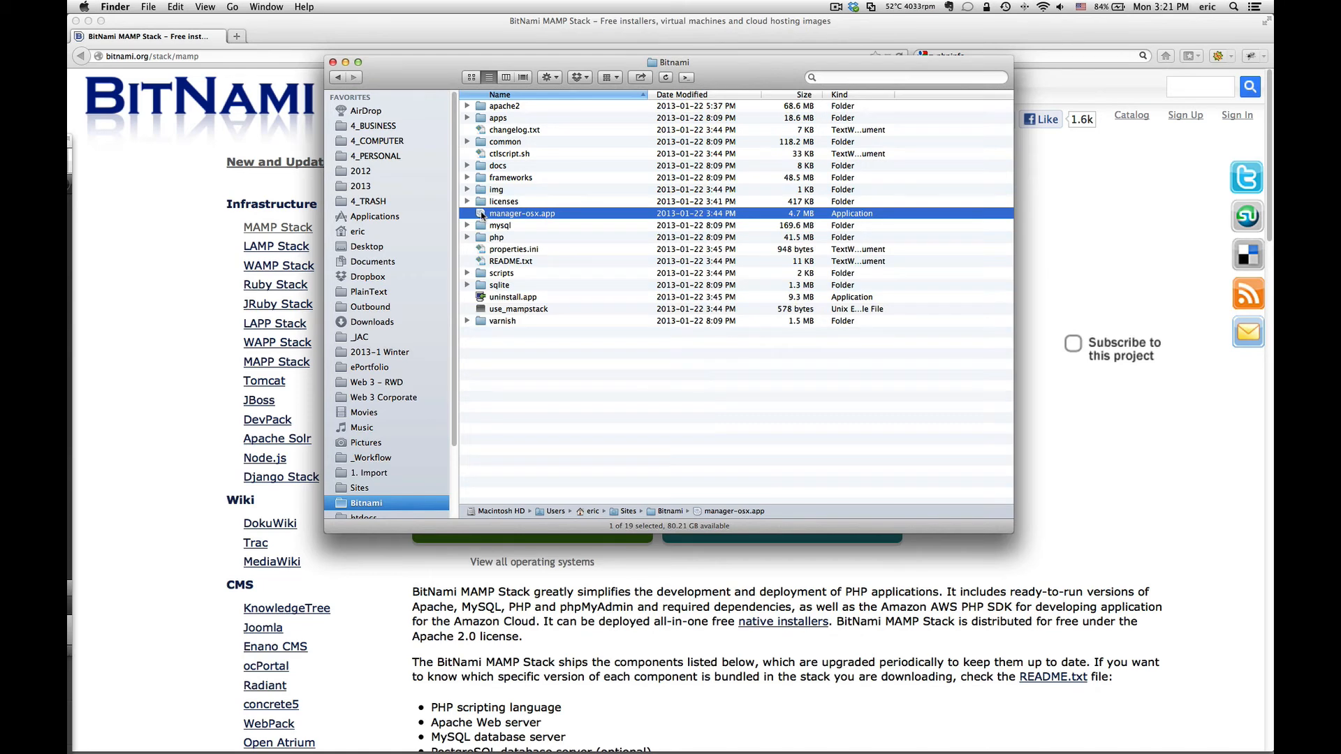
Step: Launch manager-osx.app and move the BitNami Application Manager window down and left
double_click(483, 213)
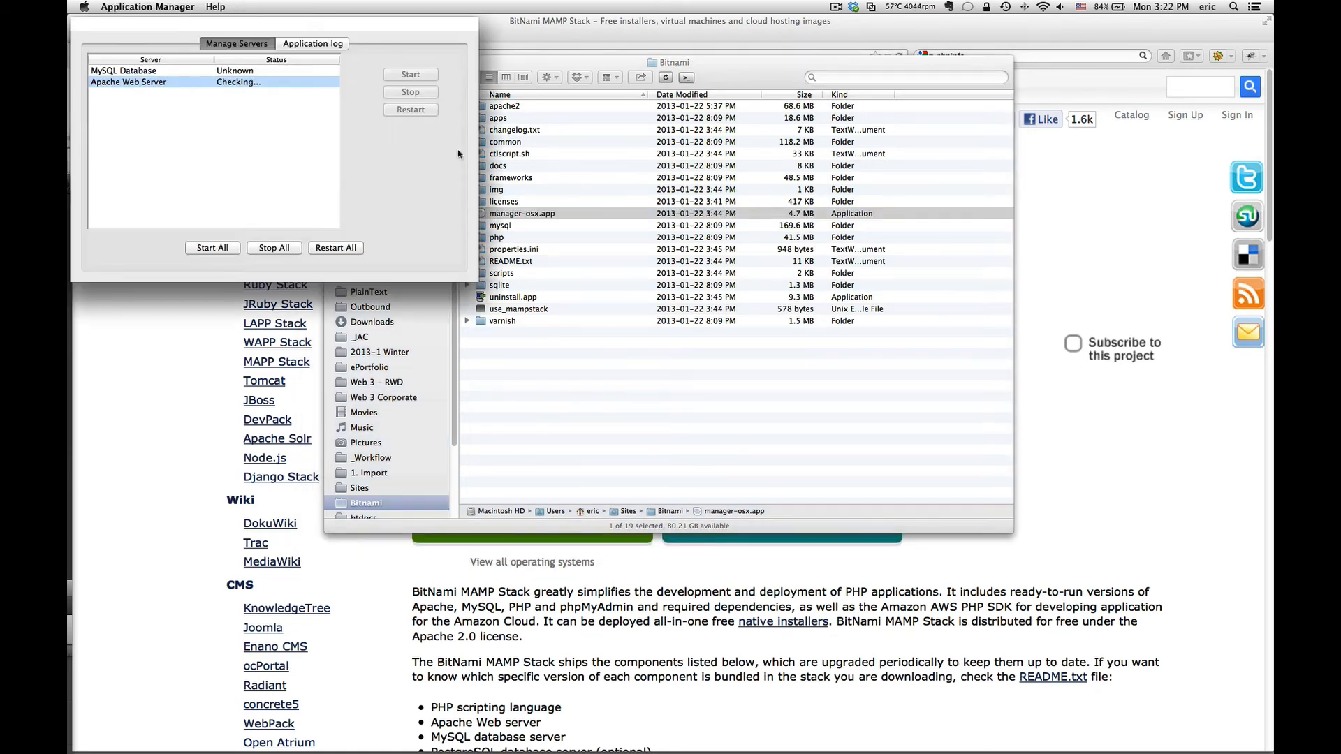
drag(308, 28, 439, 133)
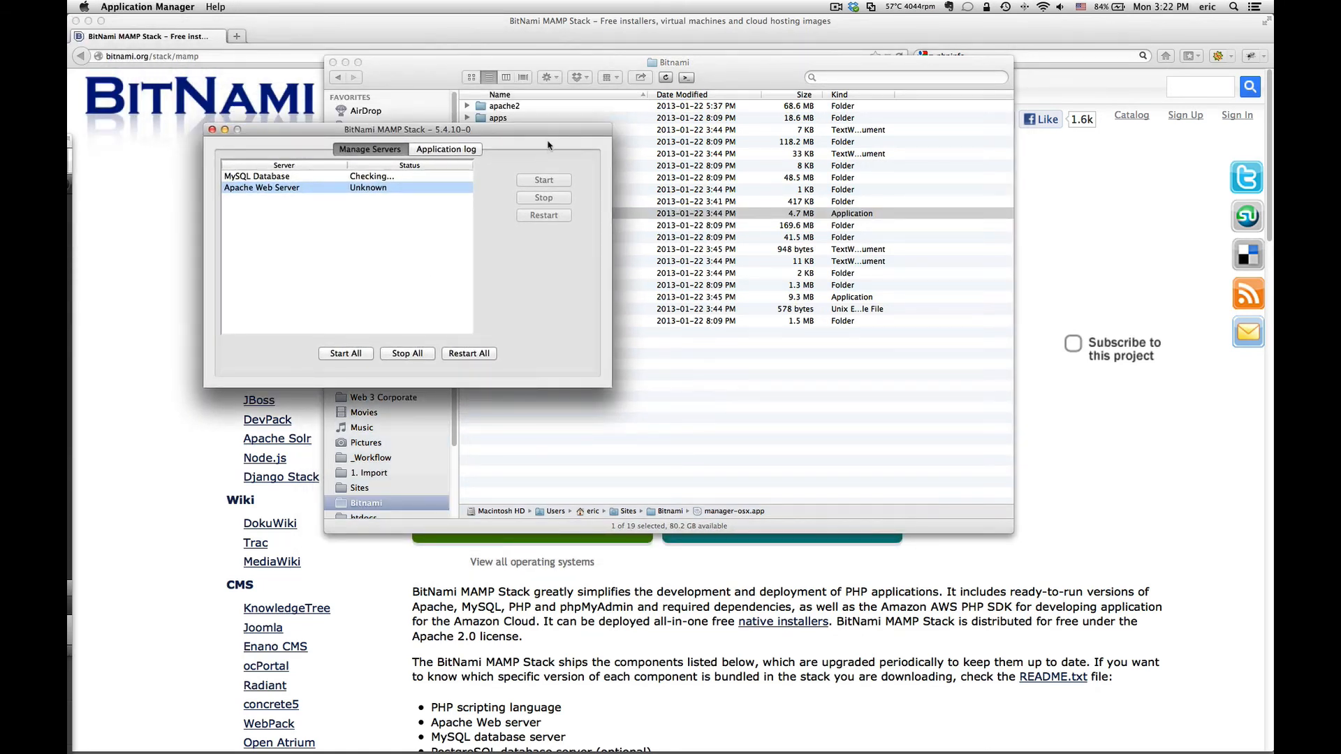
drag(548, 133, 487, 421)
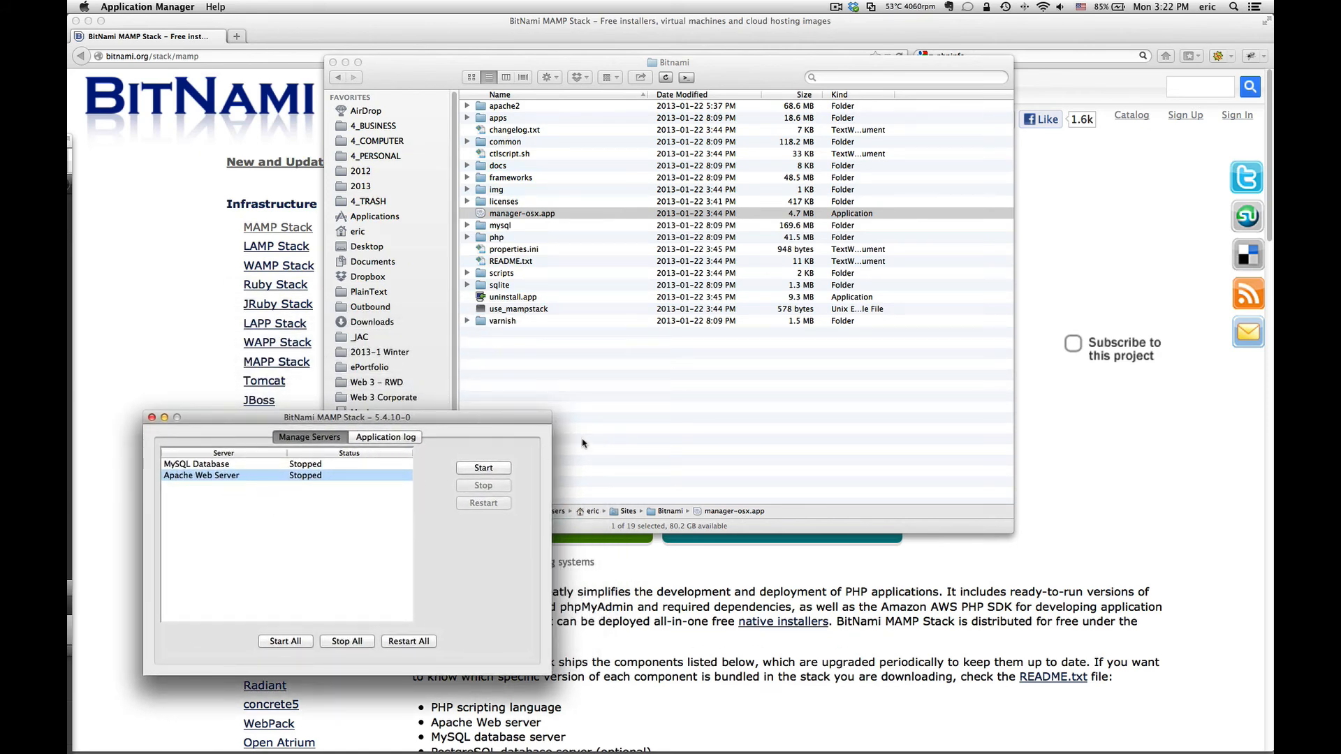
Step: In the Bitnami folder window, select the mysql and php folders, then clear the selection
click(525, 213)
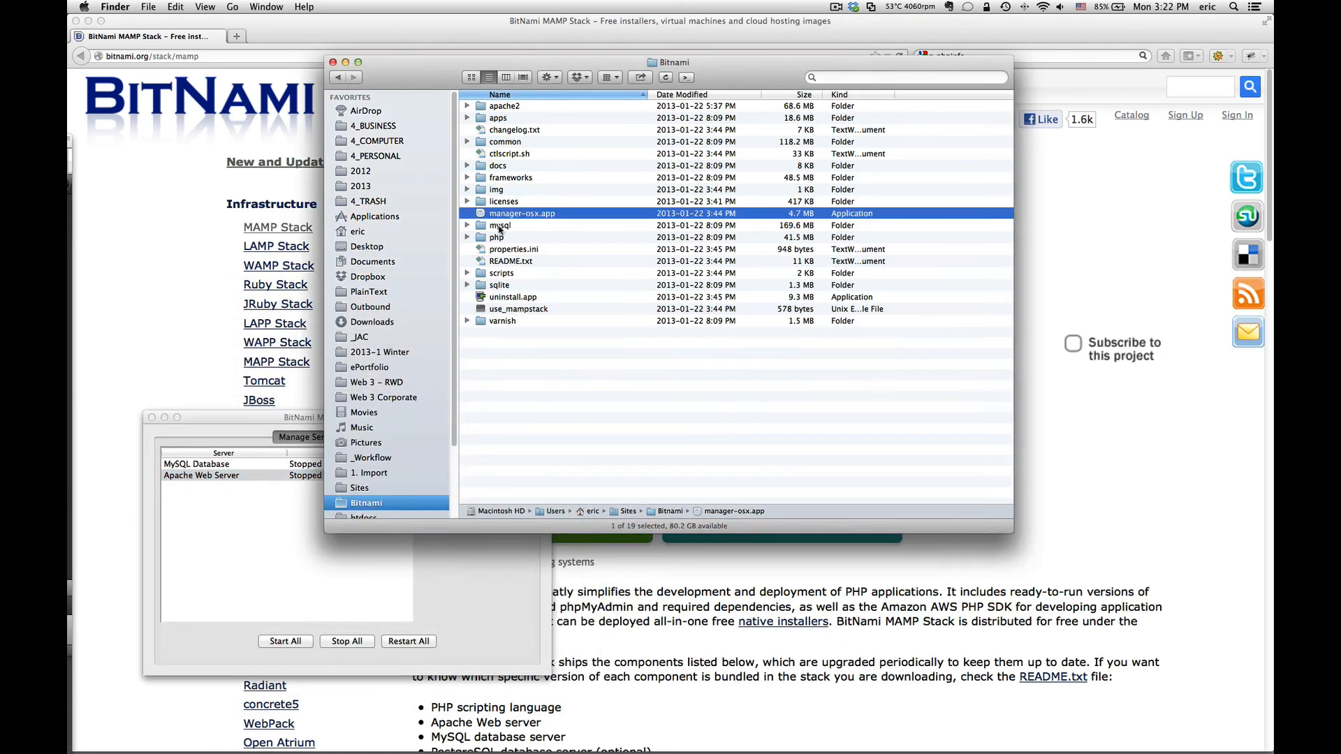
click(499, 227)
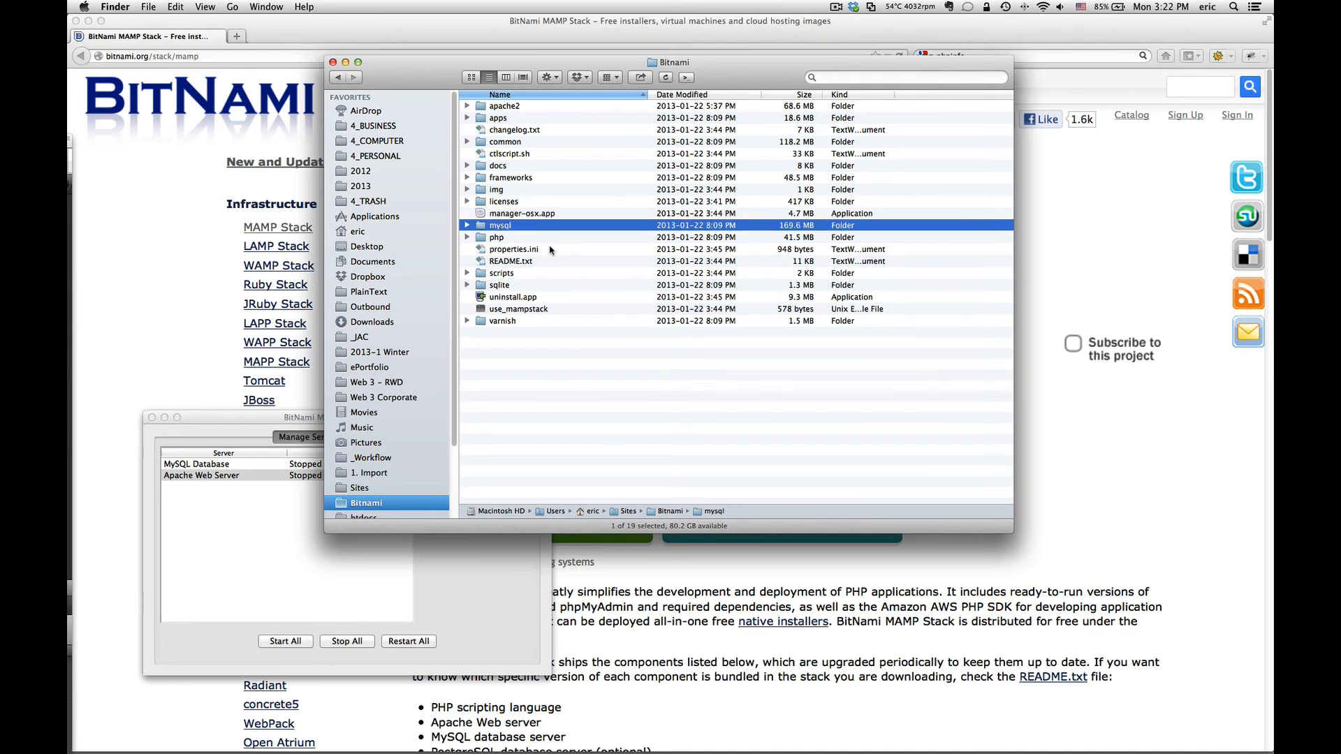
click(502, 239)
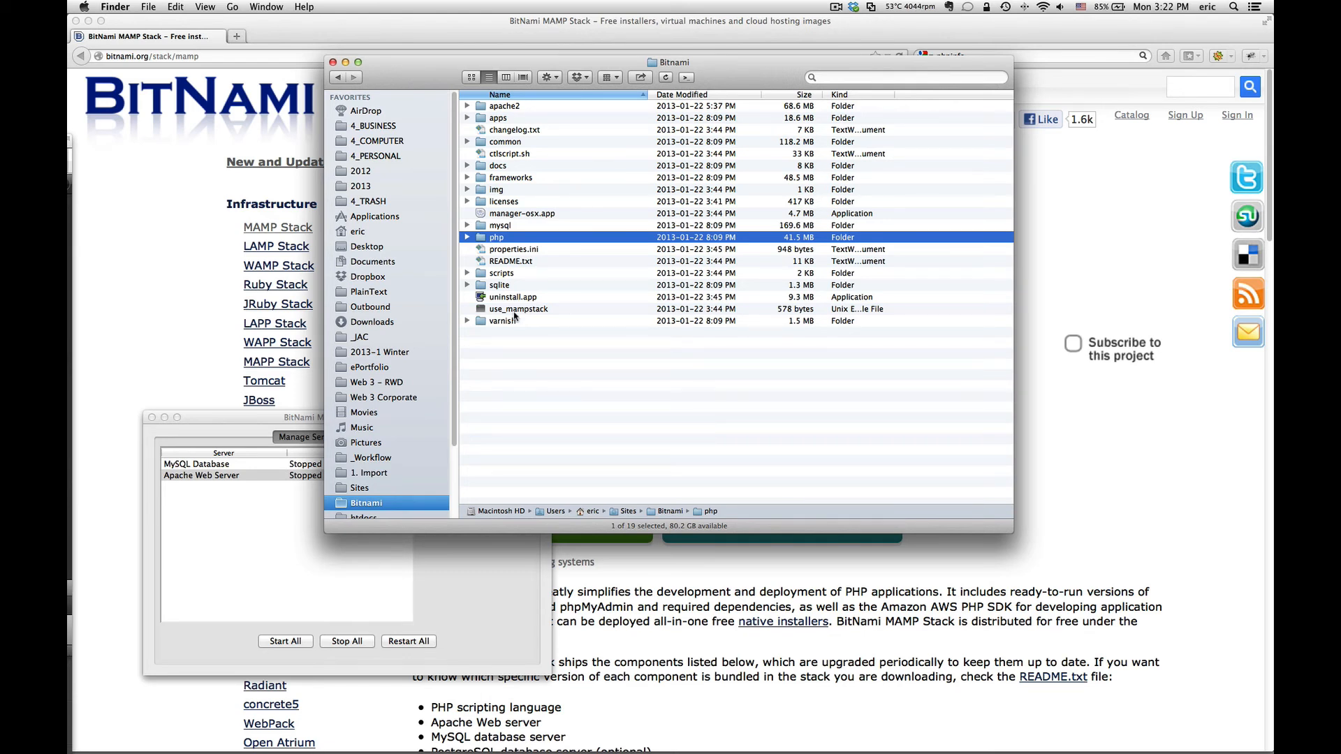
click(548, 359)
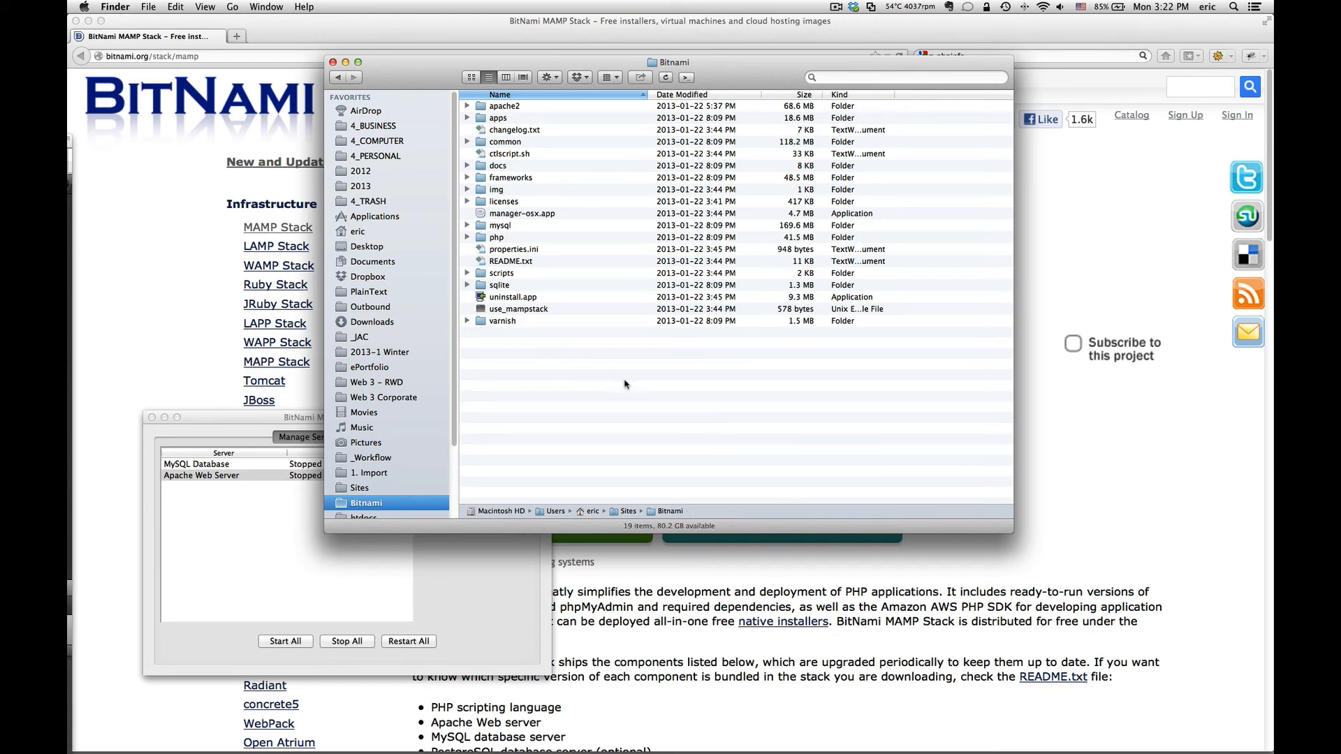
drag(625, 383, 537, 383)
Step: Expand apache2 and htdocs to reveal info.php, then bring the server manager forward and move it up
click(467, 107)
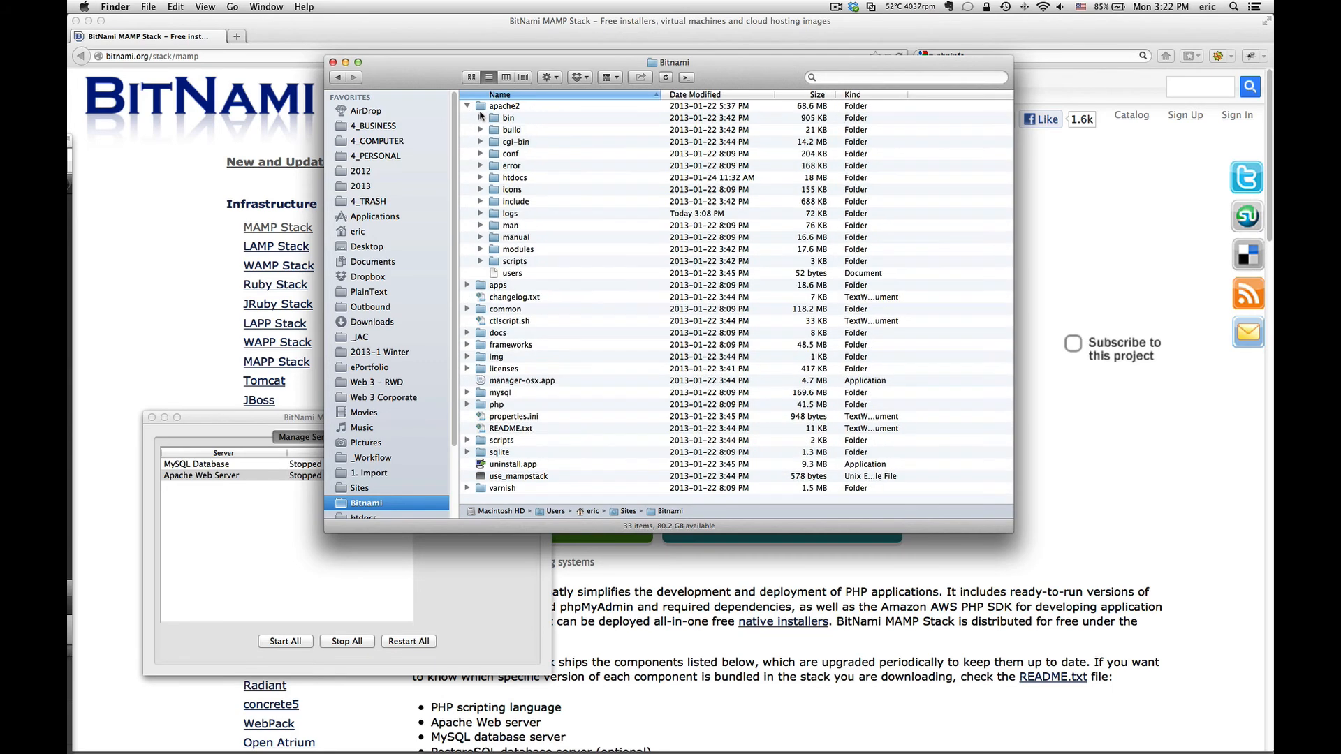
click(480, 177)
click(520, 181)
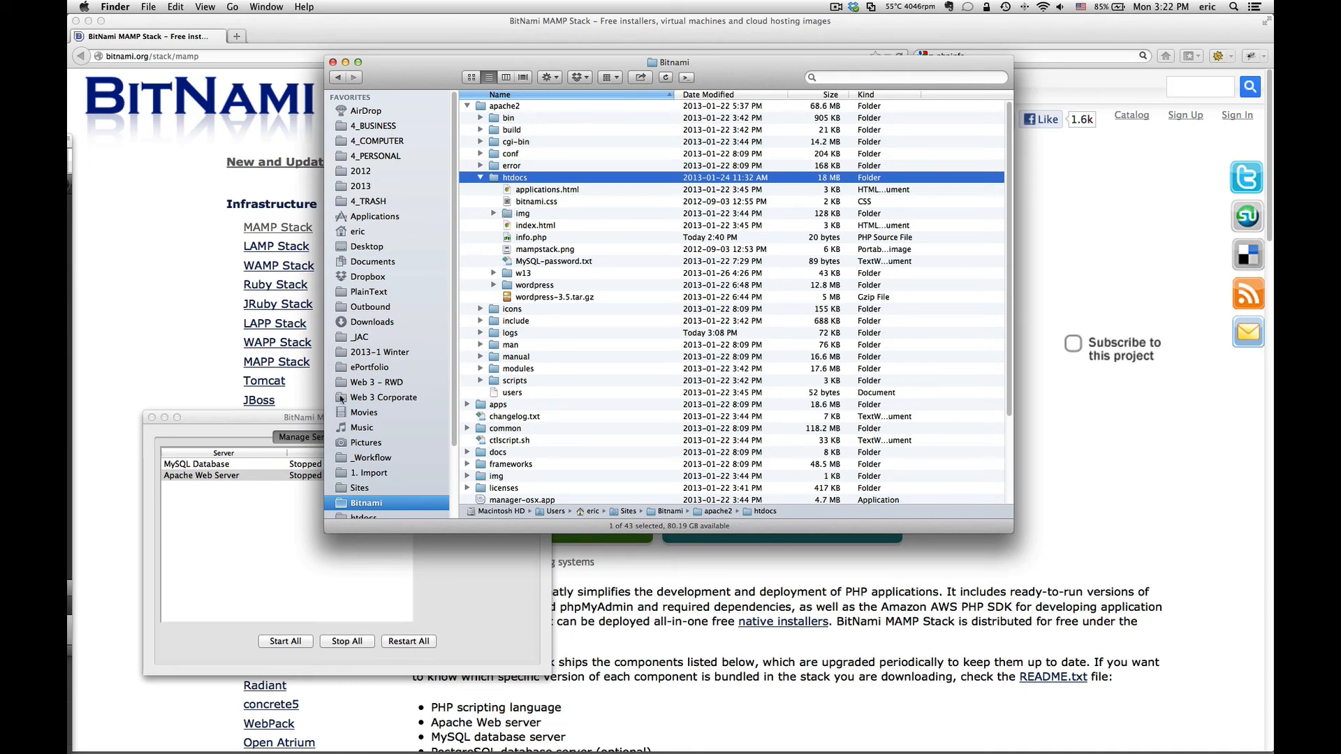
click(244, 417)
drag(260, 420, 313, 224)
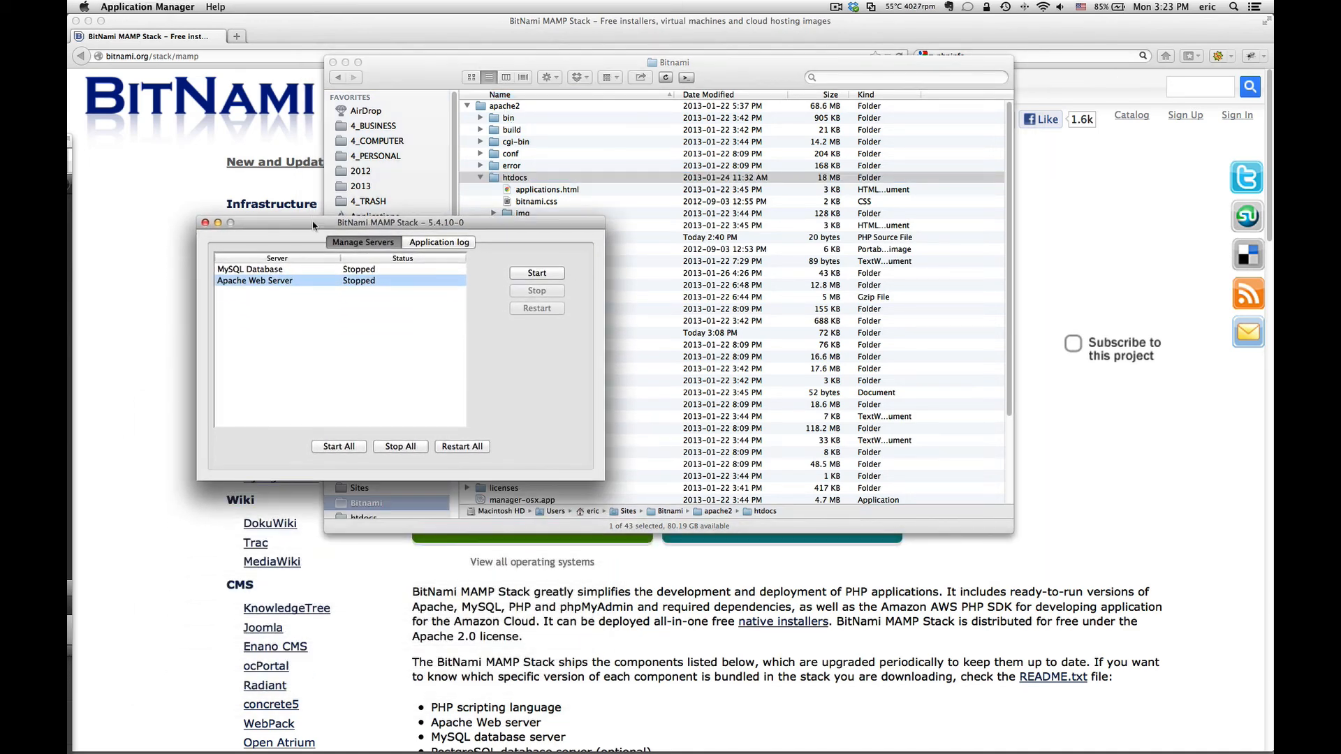
Step: Start the Apache Web Server, then Quick Look info.php in htdocs to check its phpinfo call
click(546, 272)
click(572, 68)
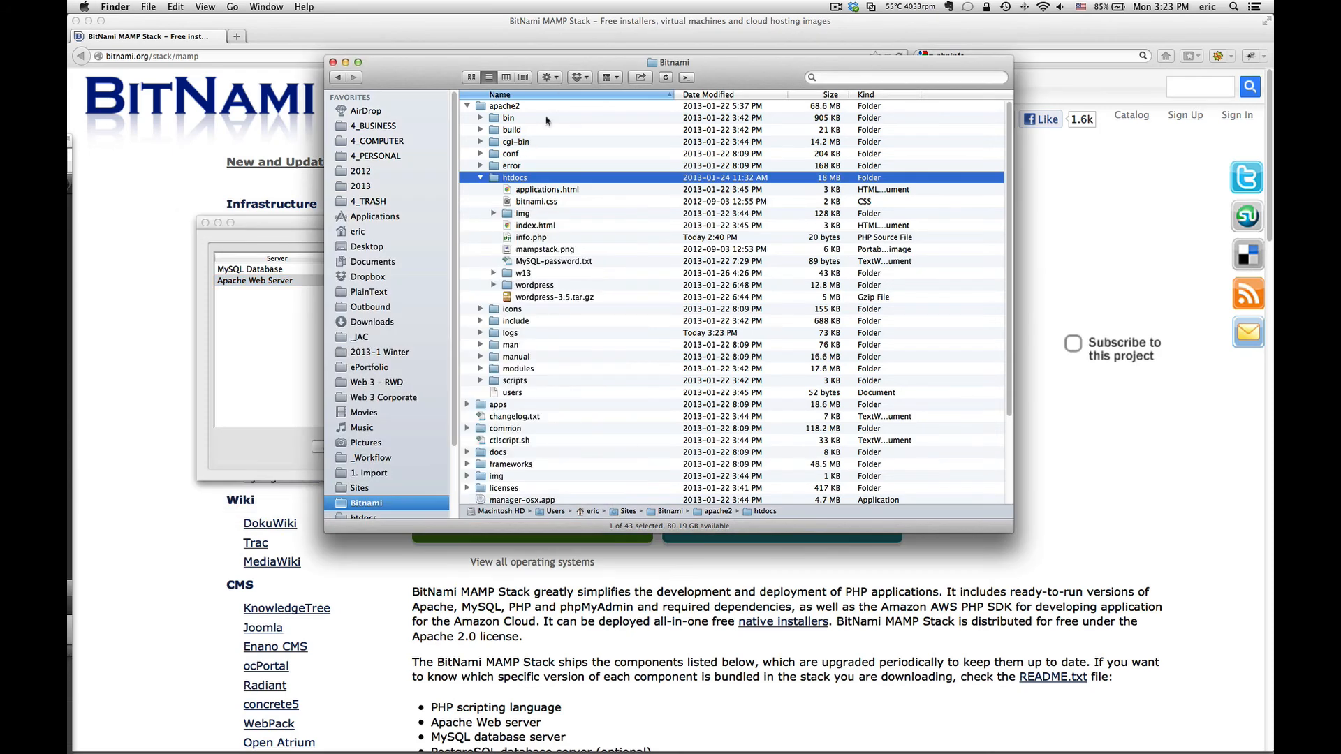
click(542, 241)
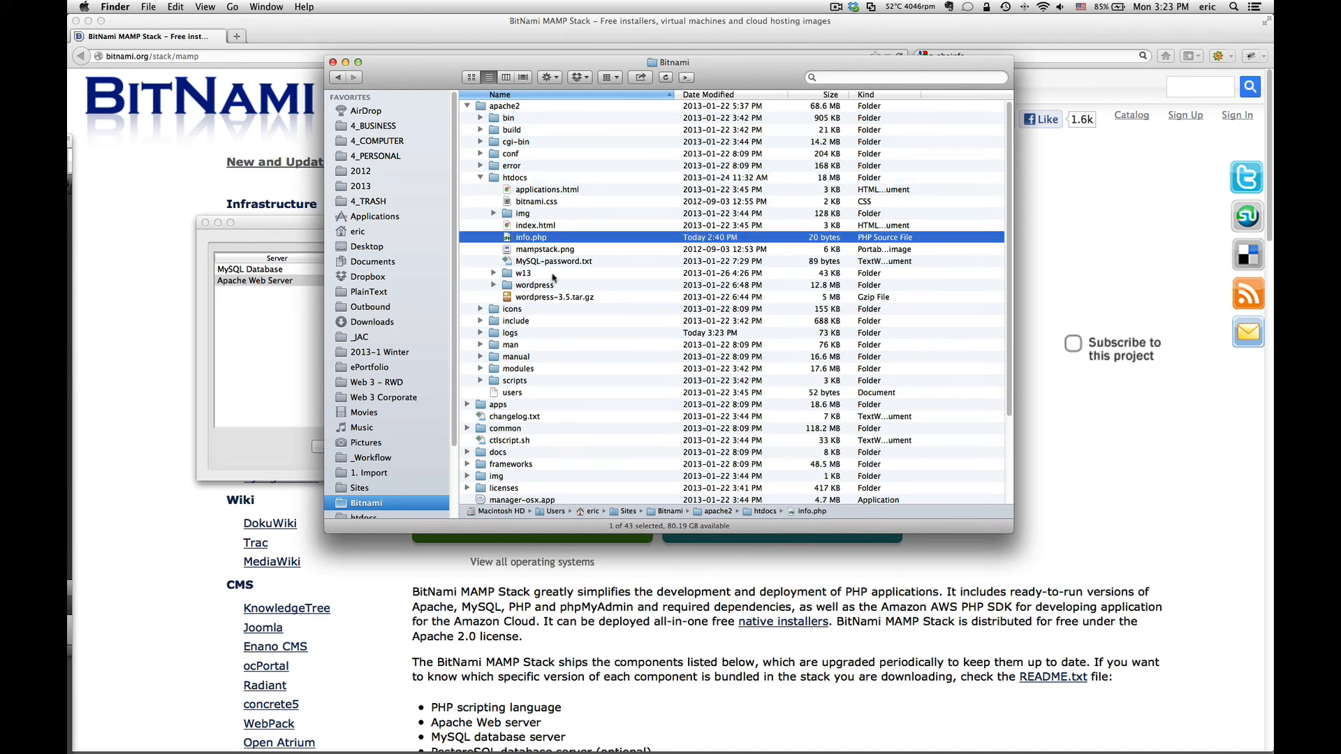
key(space)
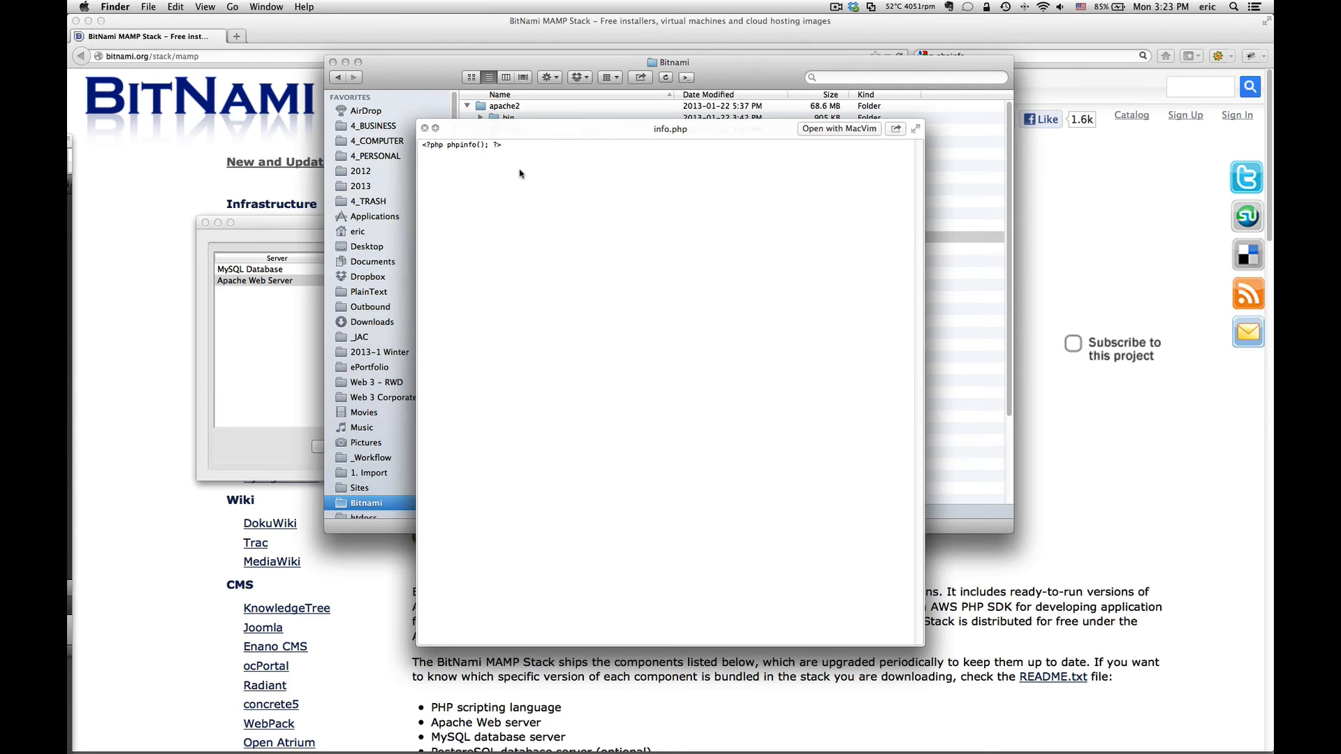
key(space)
Step: Bring Firefox forward and add a New Tab next to the BitNami MAMP Stack page
click(240, 40)
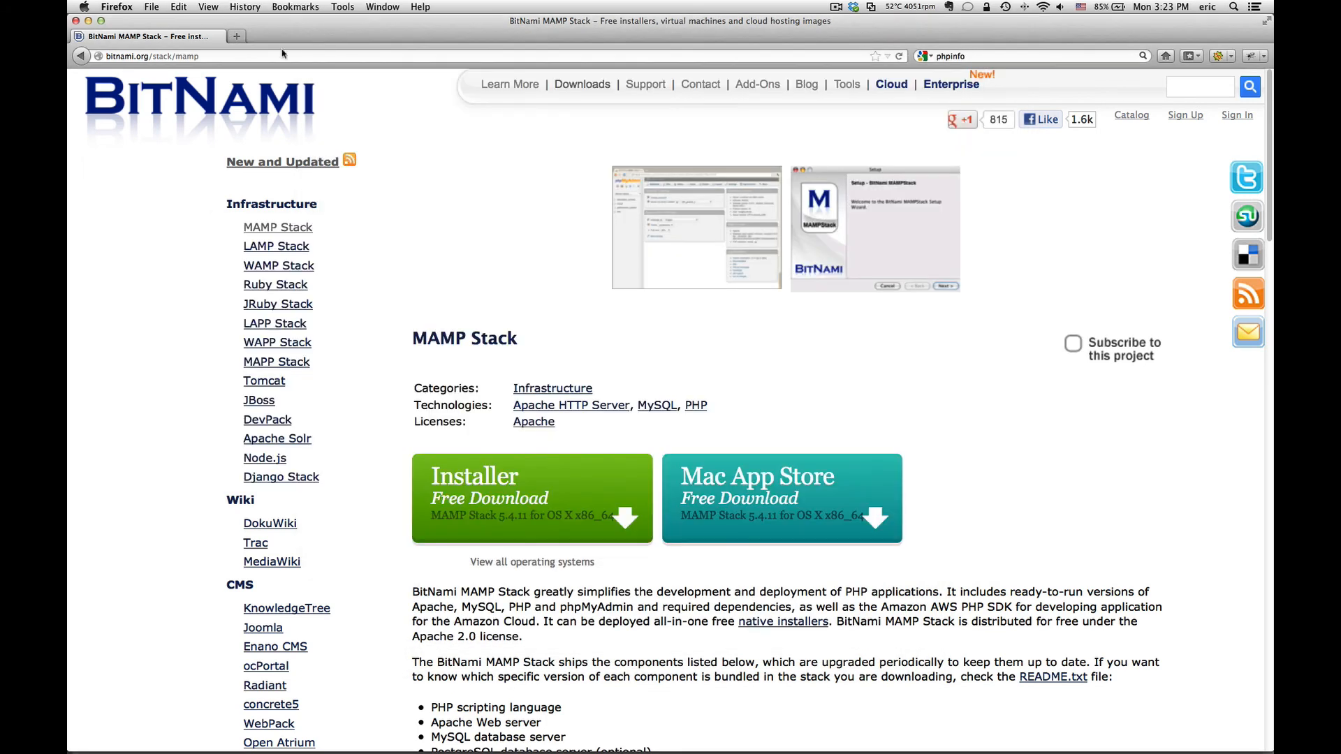
click(238, 38)
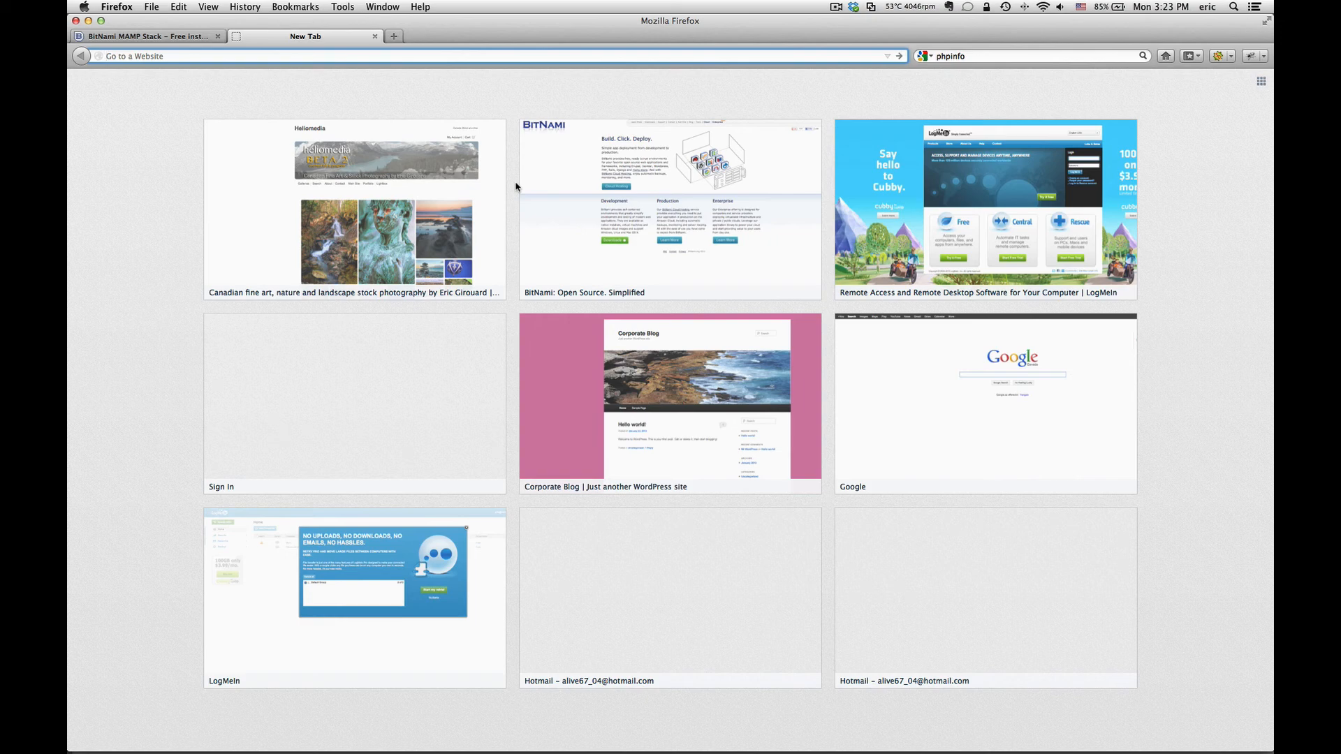
Step: Bring up Firefox's Open File dialog and enlarge it to show more folders
click(158, 8)
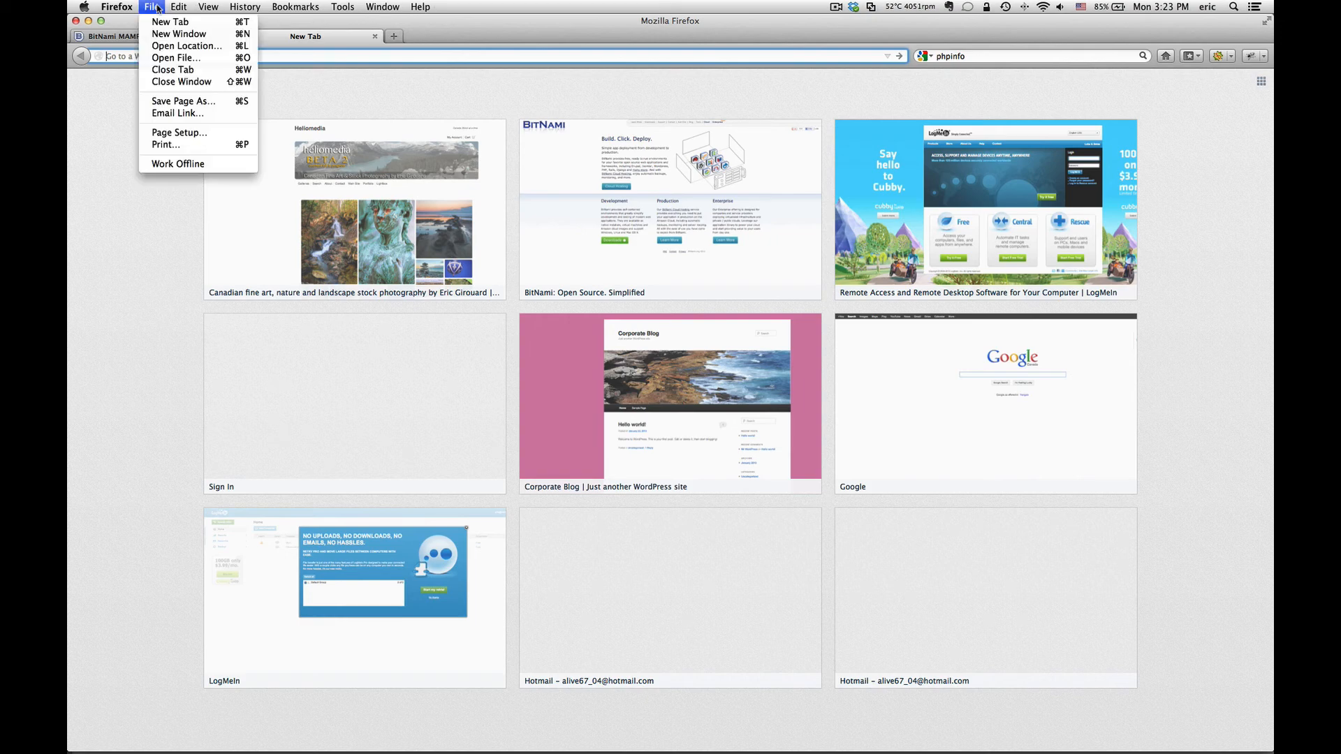
click(175, 58)
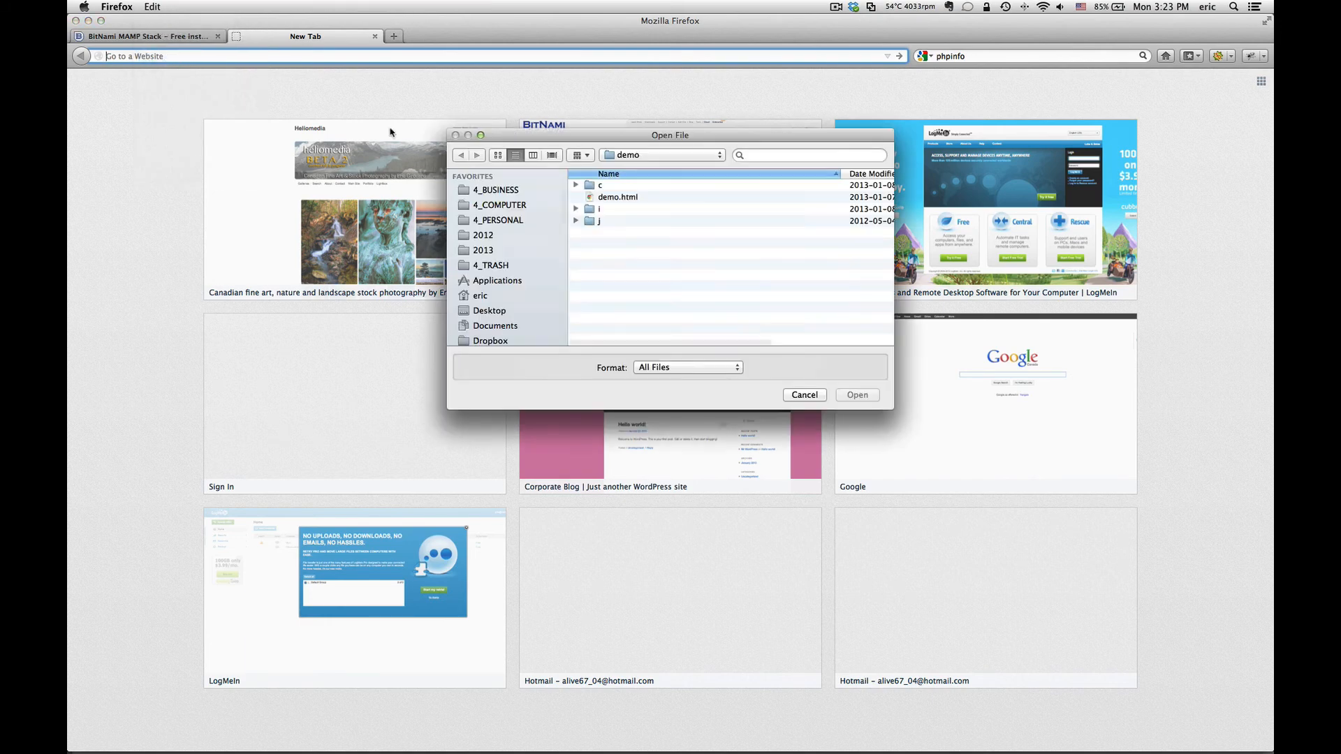
click(648, 156)
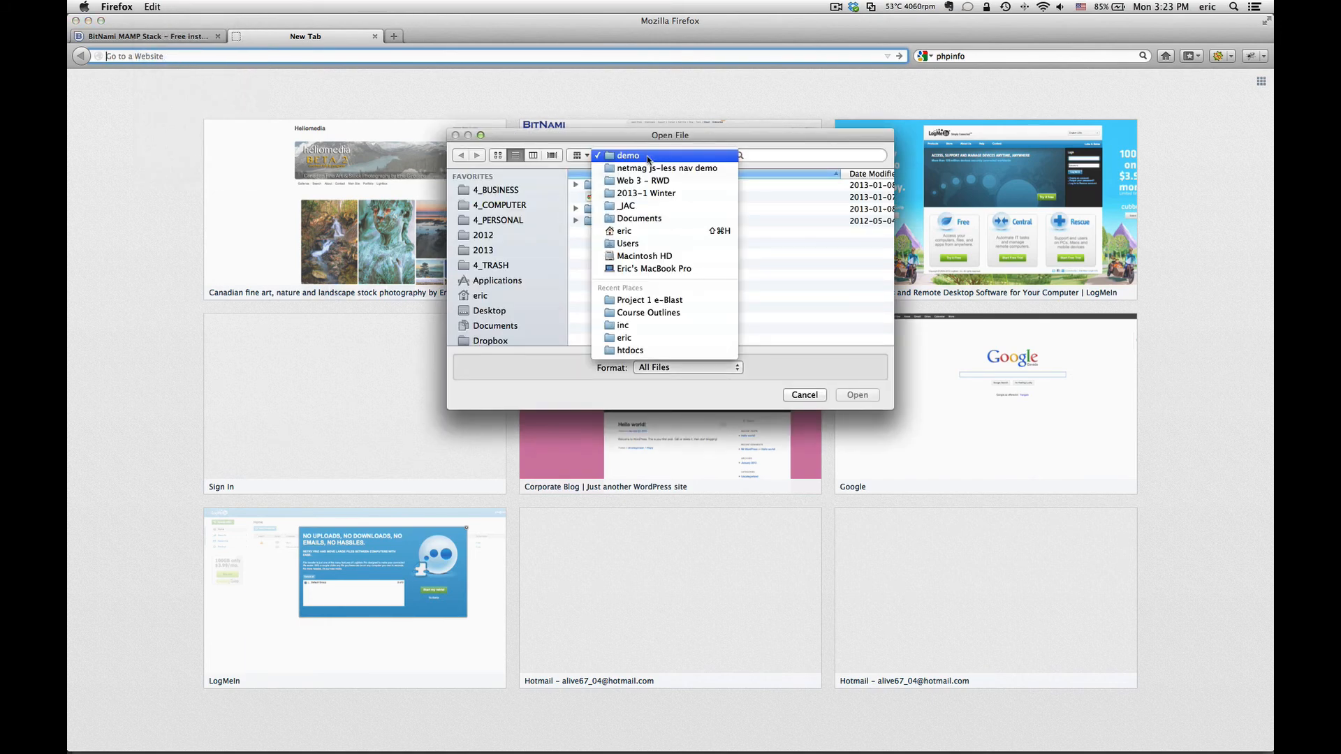
click(648, 156)
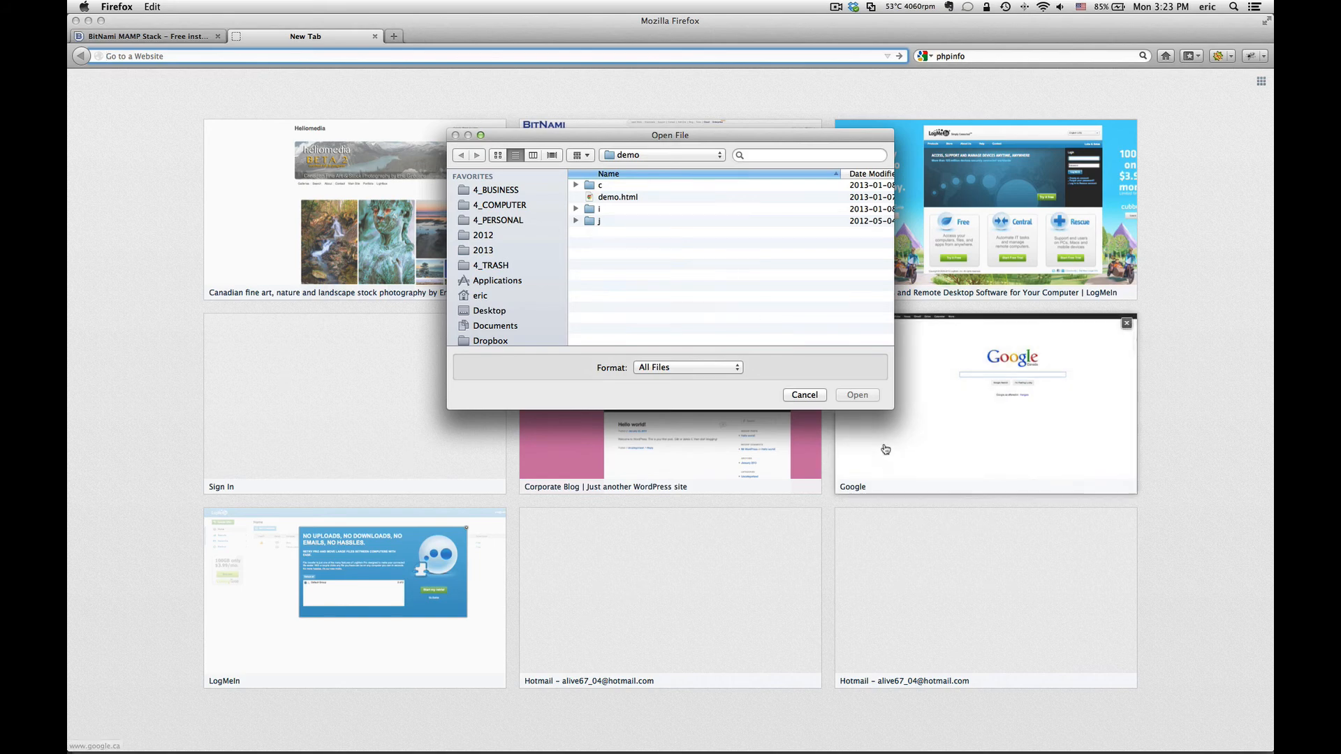
drag(887, 403, 961, 598)
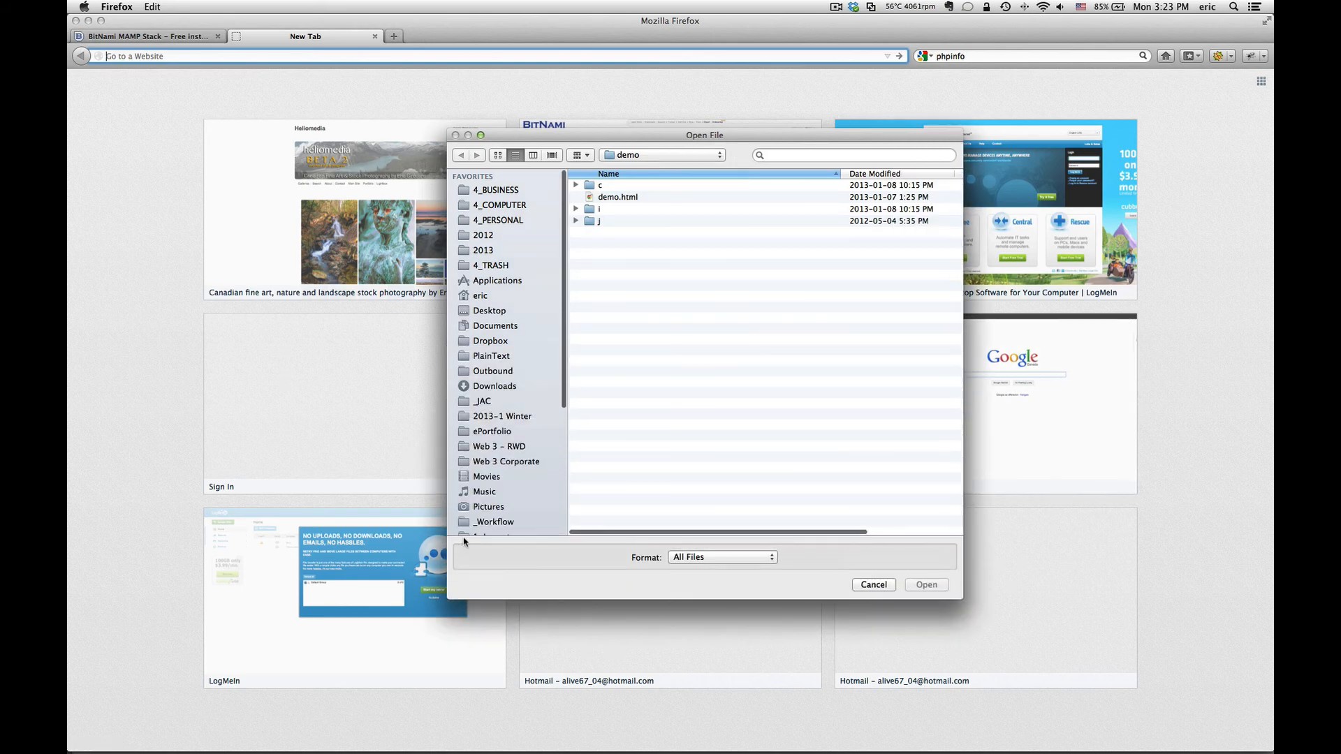
Step: Browse to Bitnami's apache2/htdocs folder and open info.php
scroll(507, 525, down, 5)
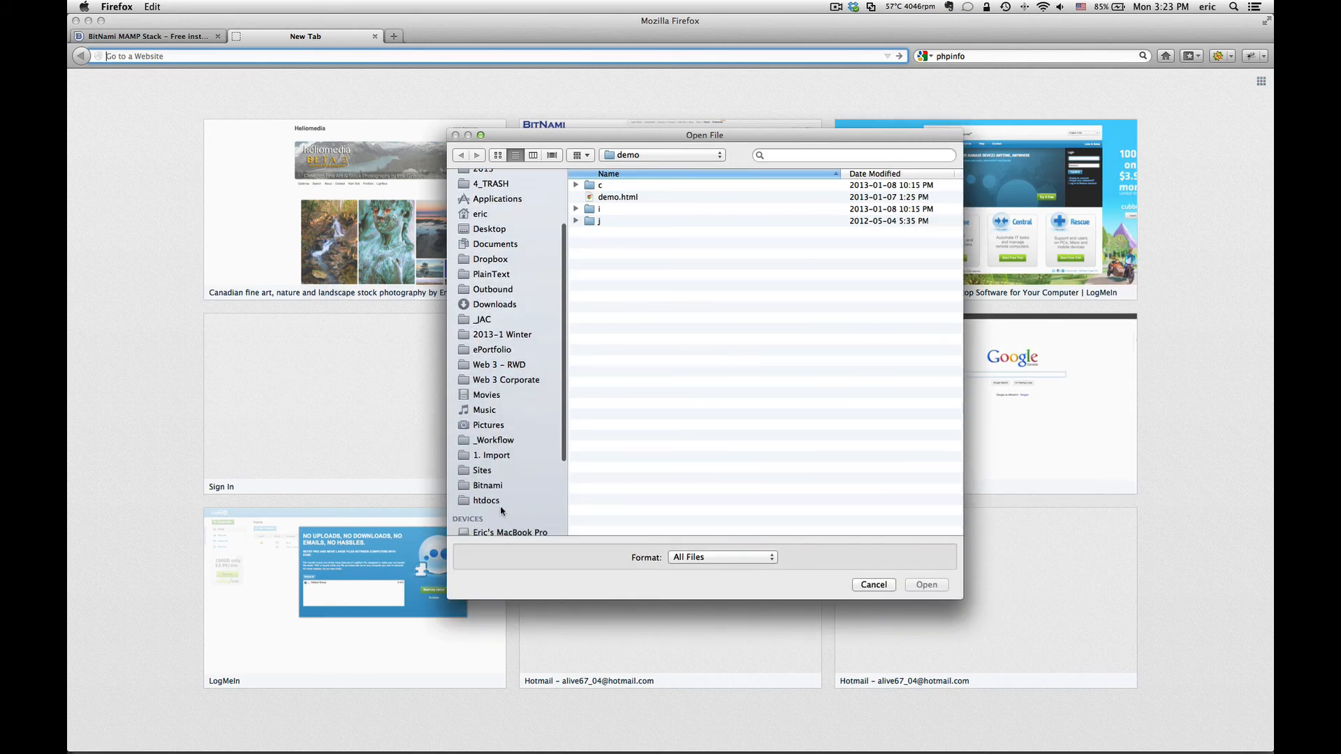
click(489, 480)
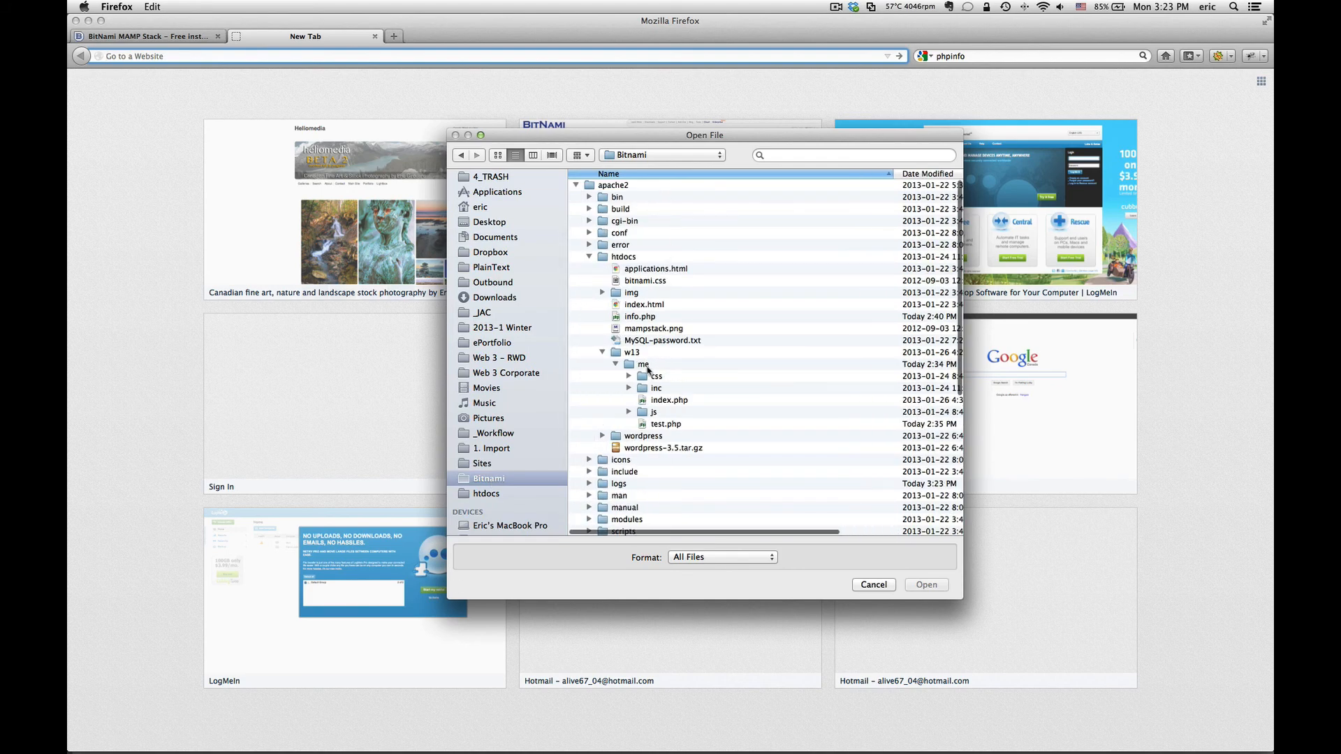
click(646, 321)
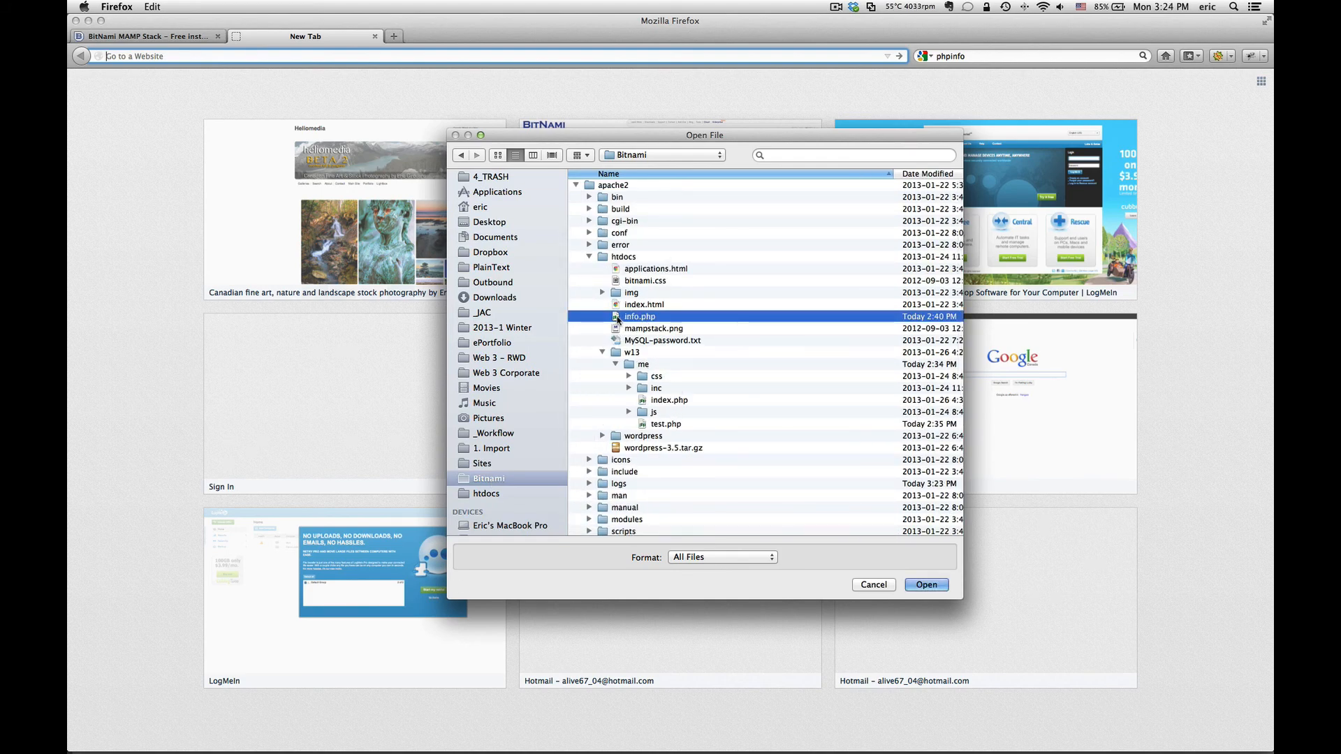
double_click(619, 319)
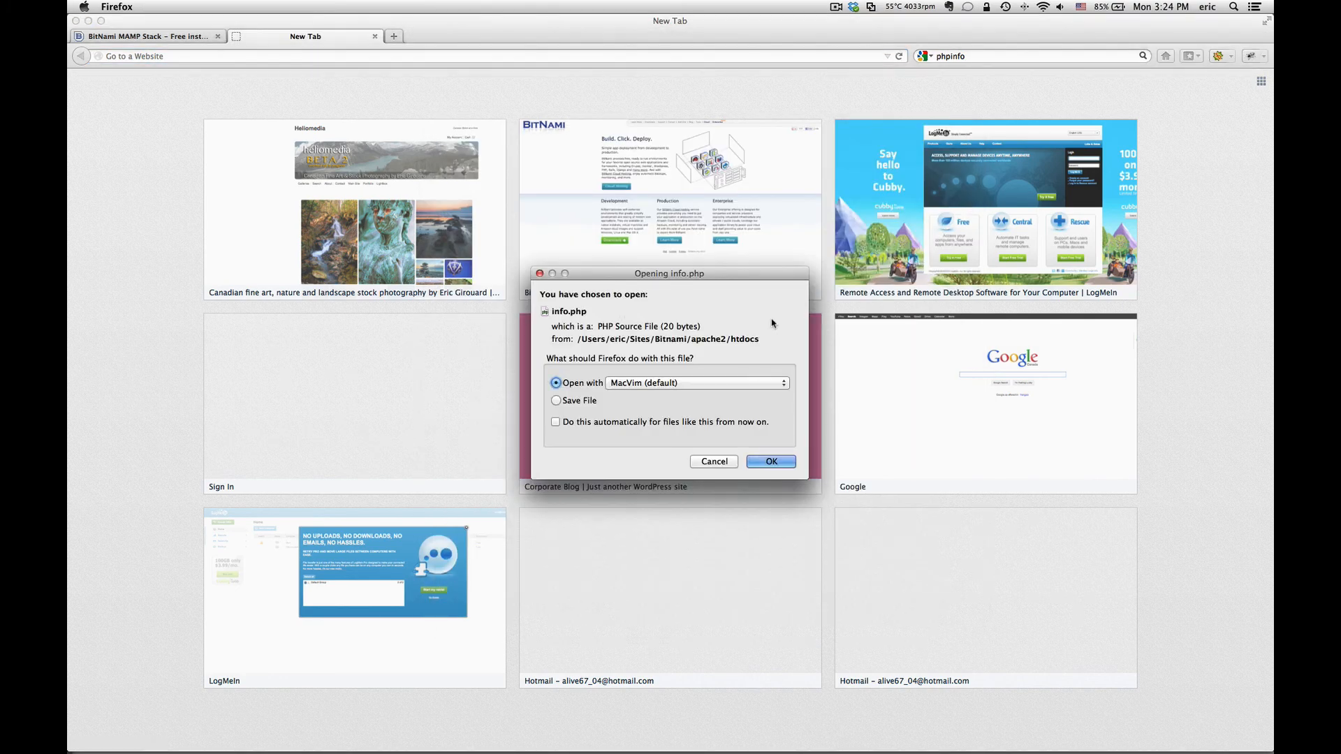
Step: Move the 'Opening info.php' prompt higher, then cancel it
drag(716, 277, 710, 93)
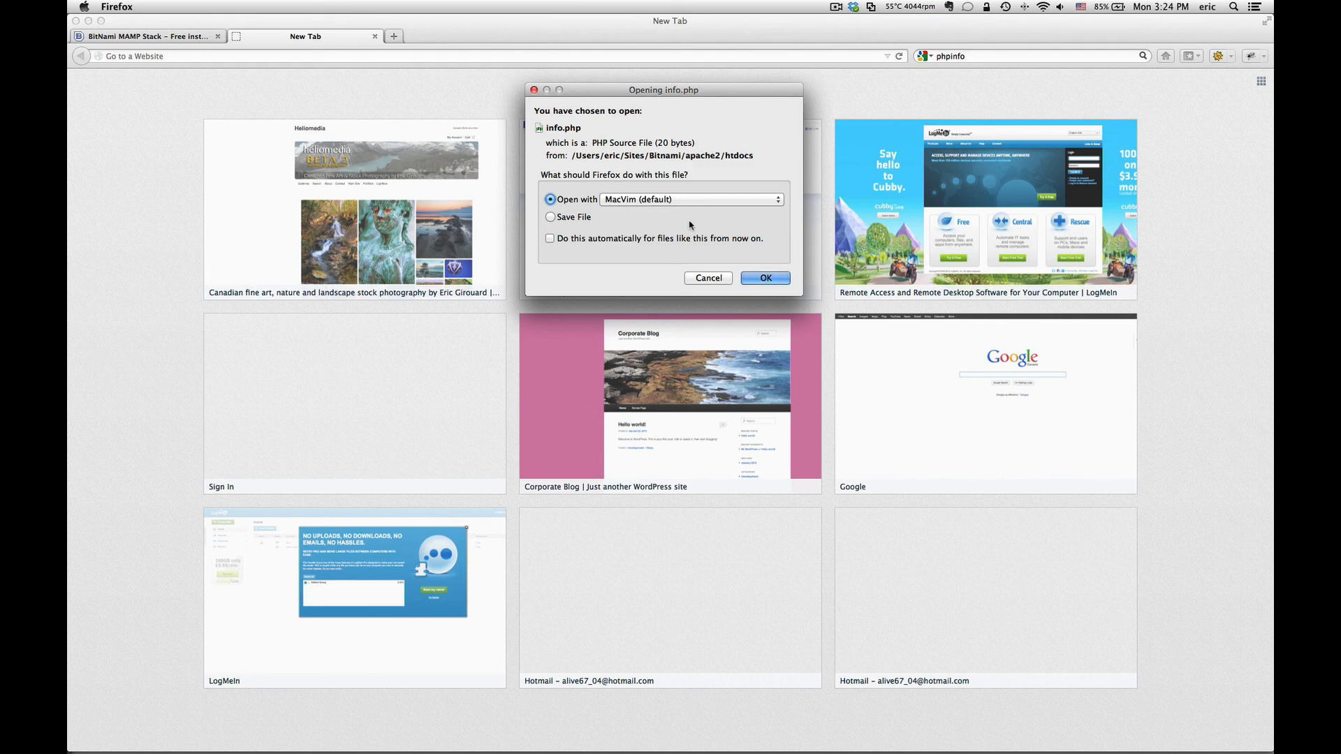
click(709, 278)
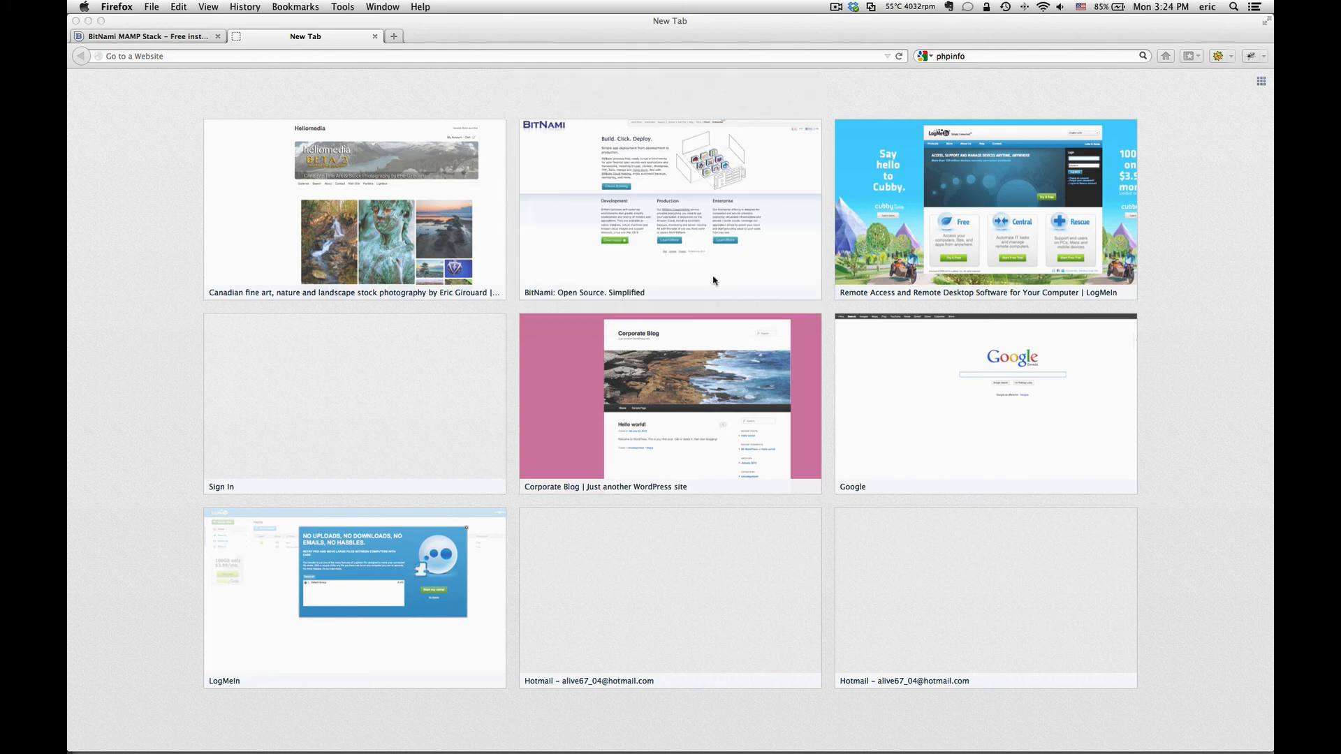
click(116, 56)
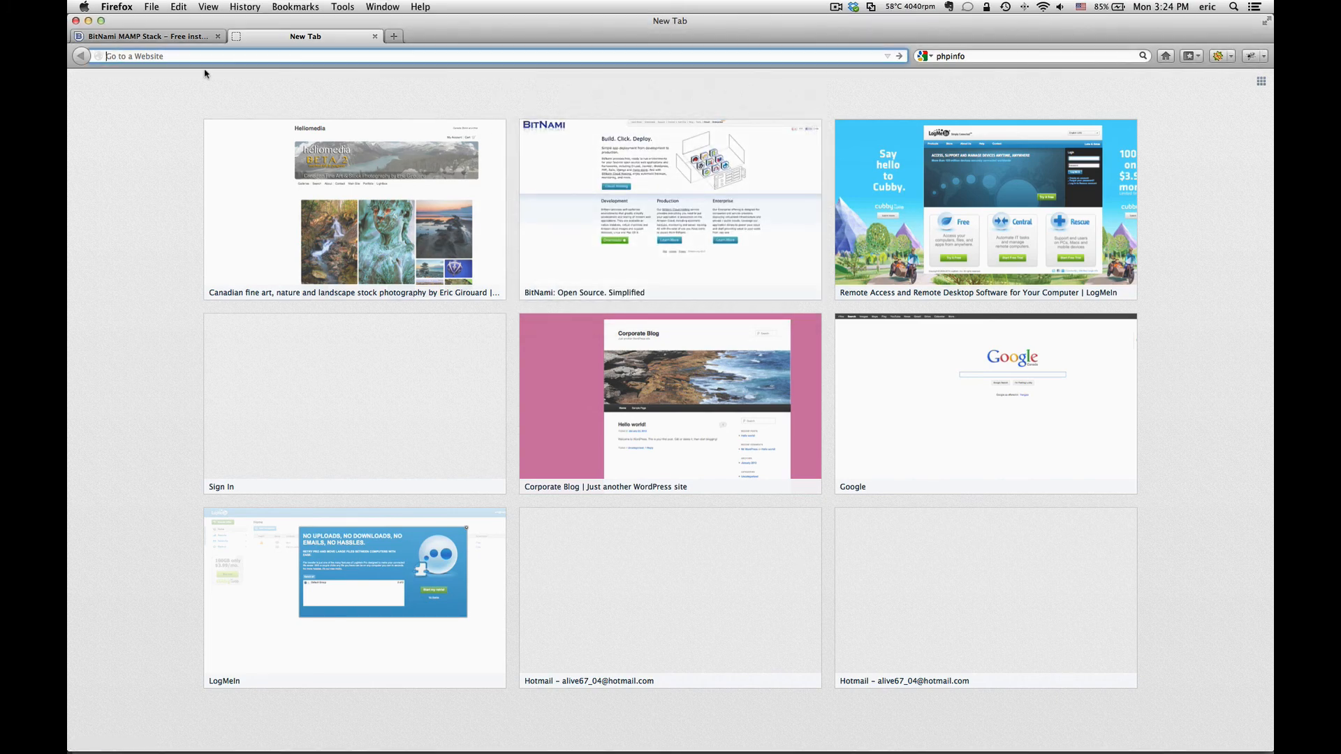
text(htt)
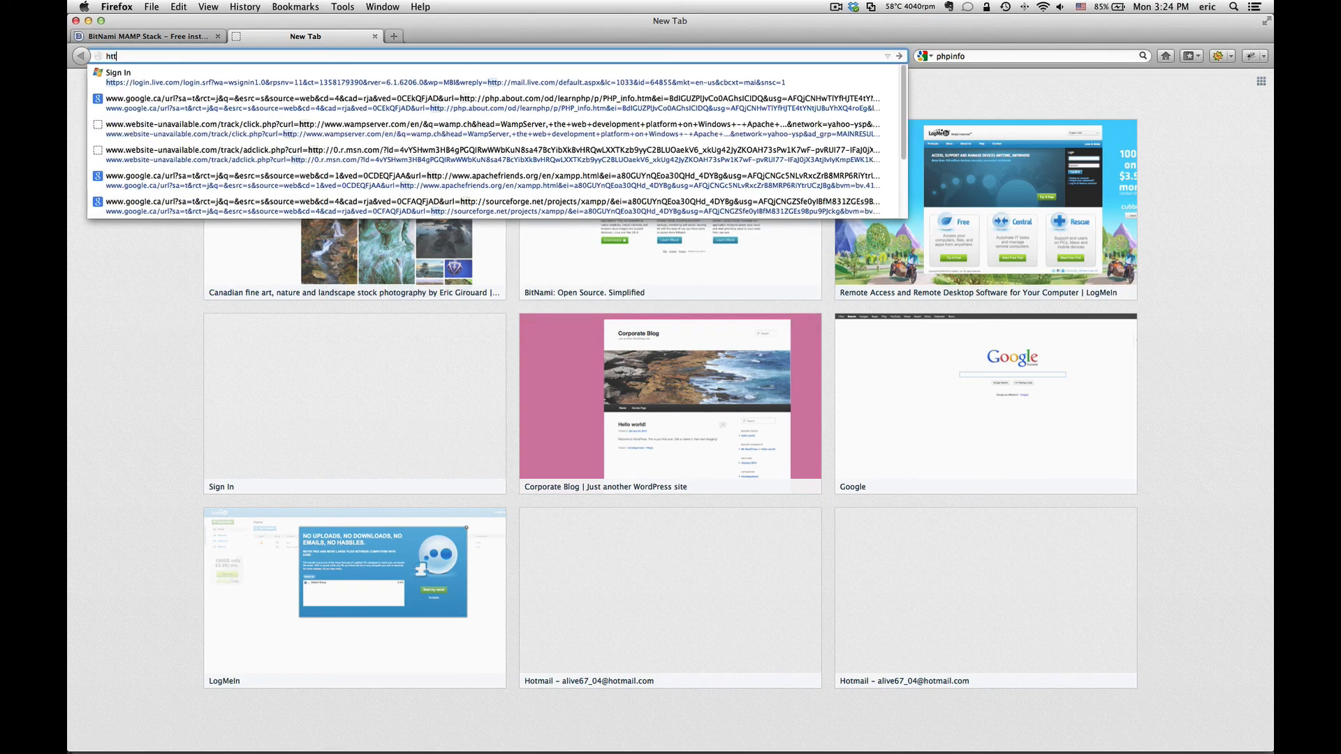
text(p://)
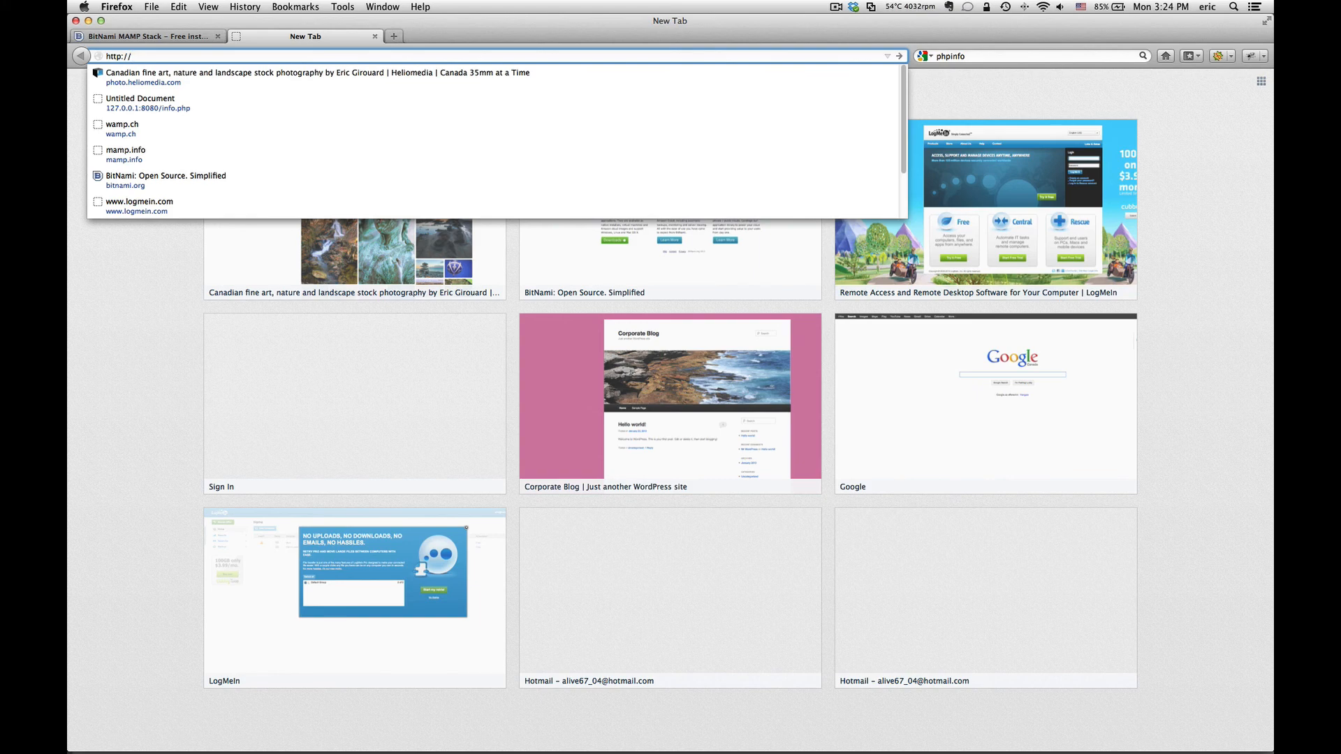
text(127.0.0.1/)
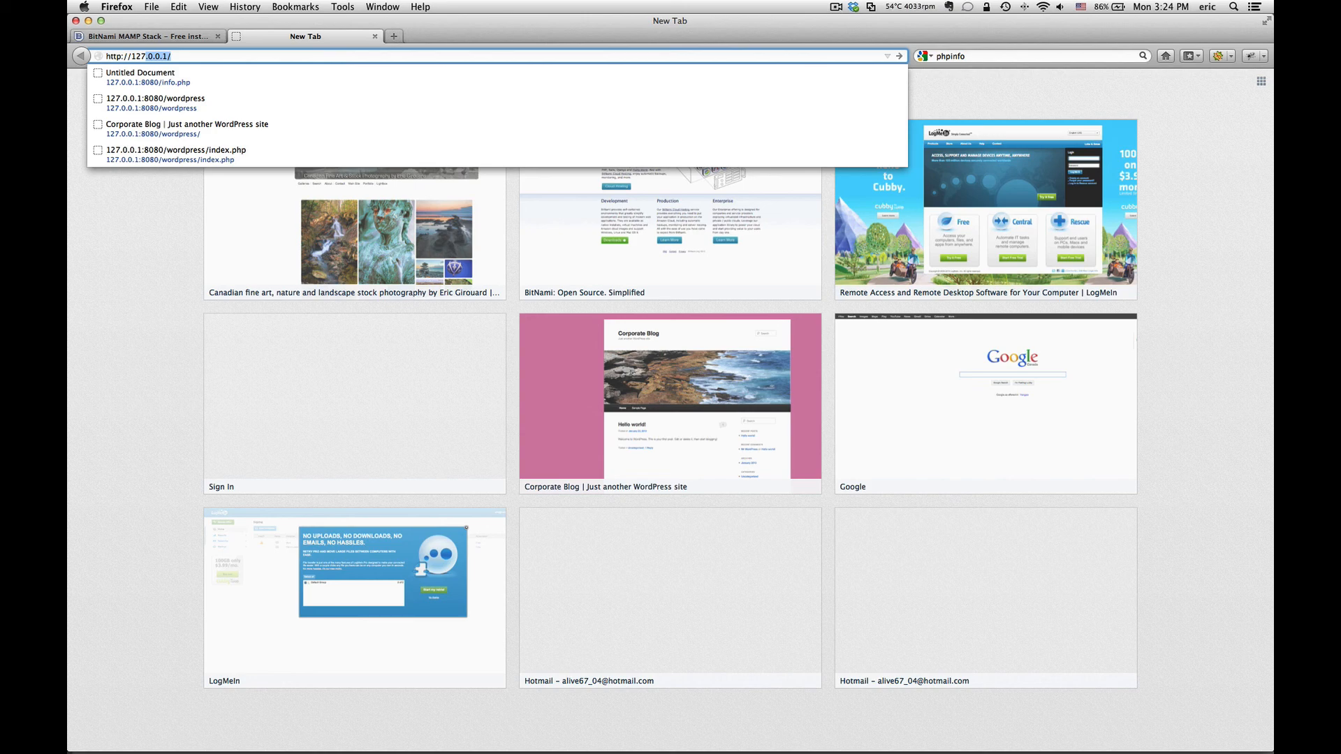
key(Right)
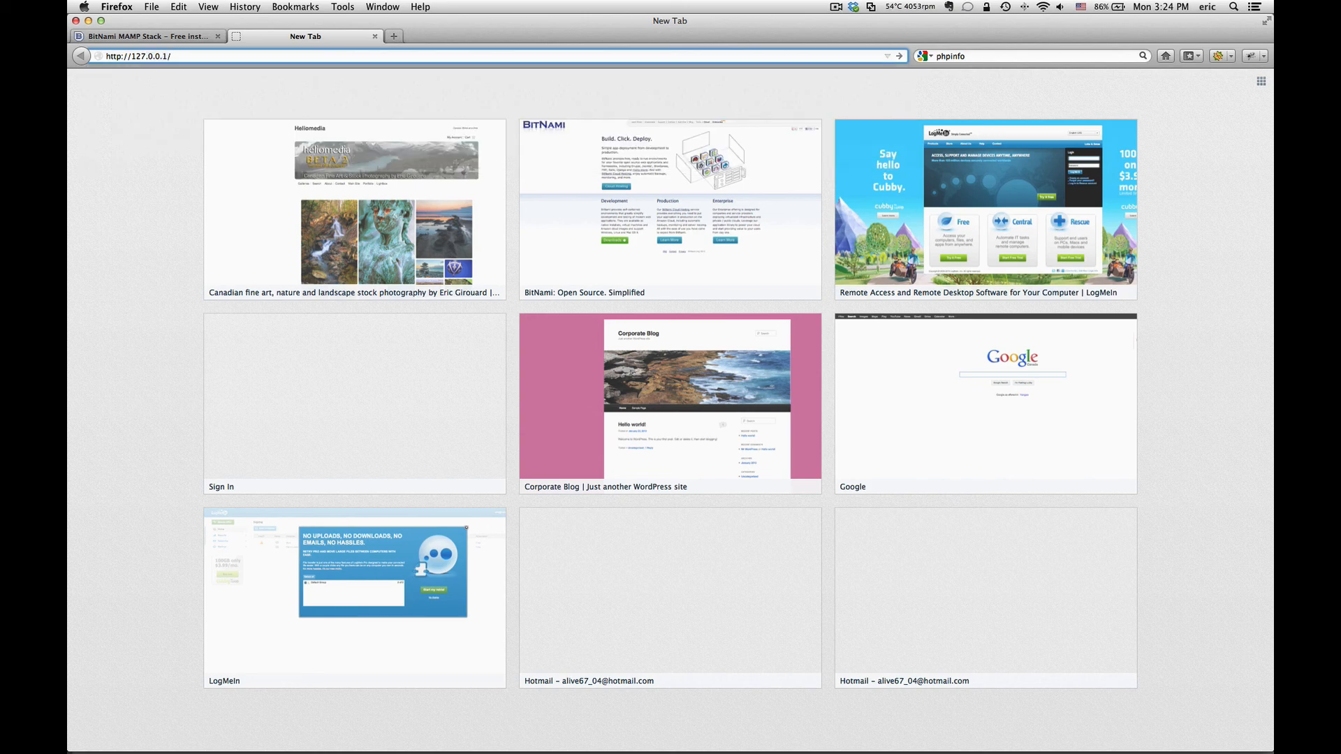
key(BackSpace)
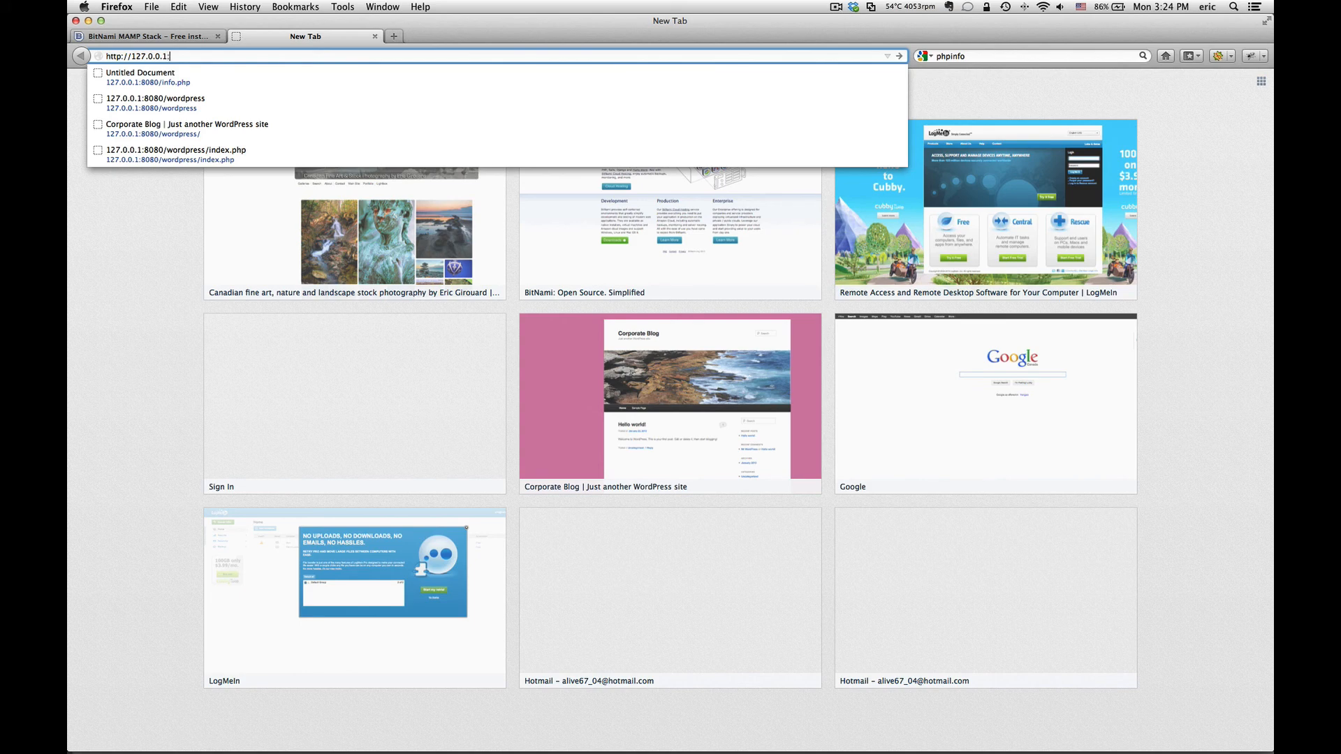
text(:8080)
Step: Load the BitNami welcome page at 127.0.0.1:8080, then extend the address to /info.php
key(Return)
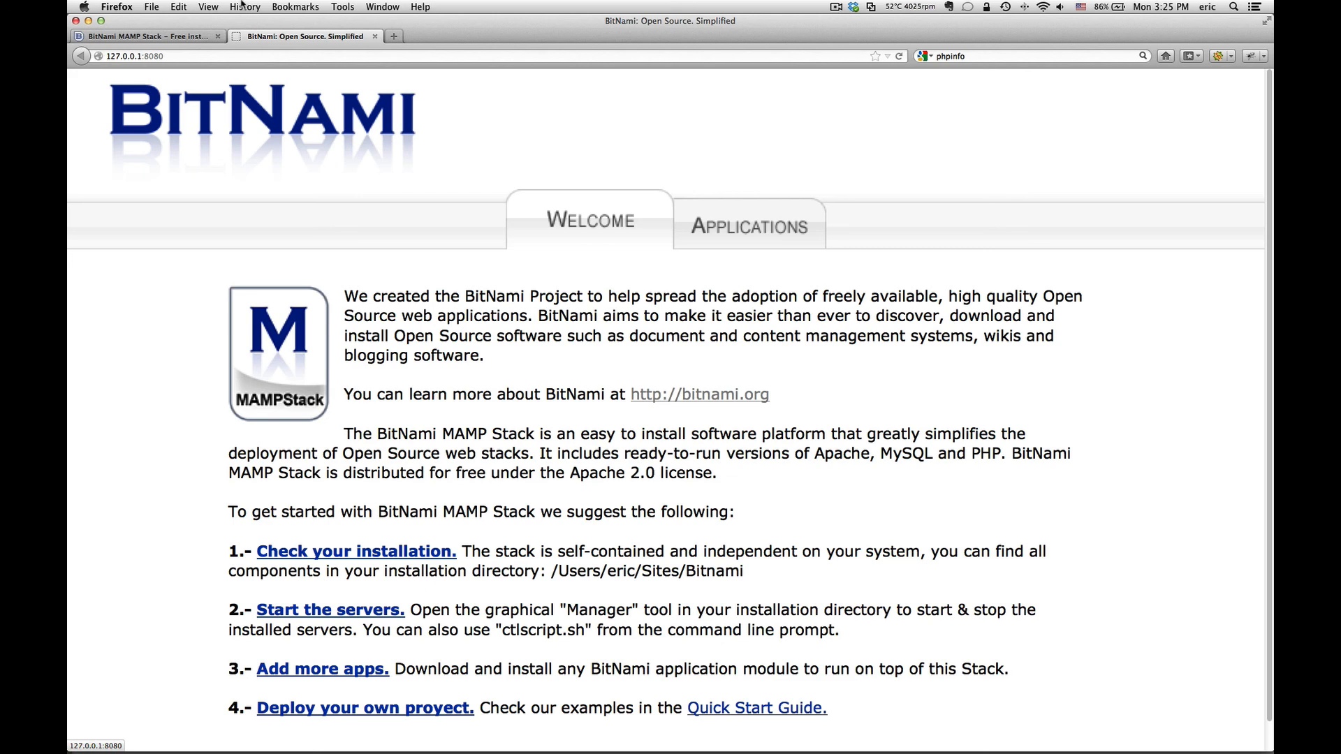
click(175, 55)
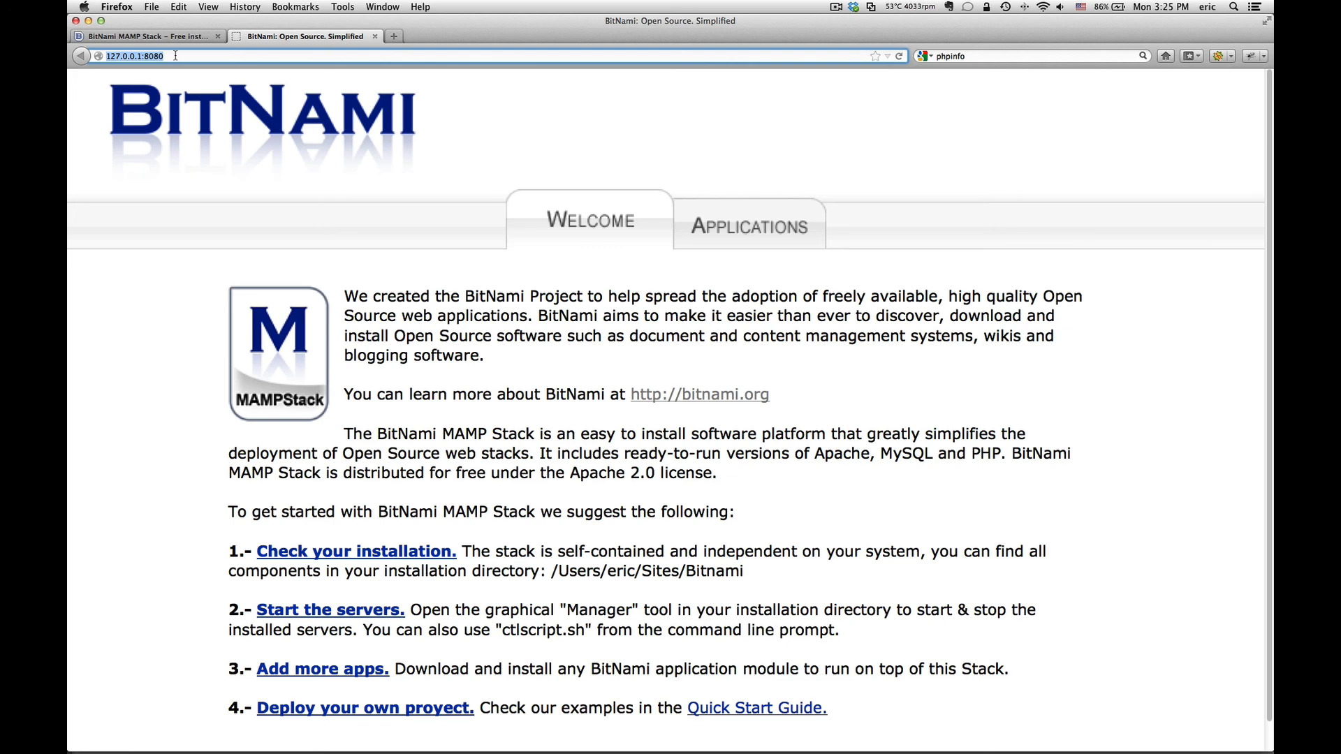
key(Right)
text(/)
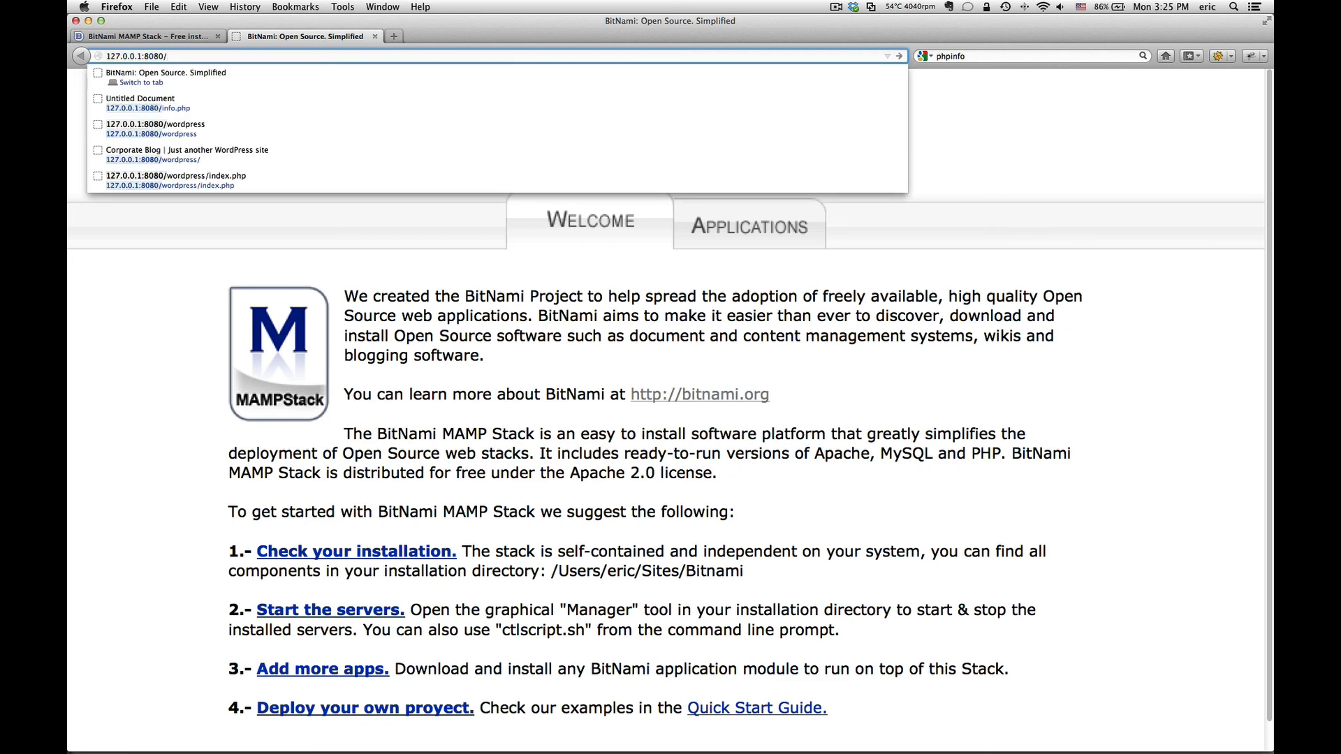
text(inf)
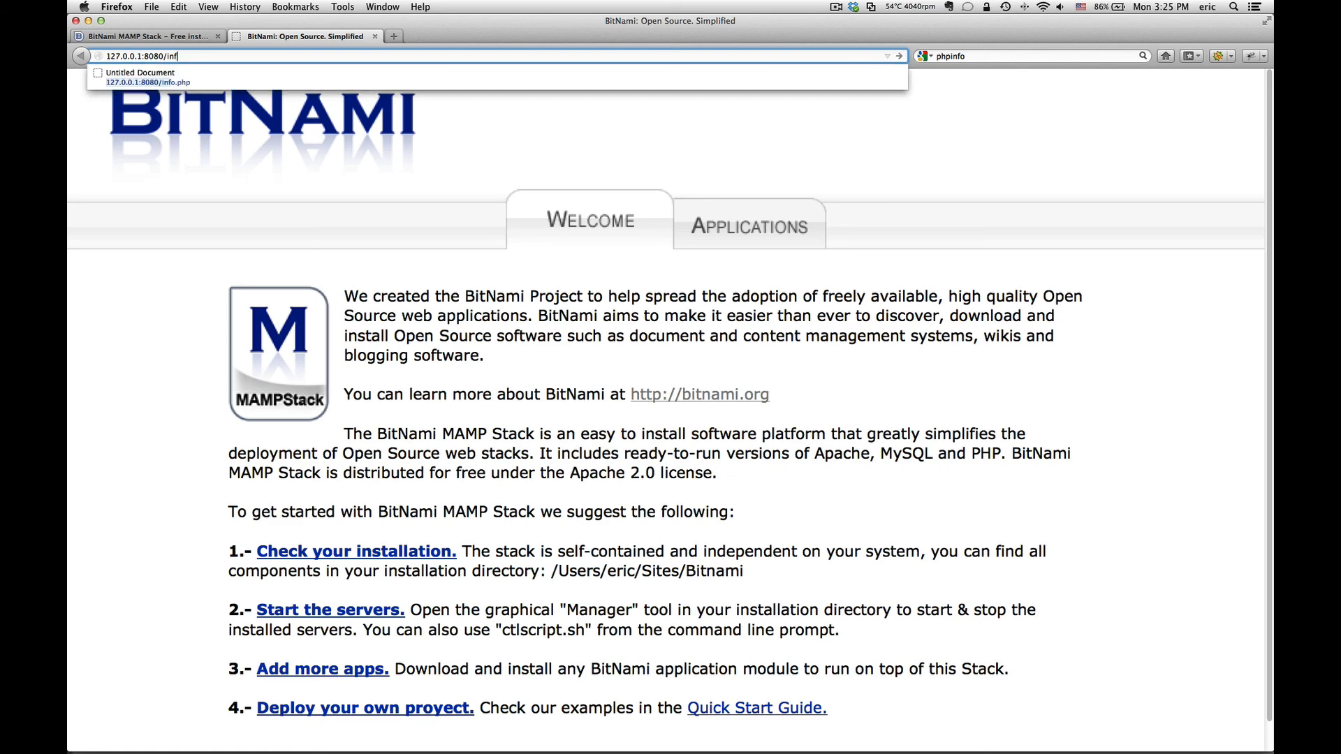
key(Down)
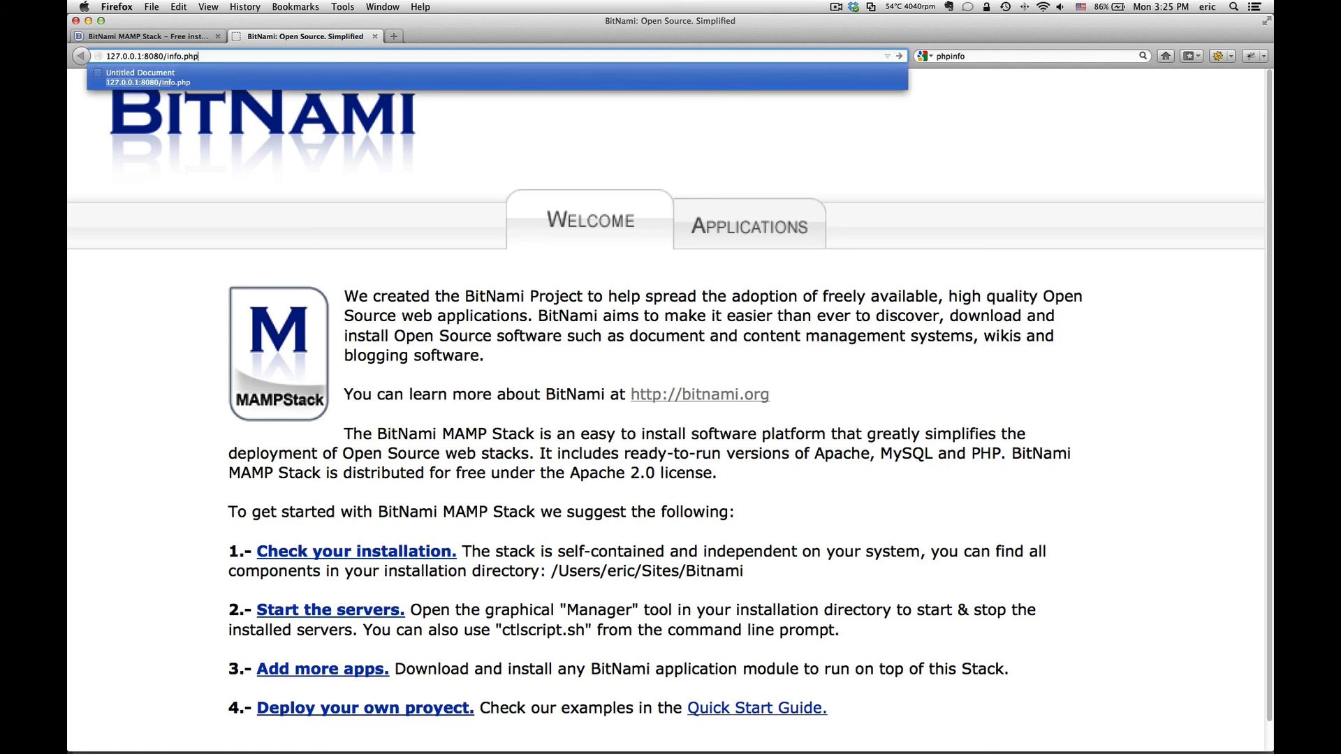
Step: Load 127.0.0.1:8080/info.php to show the PHP Version 5.4.10 phpinfo page
key(Return)
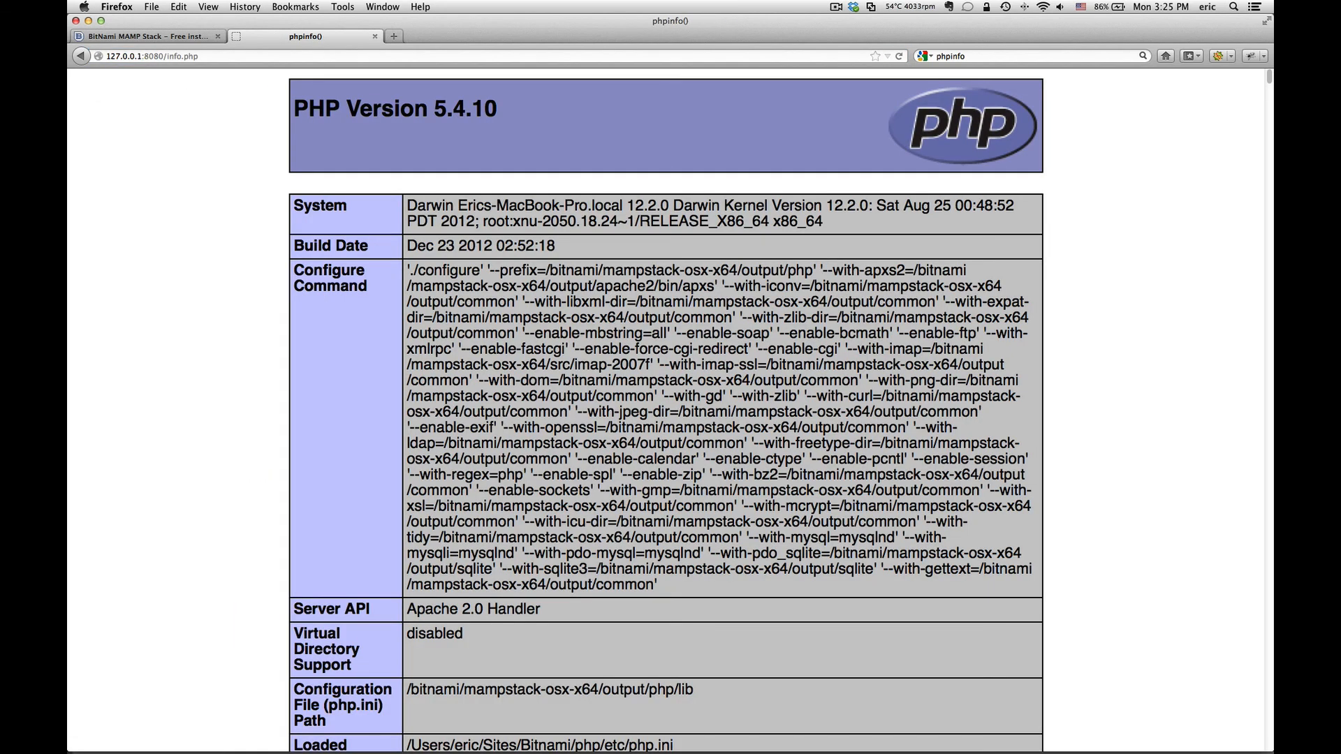